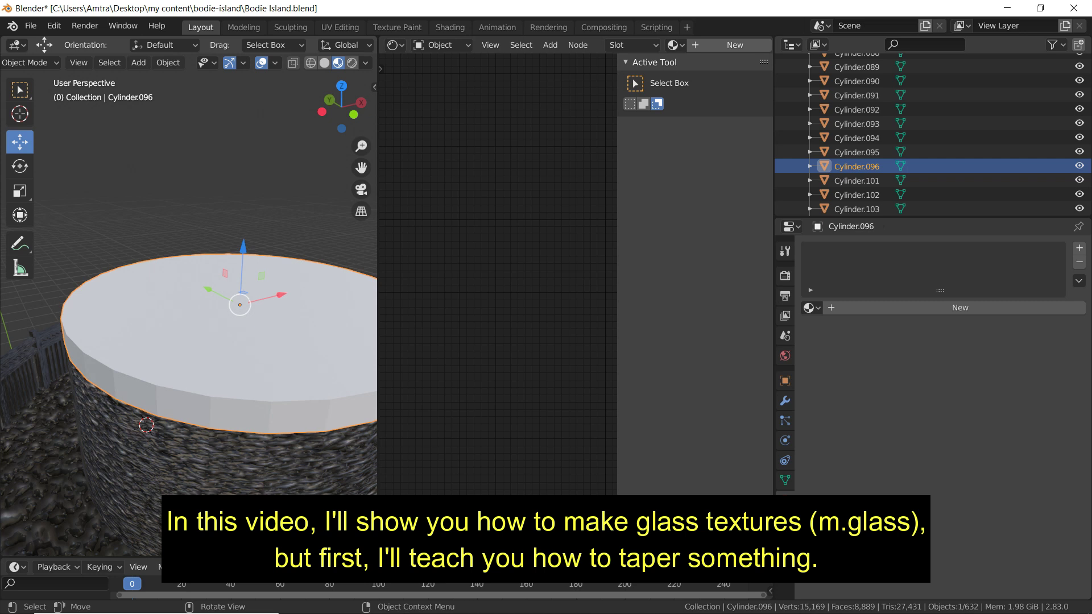
# Step: Enter Edit Mode on the white cap cylinder at the tower top and deselect all its vertices
pyautogui.click(31, 62)
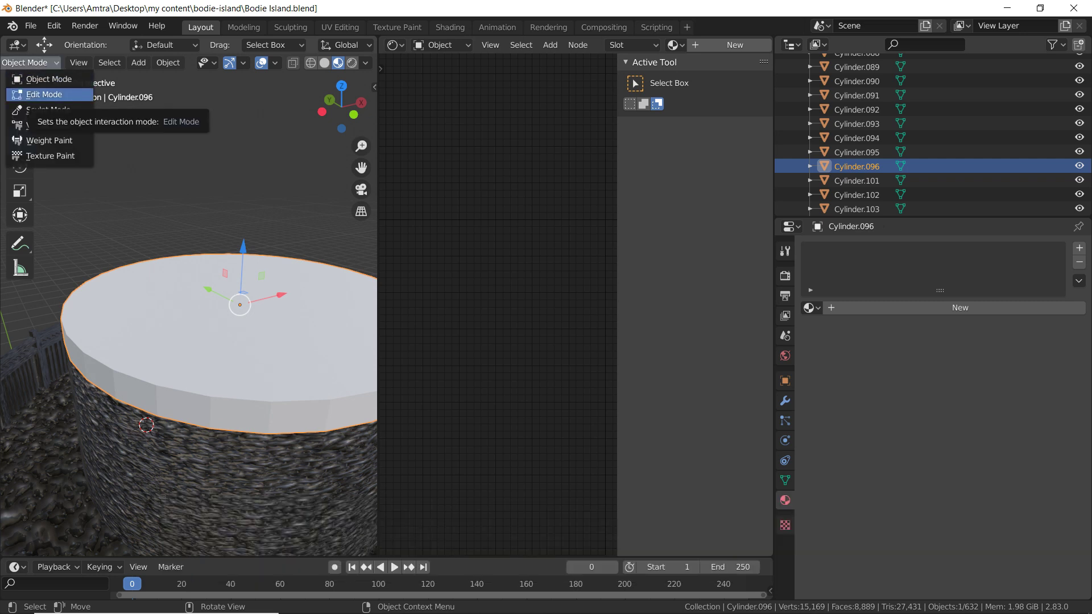
pyautogui.click(44, 94)
pyautogui.moveTo(227, 341); pyautogui.dragTo(248, 331, button='middle')
pyautogui.hotkey('alt', 'a')
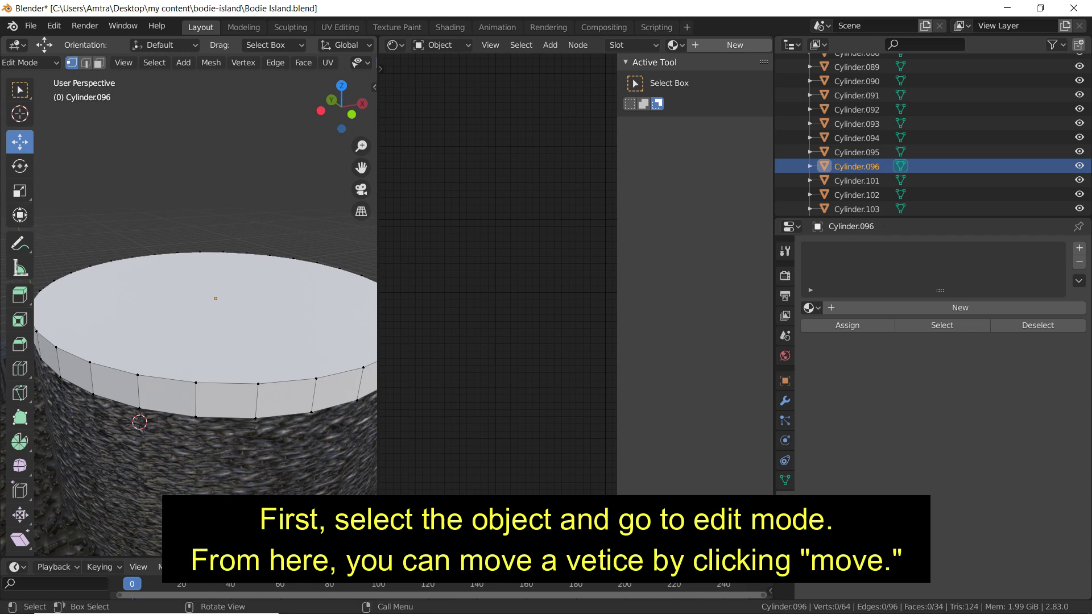
pyautogui.scroll(-4, 204, 341)
pyautogui.moveTo(228, 342)
pyautogui.mouseDown(button='middle')
pyautogui.moveTo(250, 352)
pyautogui.moveTo(233, 341)
pyautogui.mouseUp(button='middle')
pyautogui.scroll(2, 188, 341)
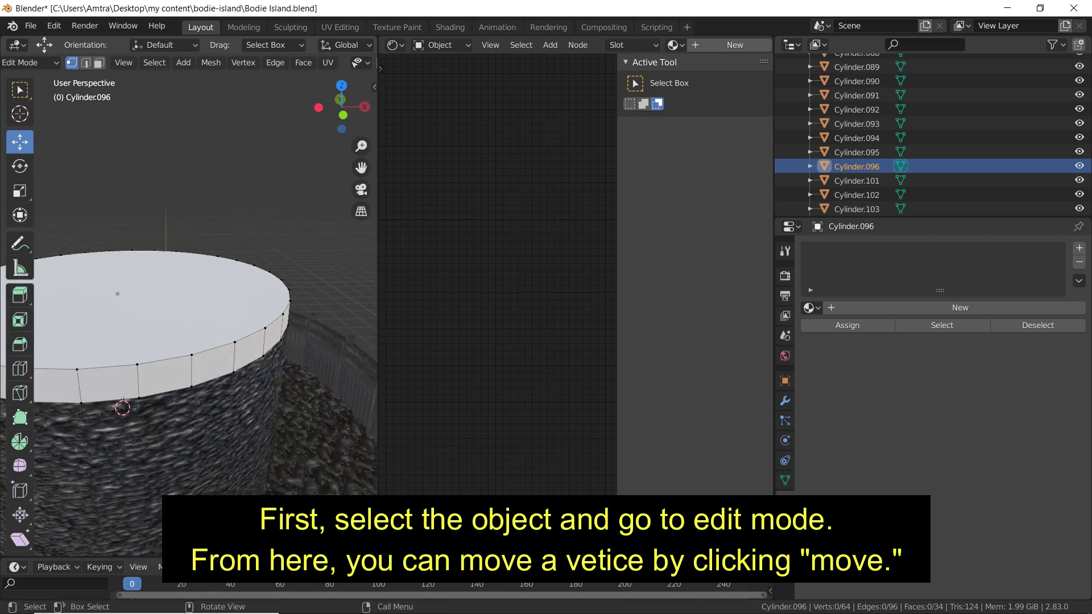
pyautogui.scroll(-1, 188, 341)
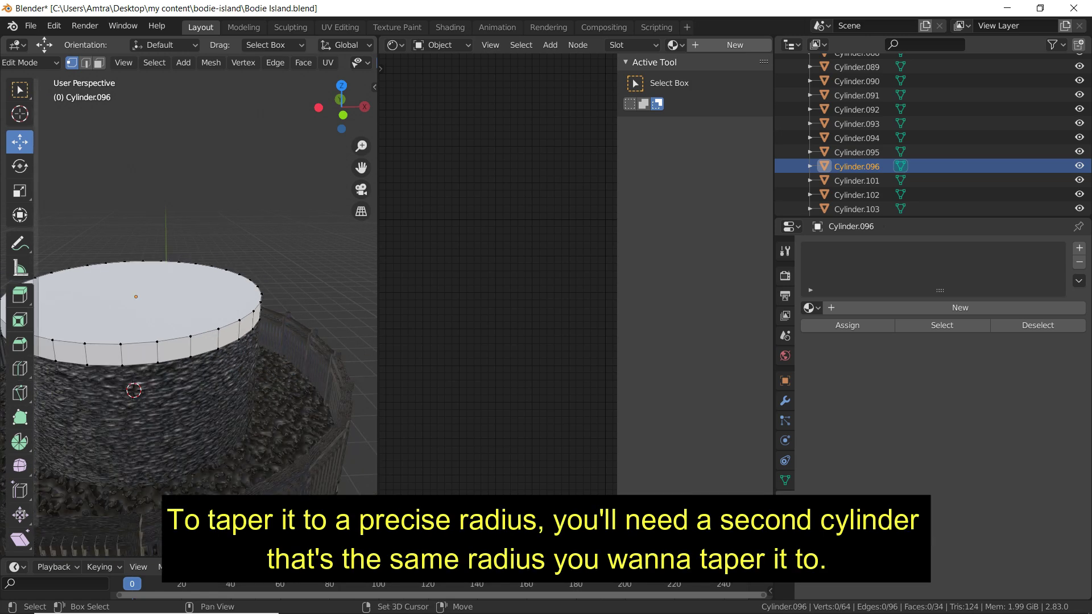
# Step: Select three neighbouring front vertices on the cap cylinder's upper rim and pull them outward along the Y axis
pyautogui.keyDown('shift'); pyautogui.click(121, 345); pyautogui.keyUp('shift')
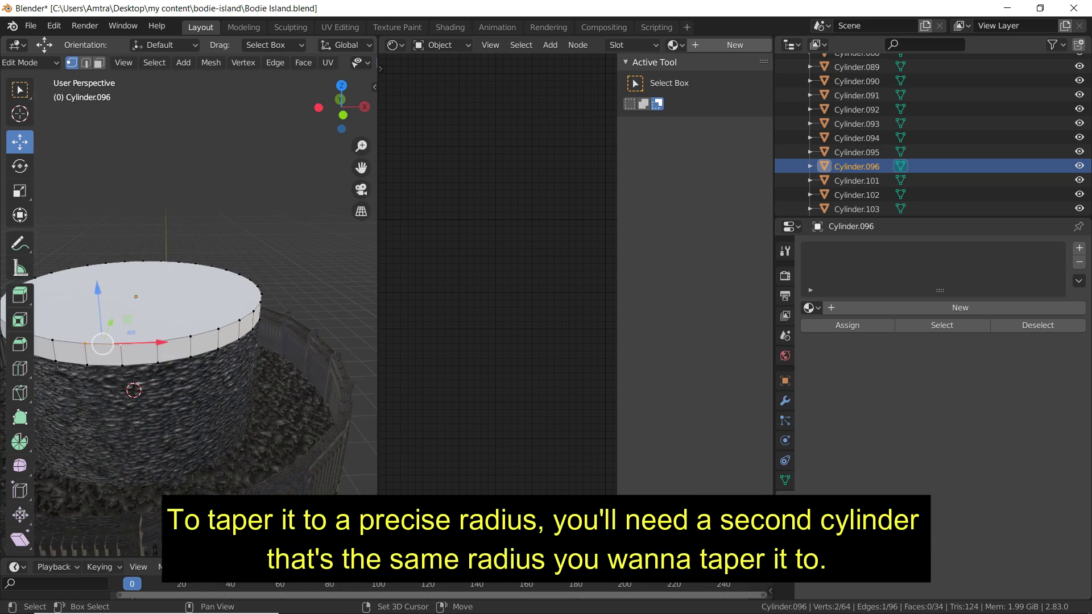
pyautogui.keyDown('shift'); pyautogui.click(158, 342); pyautogui.keyUp('shift')
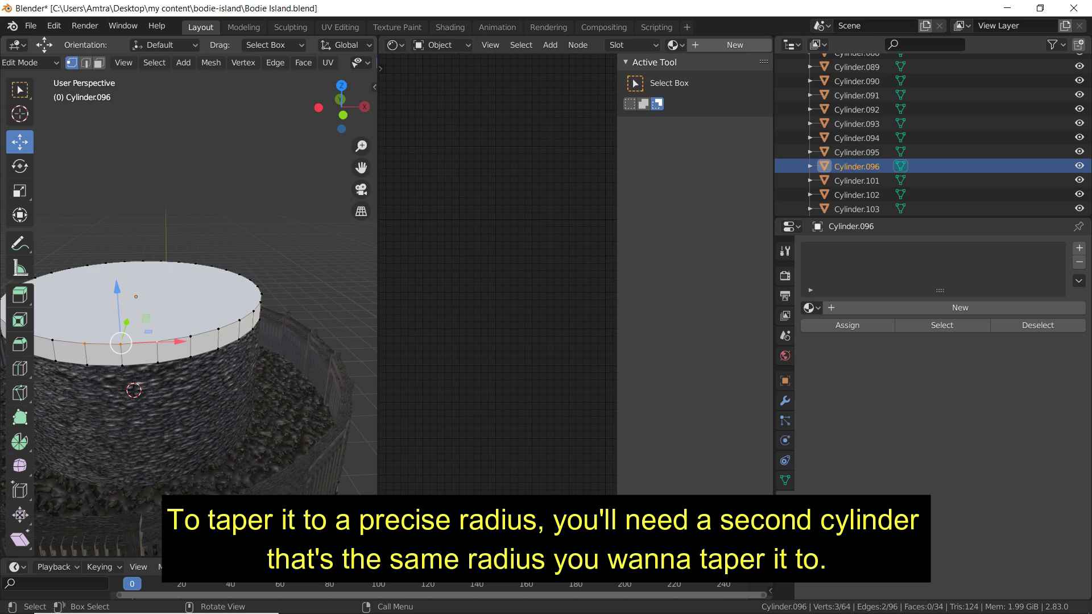
pyautogui.moveTo(128, 322); pyautogui.dragTo(120, 346)
# Step: Move the three selected front rim vertices about 0.63 m along Y to meet the reference cylinder's edge, then clear the selection
pyautogui.moveTo(171, 356); pyautogui.dragTo(149, 368, button='middle')
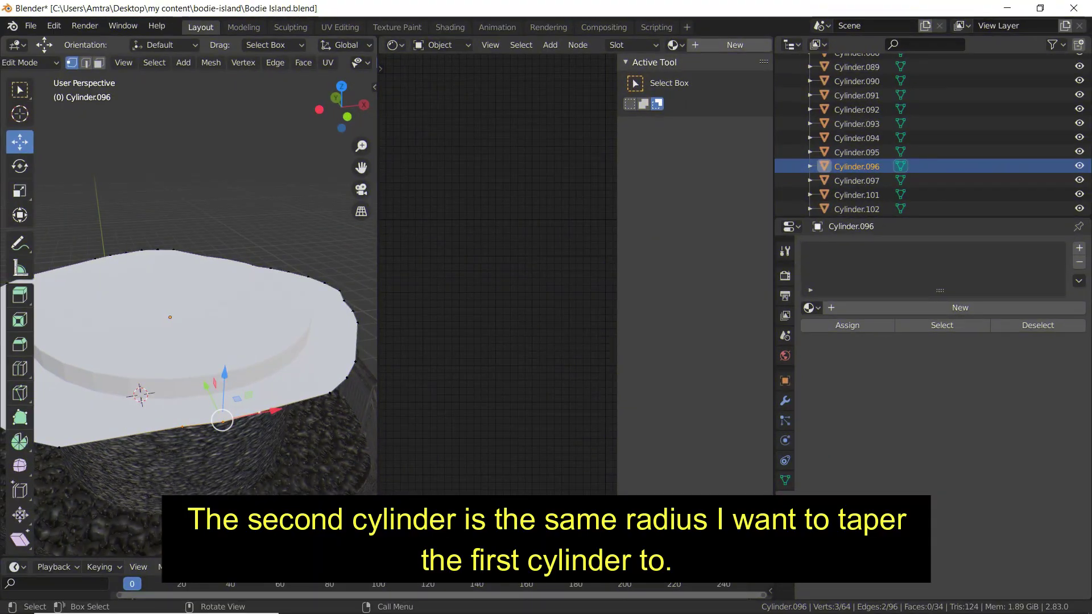
pyautogui.moveTo(214, 393); pyautogui.dragTo(211, 366)
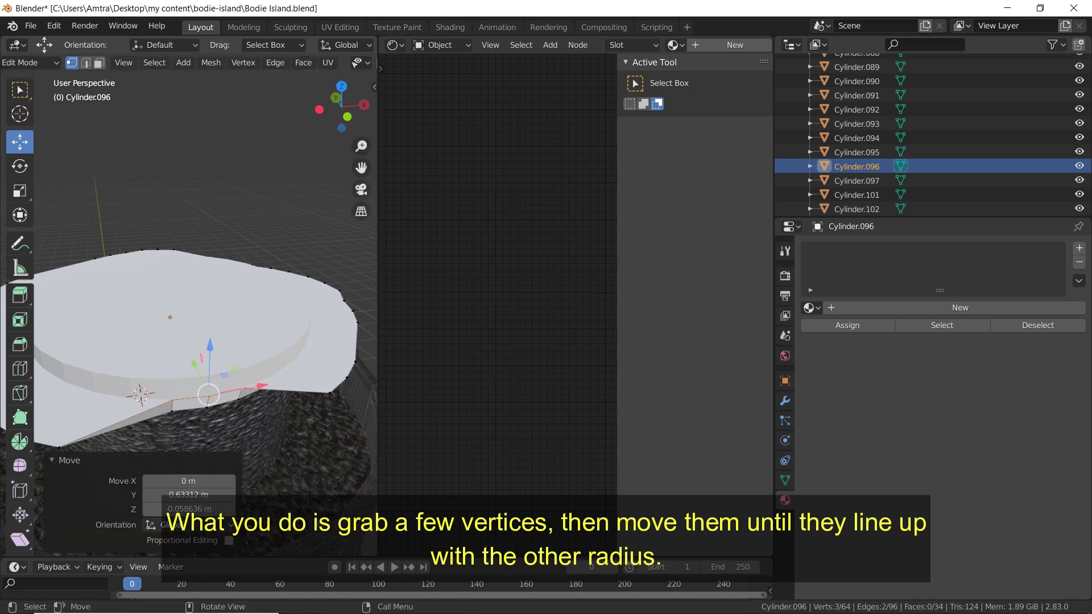
pyautogui.hotkey('alt', 'a')
# Step: Select the next three vertices along the flared rim and move them about -0.57 m along the X axis
pyautogui.moveTo(211, 366)
pyautogui.mouseDown(button='middle')
pyautogui.moveTo(165, 297)
pyautogui.moveTo(209, 313)
pyautogui.moveTo(225, 350)
pyautogui.moveTo(192, 357)
pyautogui.mouseUp(button='middle')
pyautogui.scroll(4, 225, 350)
pyautogui.scroll(-4, 197, 352)
pyautogui.click(171, 381)
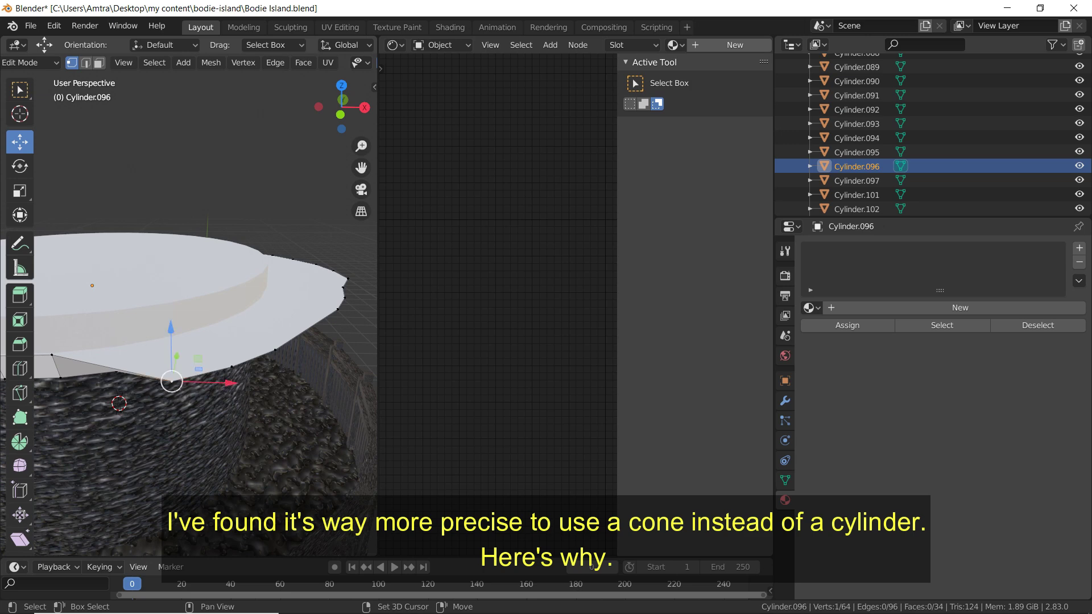
pyautogui.keyDown('shift'); pyautogui.click(231, 367); pyautogui.keyUp('shift')
pyautogui.keyDown('shift'); pyautogui.click(275, 350); pyautogui.keyUp('shift')
pyautogui.moveTo(275, 349); pyautogui.dragTo(293, 355, button='middle')
pyautogui.press('g')
pyautogui.press('x')
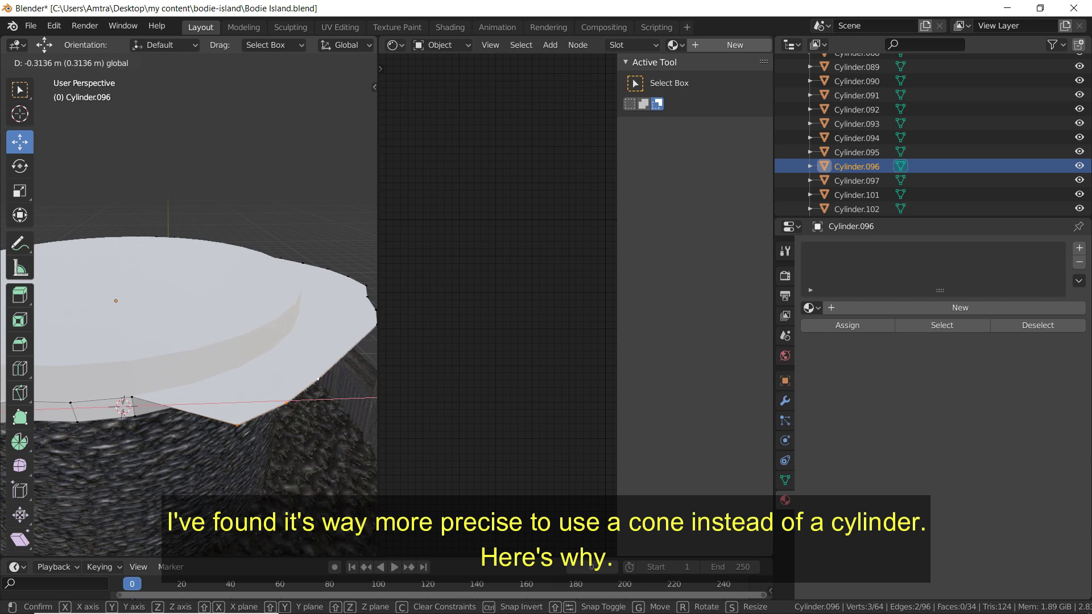
pyautogui.press('Return')
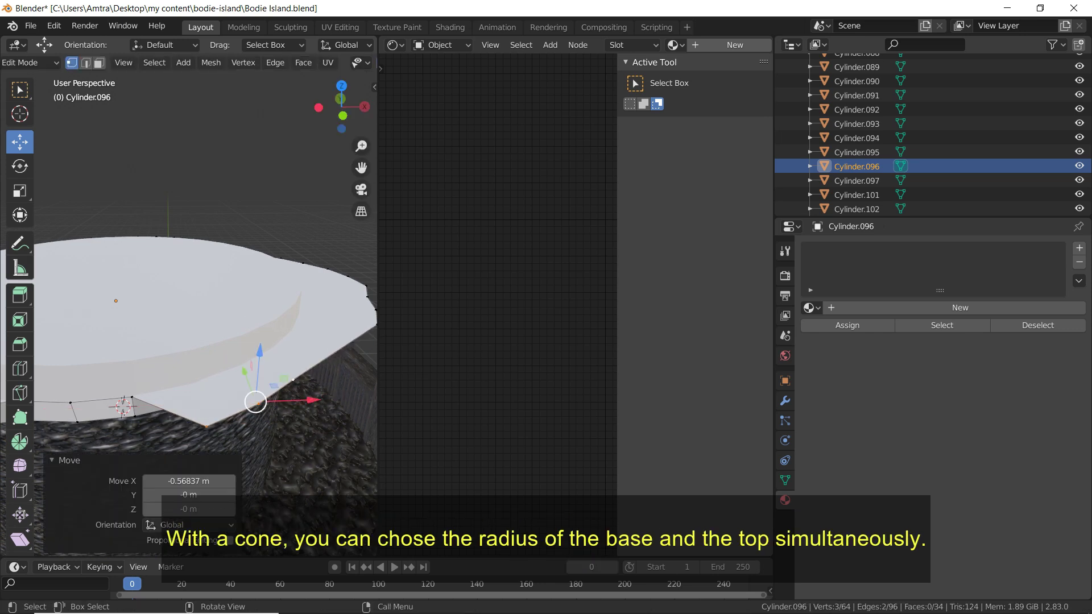
# Step: Move the three selected rim vertices about 0.61 m along Y to line up with the reference cylinder's edge
pyautogui.press('g')
pyautogui.press('y')
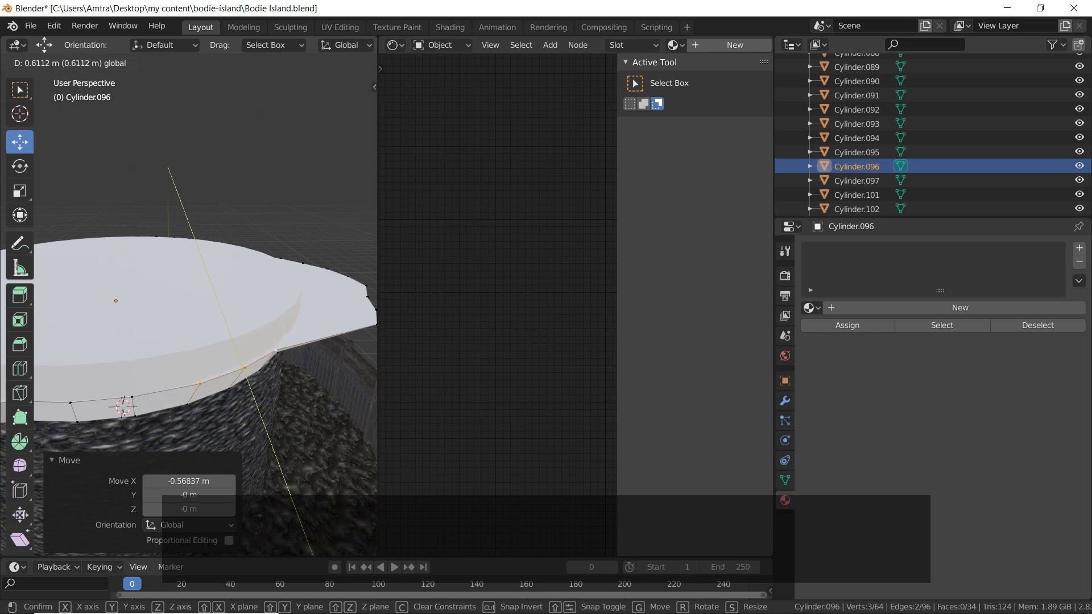
pyautogui.moveTo(231, 337); pyautogui.dragTo(232, 339)
pyautogui.moveTo(232, 340); pyautogui.dragTo(166, 340, button='middle')
pyautogui.click(137, 343)
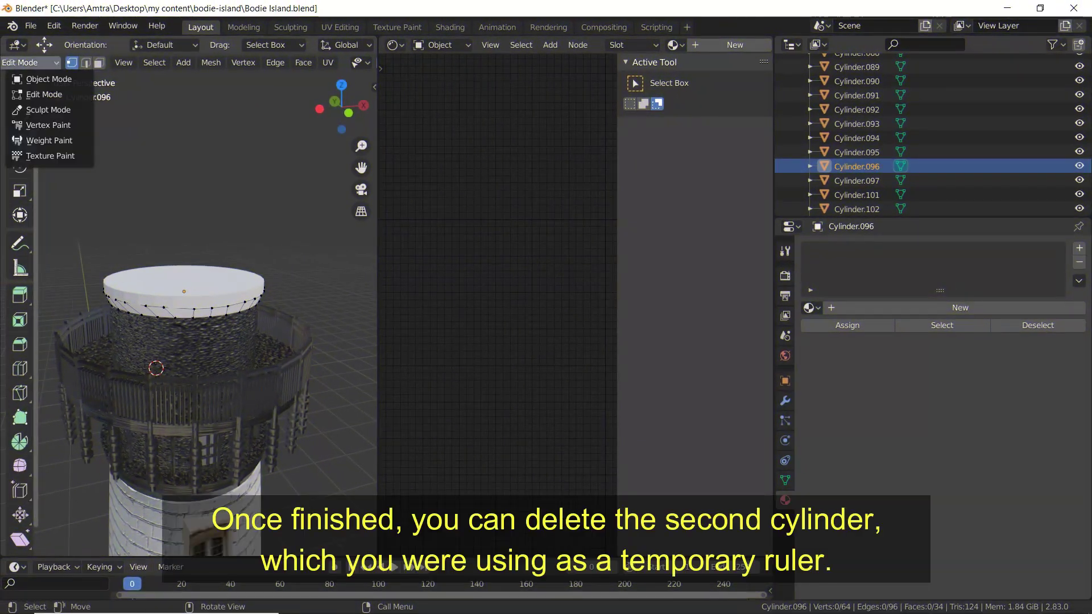
# Step: Return to Object Mode and delete the reference cylinder, keeping the tapered cap cylinder
pyautogui.click(49, 79)
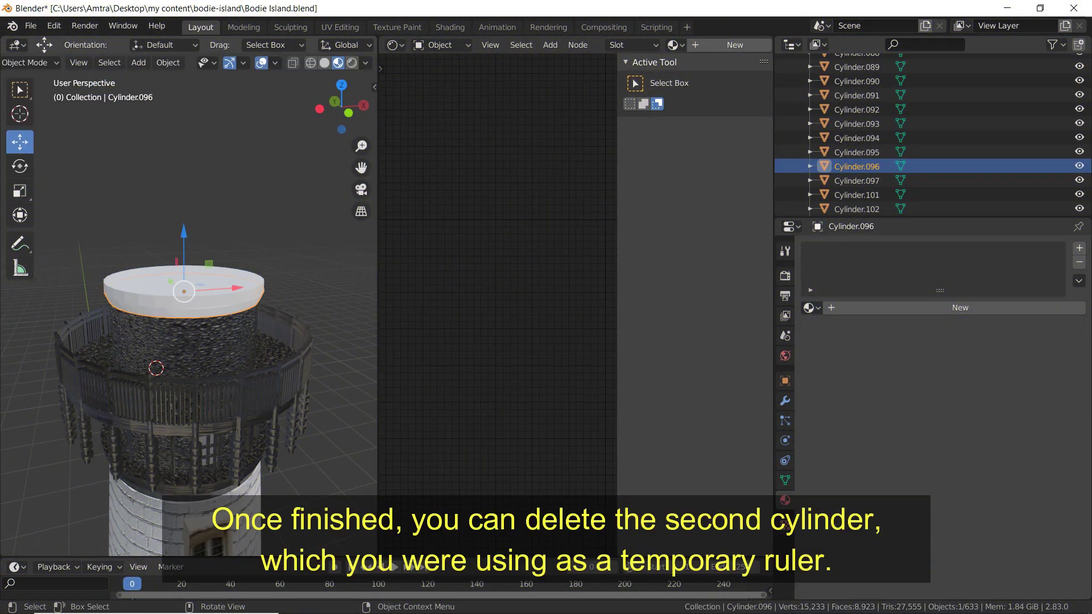
pyautogui.click(148, 283)
pyautogui.rightClick(120, 279)
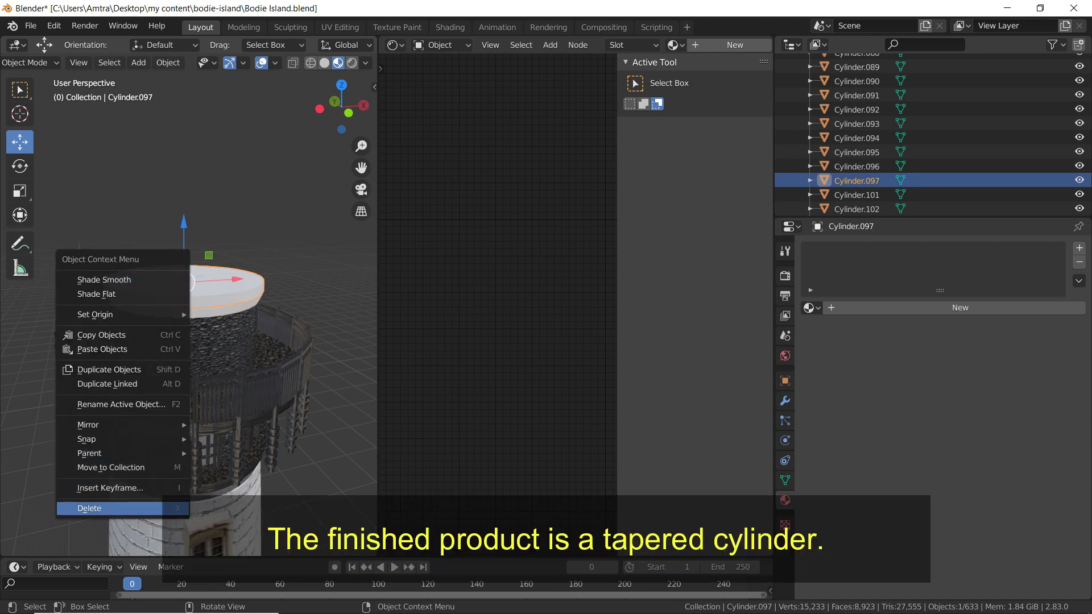
pyautogui.click(89, 508)
pyautogui.scroll(3, 179, 341)
pyautogui.moveTo(180, 341); pyautogui.dragTo(185, 327, button='middle')
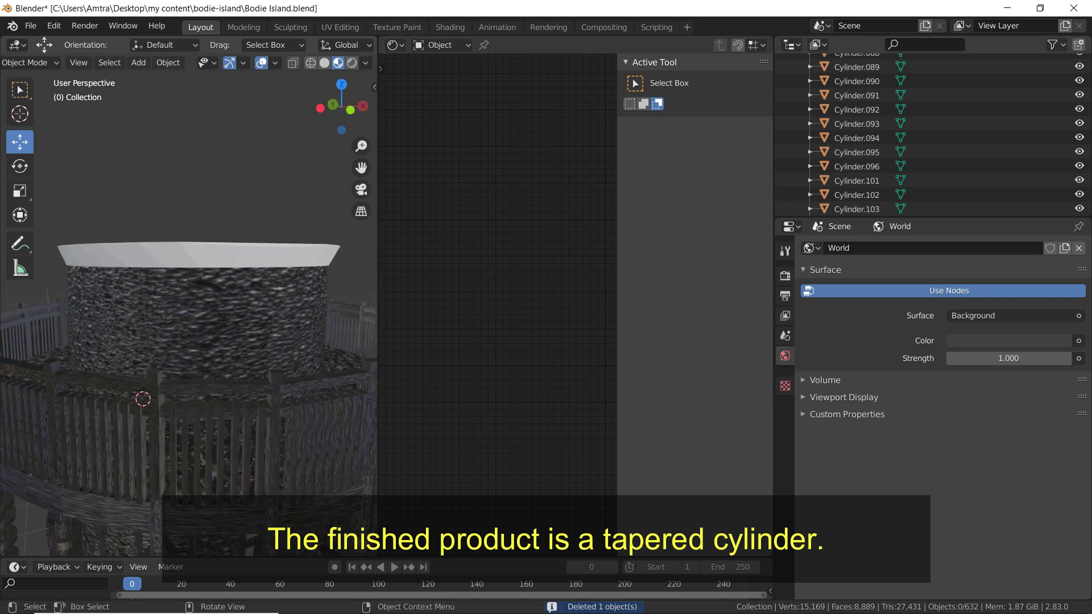
pyautogui.click(197, 256)
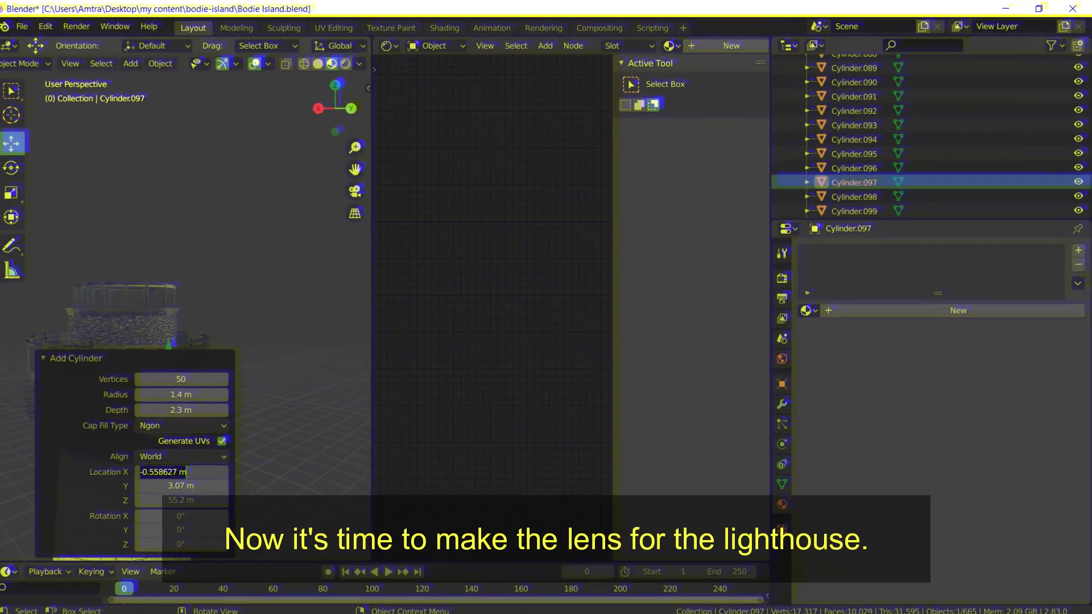
# Step: Center the newly added lens cylinder by setting its location to X 0 m and Y 0 m
pyautogui.doubleClick(188, 467)
pyautogui.write('0')
pyautogui.press('Tab')
pyautogui.write('0')
pyautogui.press('Tab')
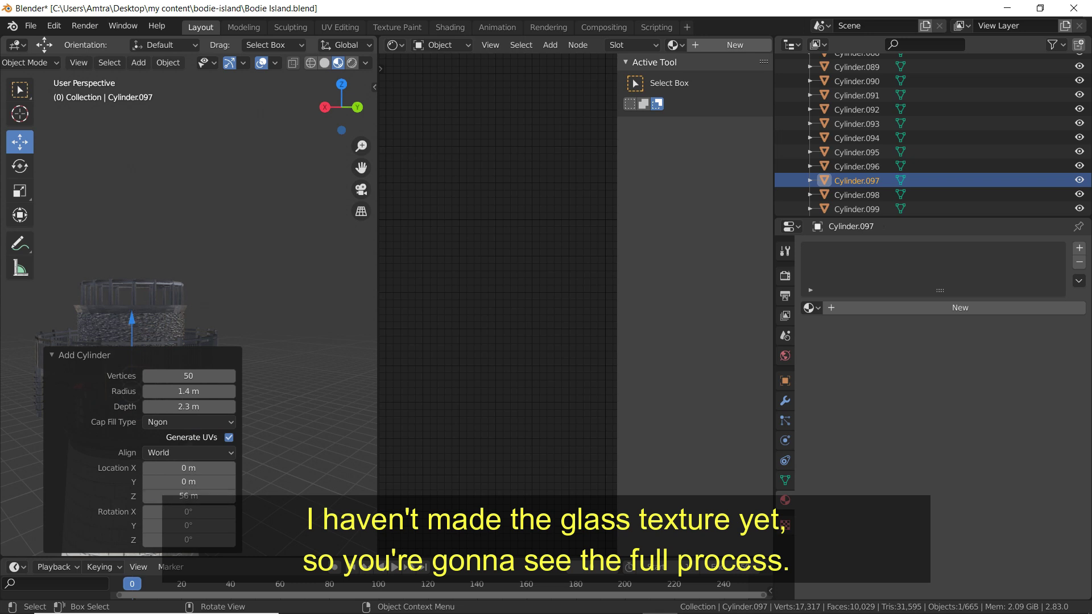
# Step: Try raising the lens cylinder to Z locations of 57 m and 62 m
pyautogui.click(188, 496)
pyautogui.write('57')
pyautogui.press('Return')
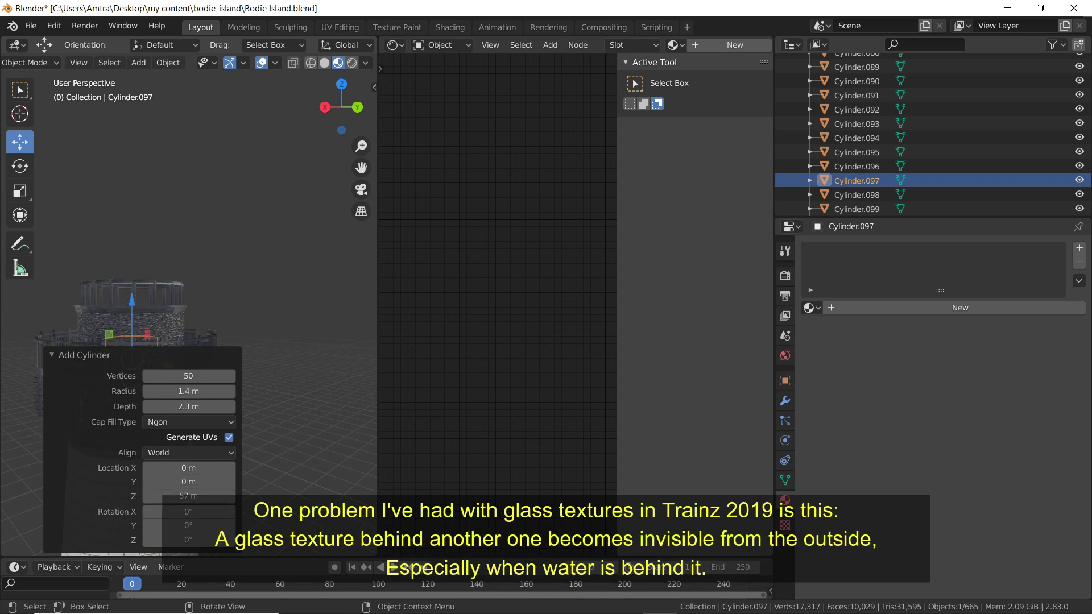
pyautogui.click(188, 495)
pyautogui.press('Return')
pyautogui.click(188, 496)
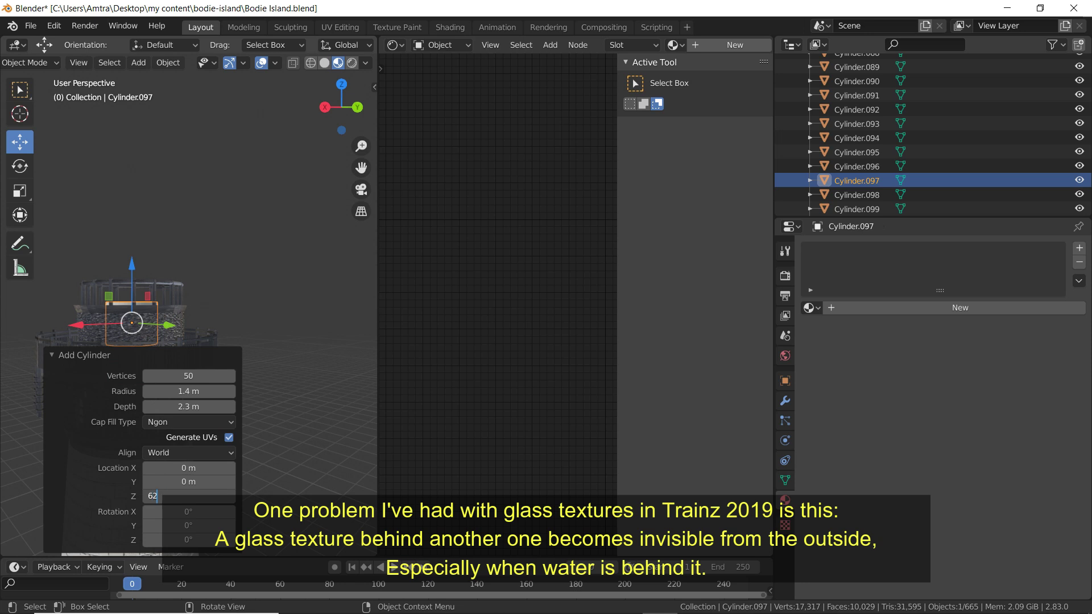
pyautogui.press('Return')
# Step: Set the lens cylinder's Z location to 61 m
pyautogui.click(188, 496)
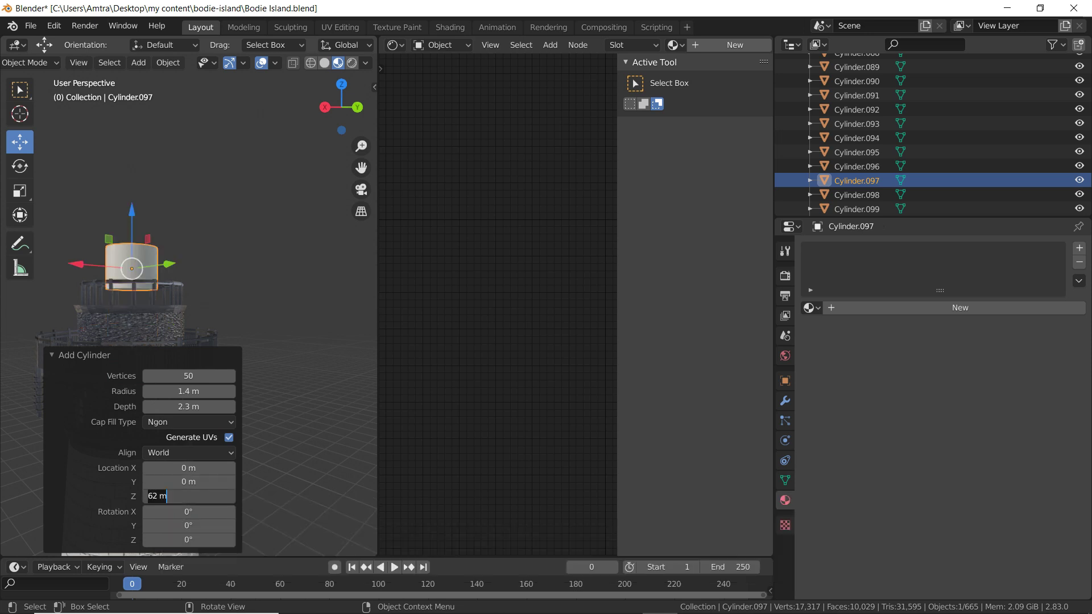
pyautogui.write('61')
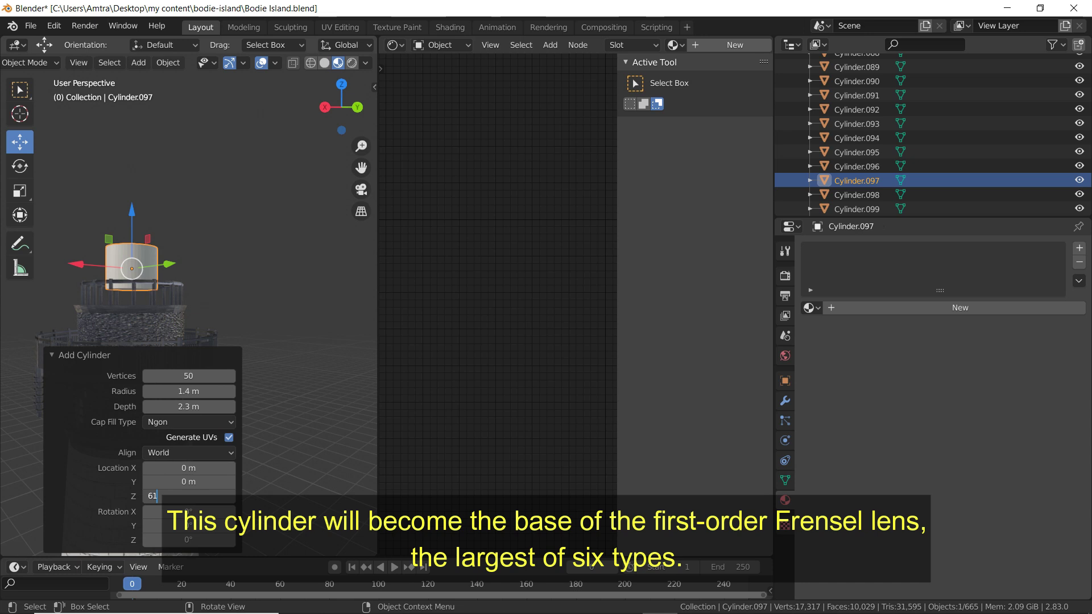
pyautogui.press('Return')
pyautogui.scroll(5, 188, 256)
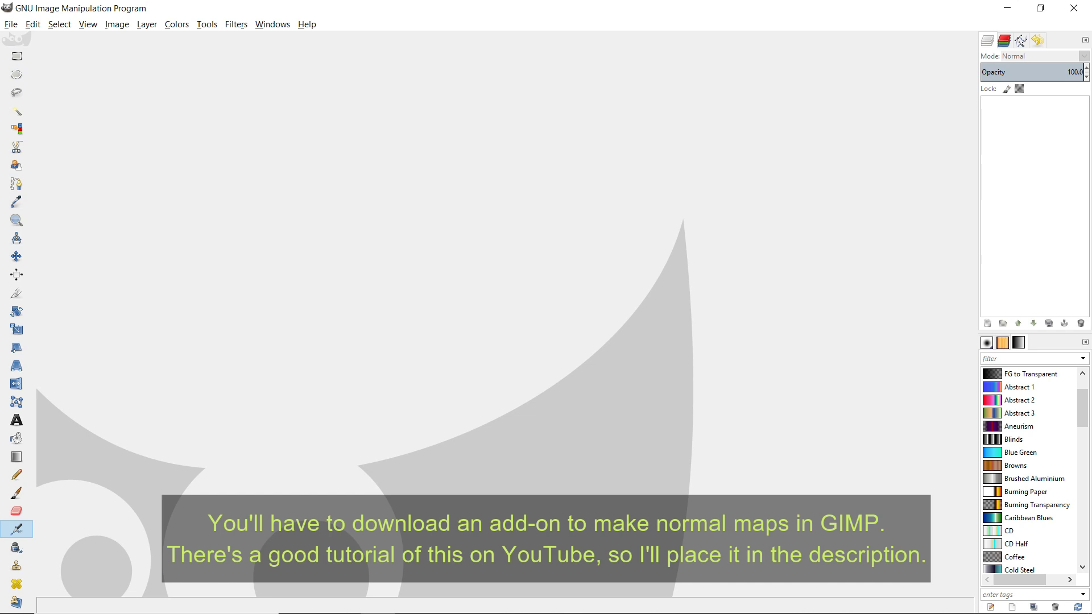
# Step: Switch to GIMP and open the lens texture bodielense.jpg
pyautogui.click(11, 24)
pyautogui.click(57, 66)
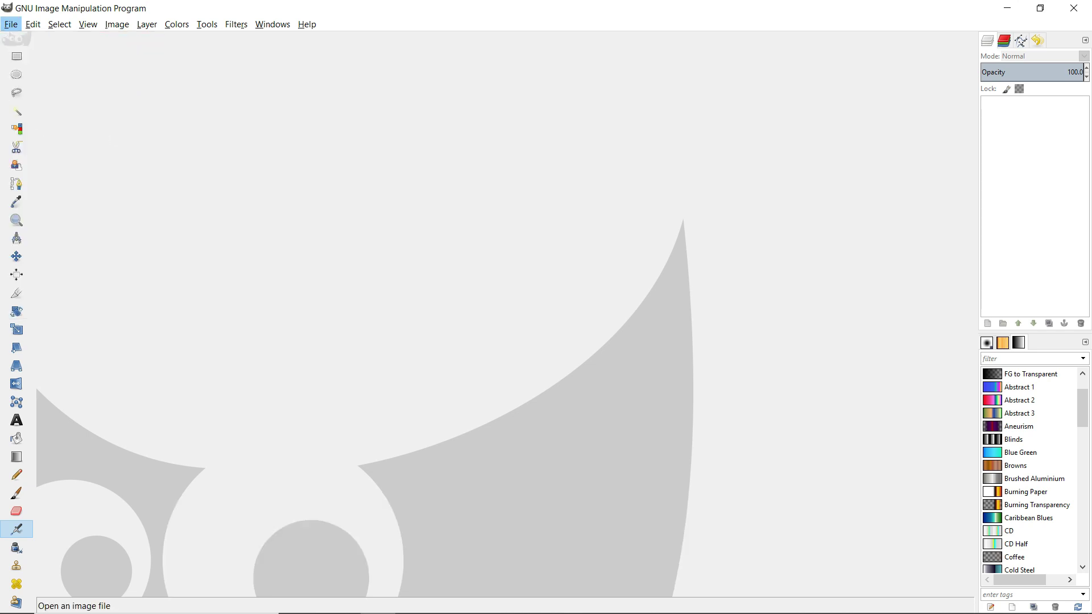
pyautogui.scroll(-10, 489, 419)
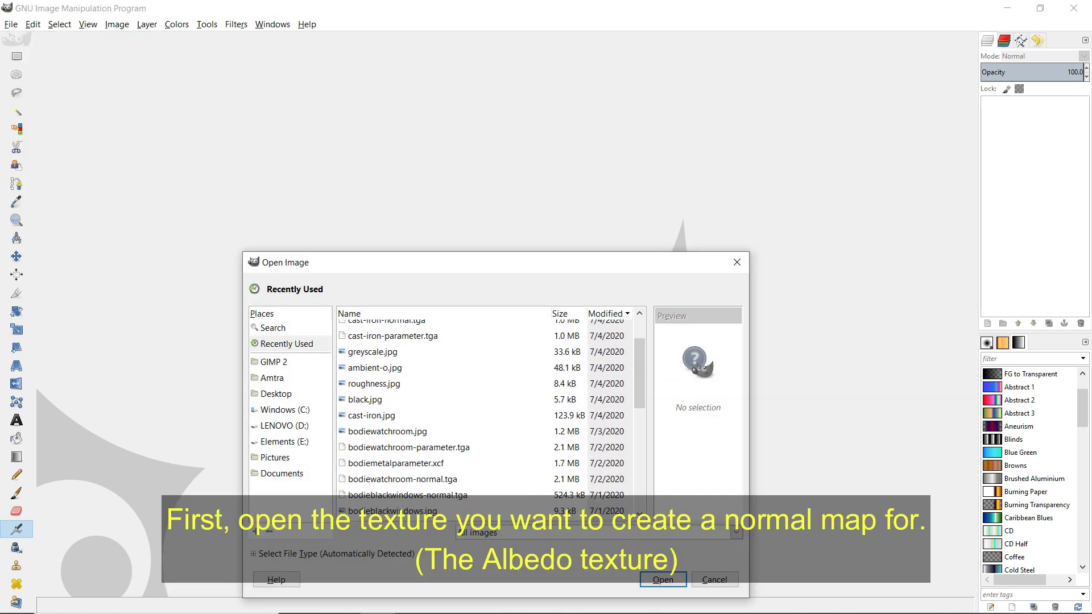
pyautogui.scroll(-3, 489, 420)
pyautogui.scroll(-4, 491, 420)
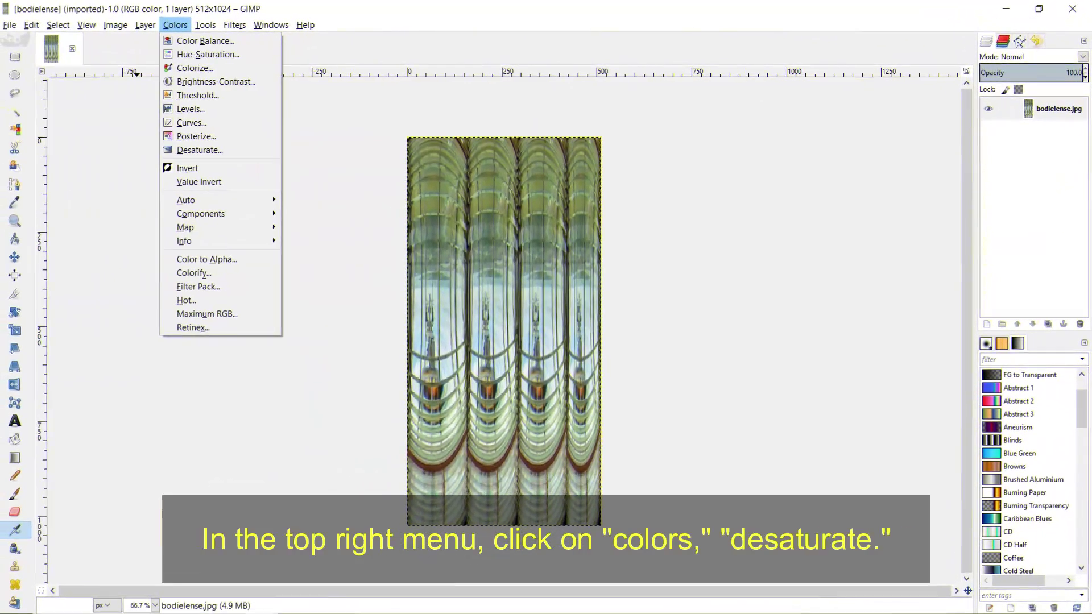
# Step: Desaturate the lens texture by Lightness and apply a steep Value curve that crushes the shadows and lifts the midtones for strong contrast
pyautogui.click(201, 148)
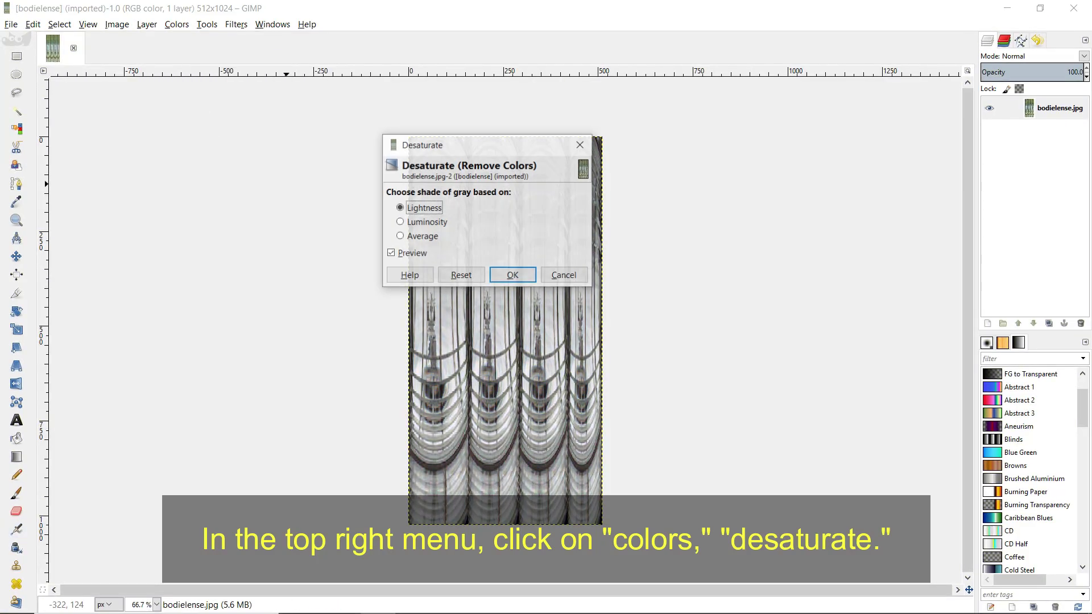
pyautogui.click(513, 275)
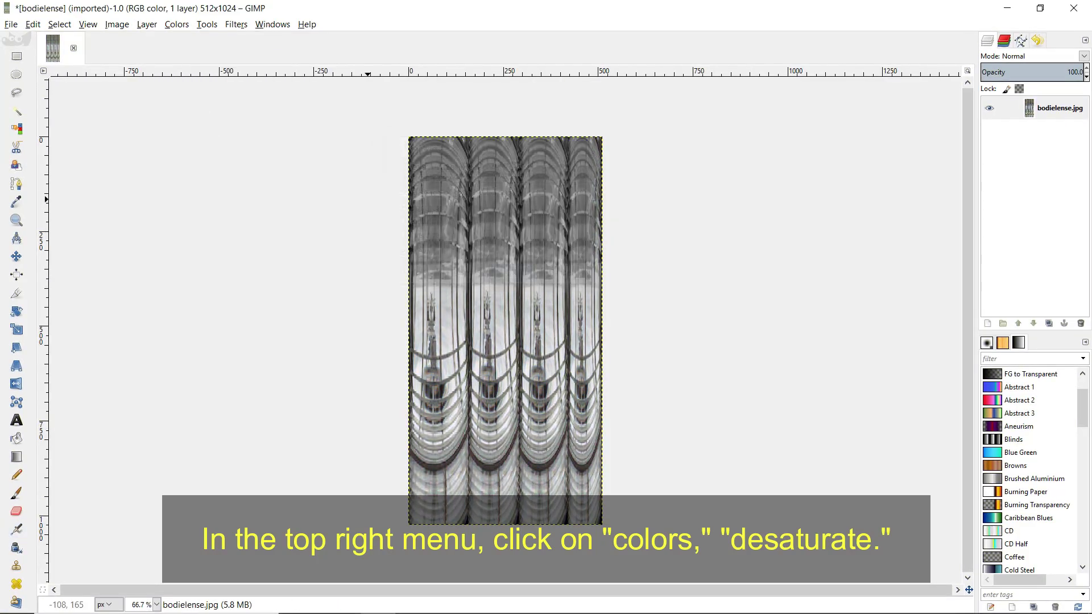
pyautogui.click(176, 23)
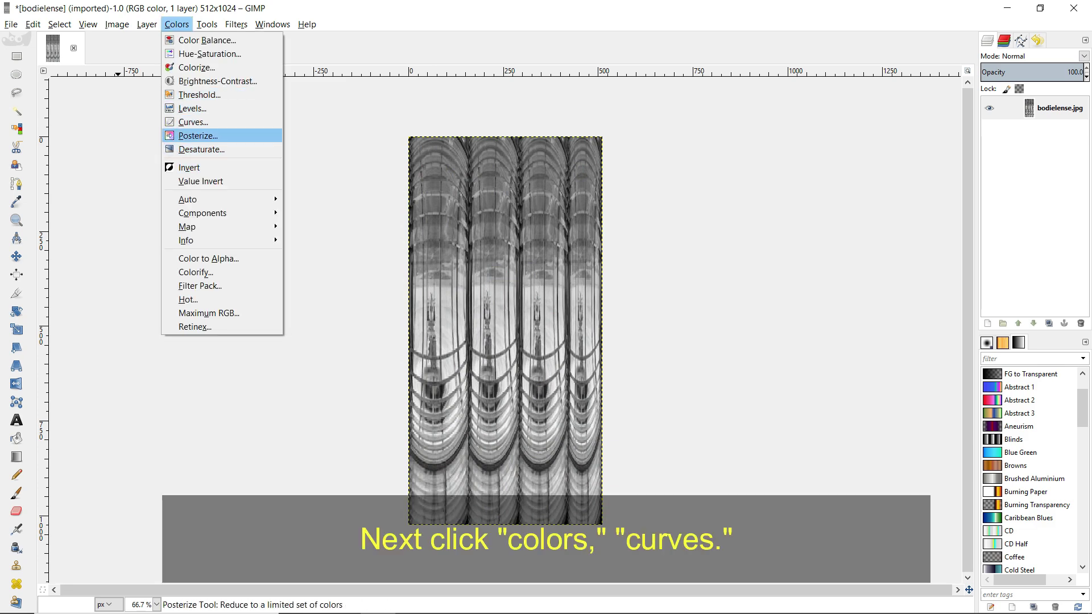
pyautogui.click(193, 122)
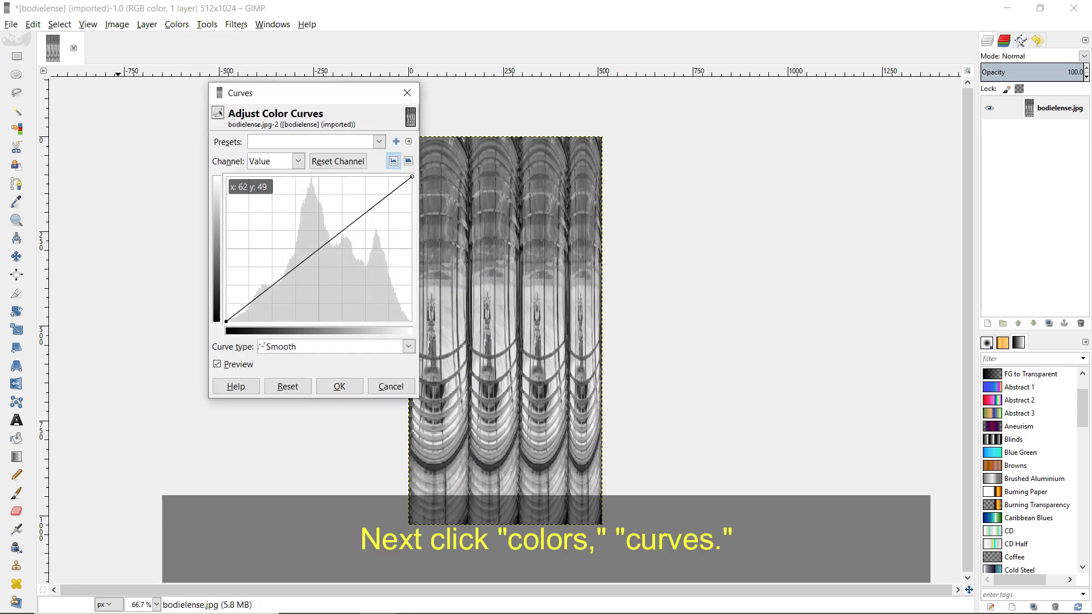
pyautogui.moveTo(272, 293); pyautogui.dragTo(298, 321)
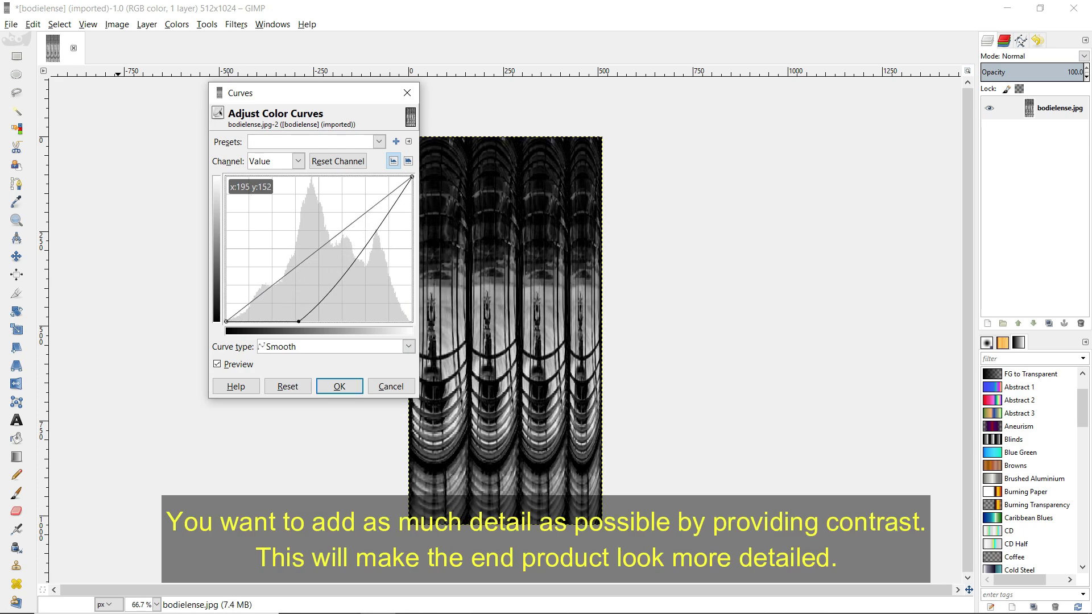
pyautogui.moveTo(375, 226); pyautogui.dragTo(312, 206)
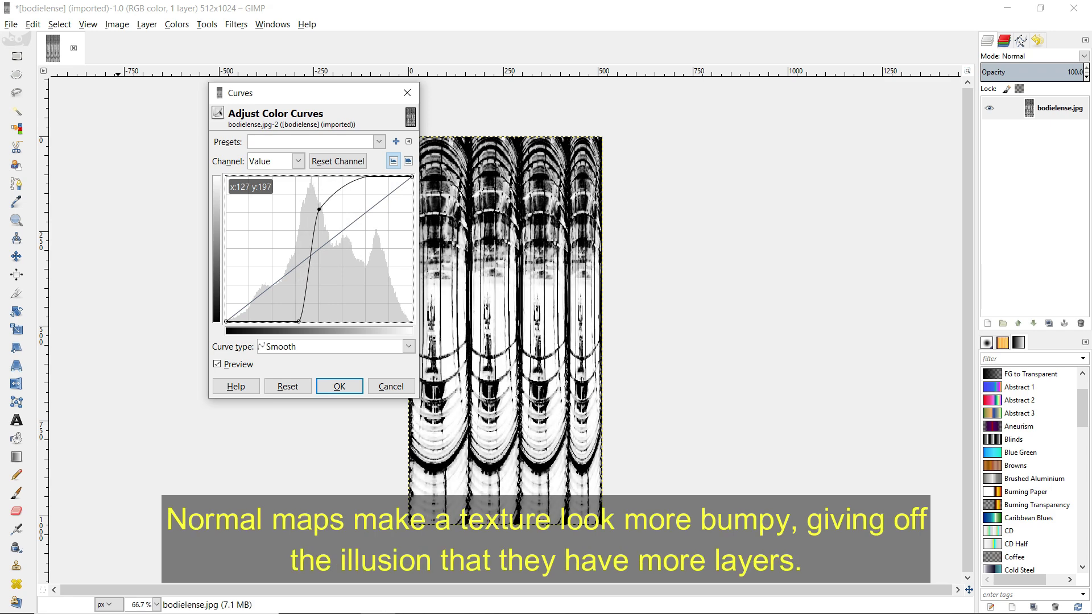
pyautogui.moveTo(312, 206)
pyautogui.mouseDown()
pyautogui.moveTo(336, 214)
pyautogui.moveTo(318, 212)
pyautogui.mouseUp()
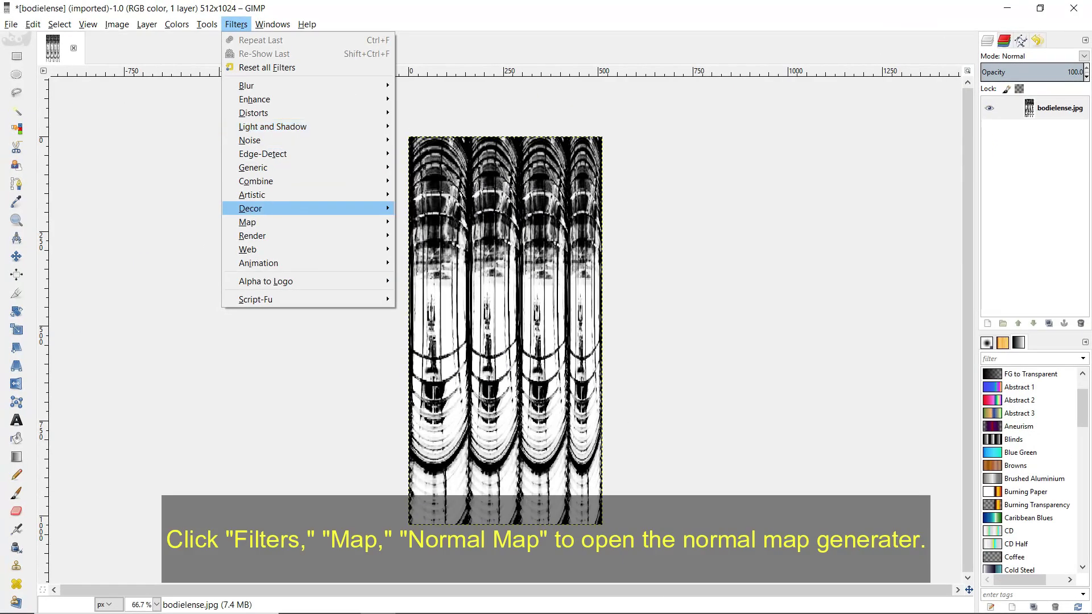
# Step: Call up the Normalmap filter for the lens texture and add an alpha channel to the bodielense.jpg layer
pyautogui.moveTo(307, 236)
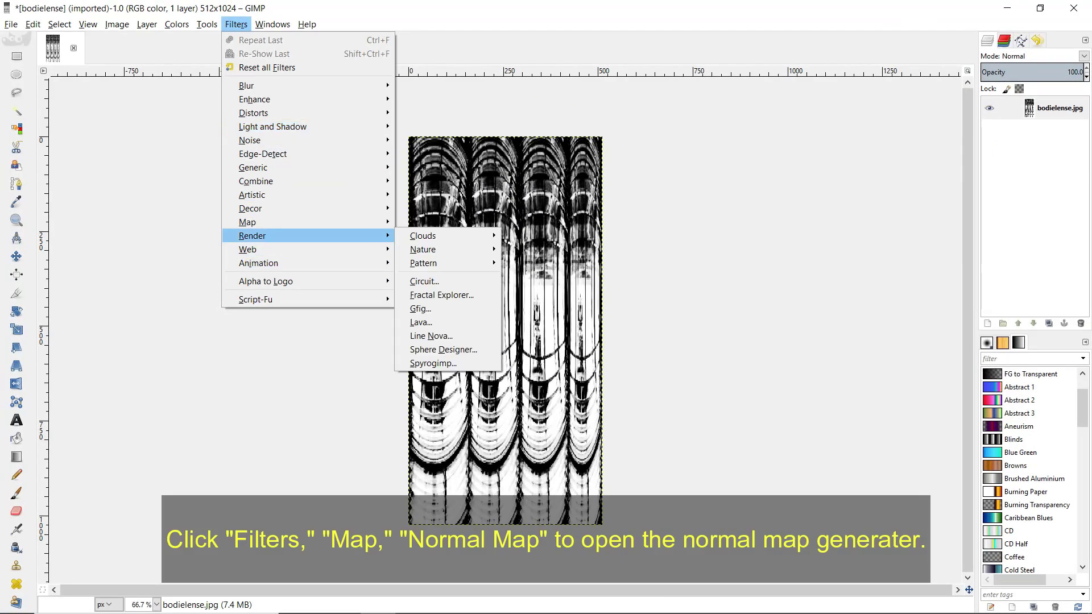
pyautogui.moveTo(248, 222)
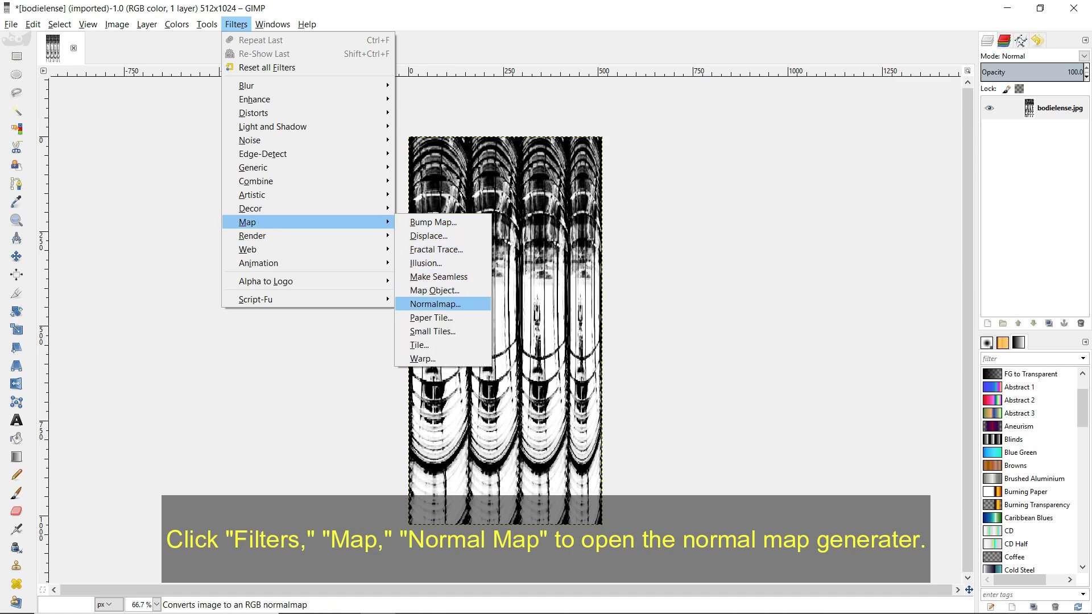
pyautogui.click(421, 303)
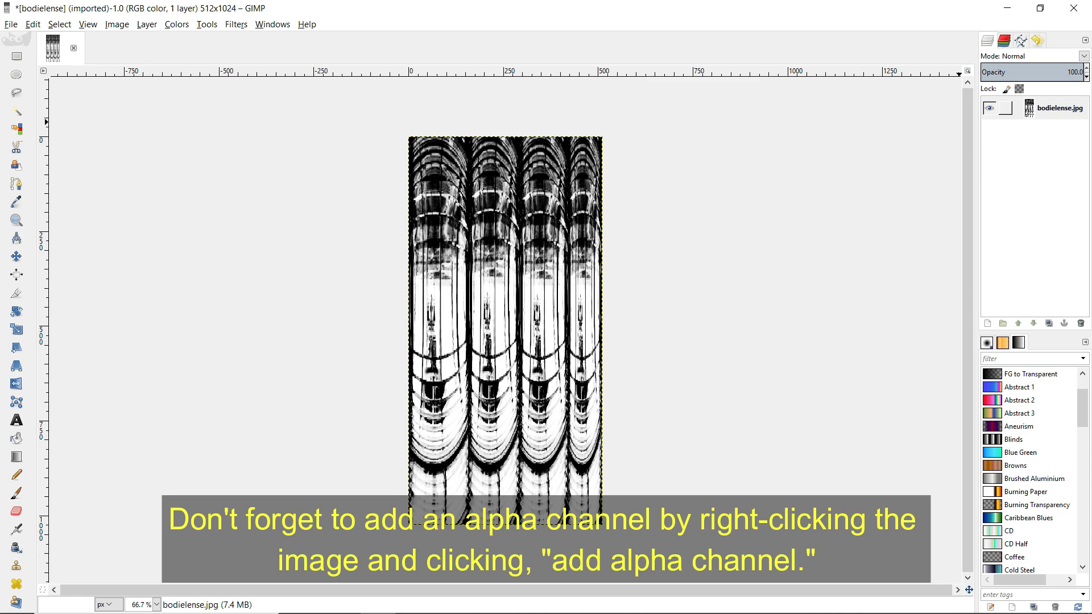
pyautogui.rightClick(1028, 108)
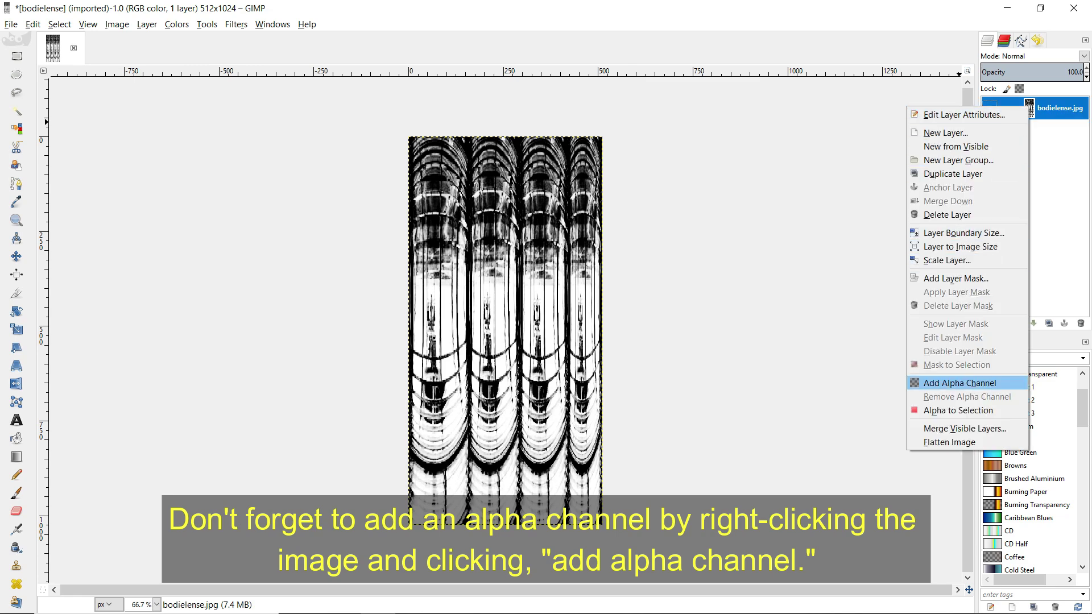
pyautogui.click(960, 382)
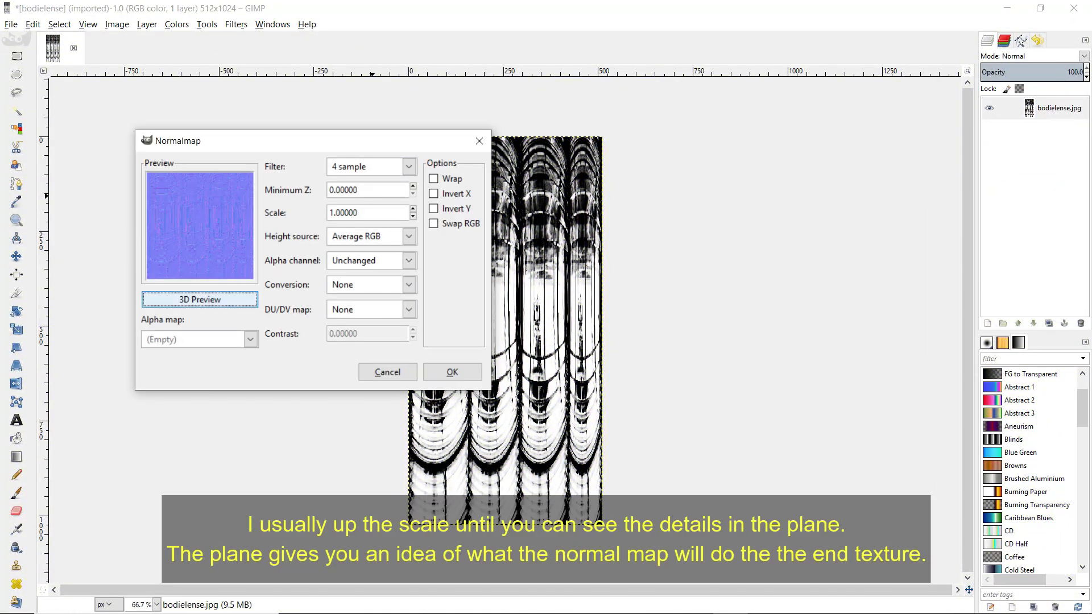
# Step: Show the 3D preview of the normal map, raise its scale to 66 and generate the normal map
pyautogui.click(200, 299)
pyautogui.moveTo(312, 140); pyautogui.dragTo(631, 110)
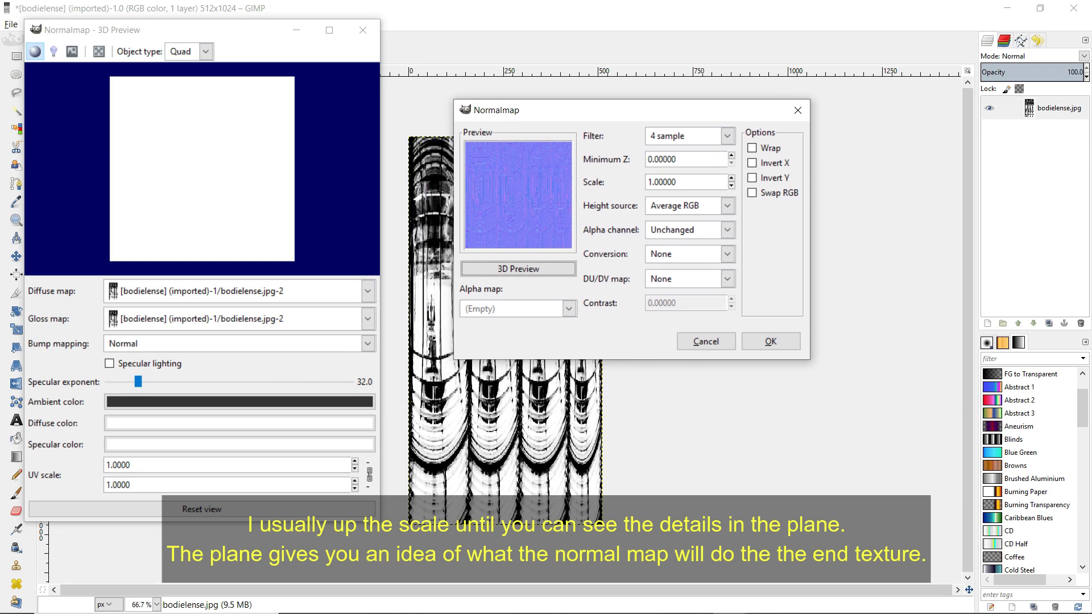
pyautogui.click(732, 178)
pyautogui.click(731, 178)
pyautogui.click(732, 178)
pyautogui.click(731, 178)
pyautogui.click(731, 178)
pyautogui.click(731, 178)
pyautogui.click(731, 178)
pyautogui.click(732, 178)
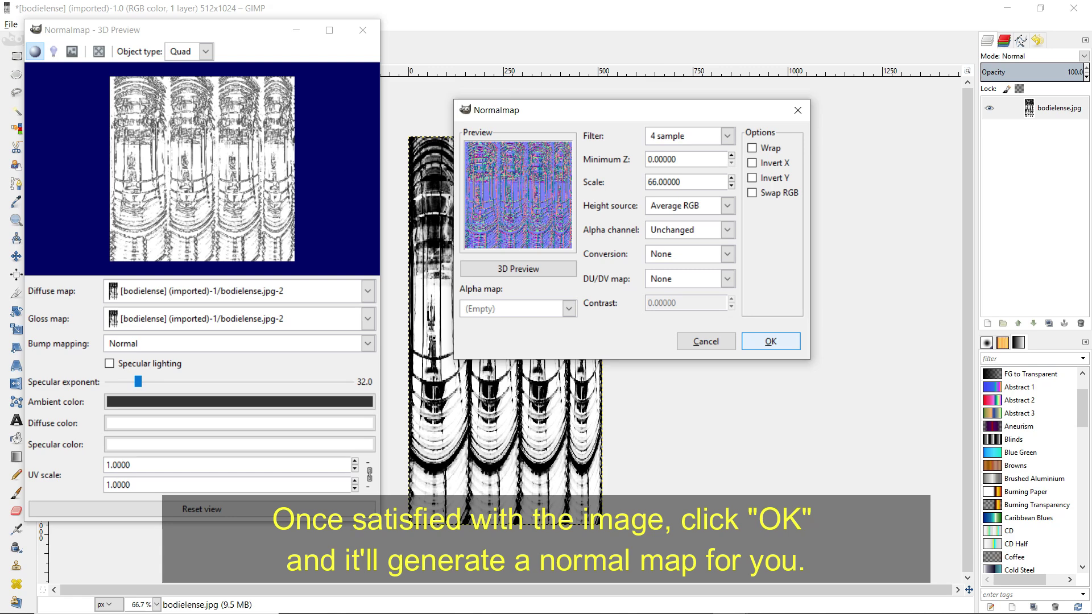
pyautogui.click(770, 341)
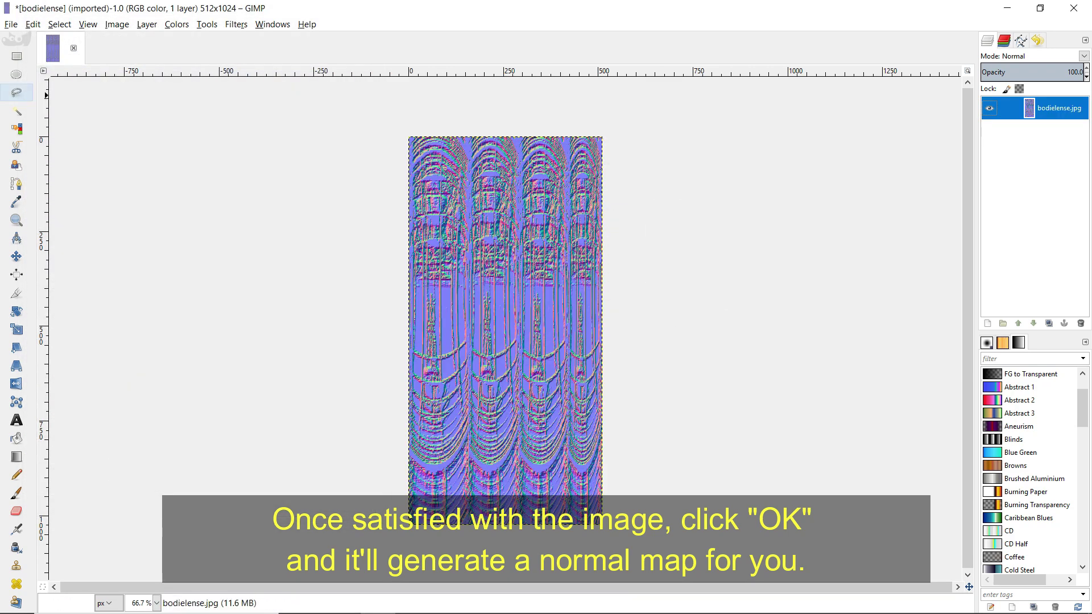
# Step: Export the normal map as bodielense-normal.tga in the bodie-island folder without RLE compression, and close GIMP
pyautogui.click(11, 24)
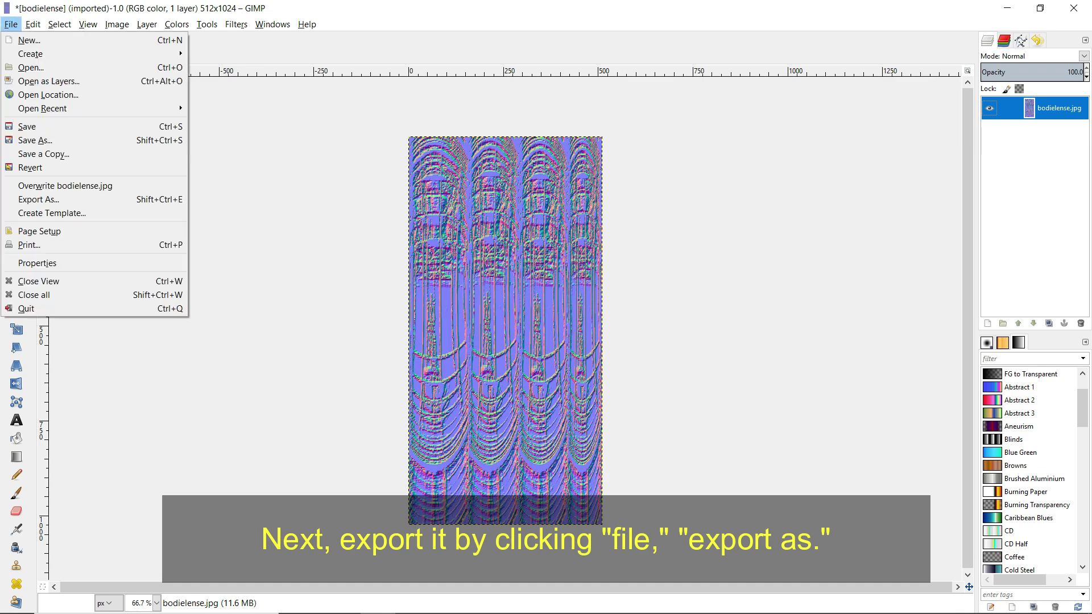
pyautogui.click(22, 200)
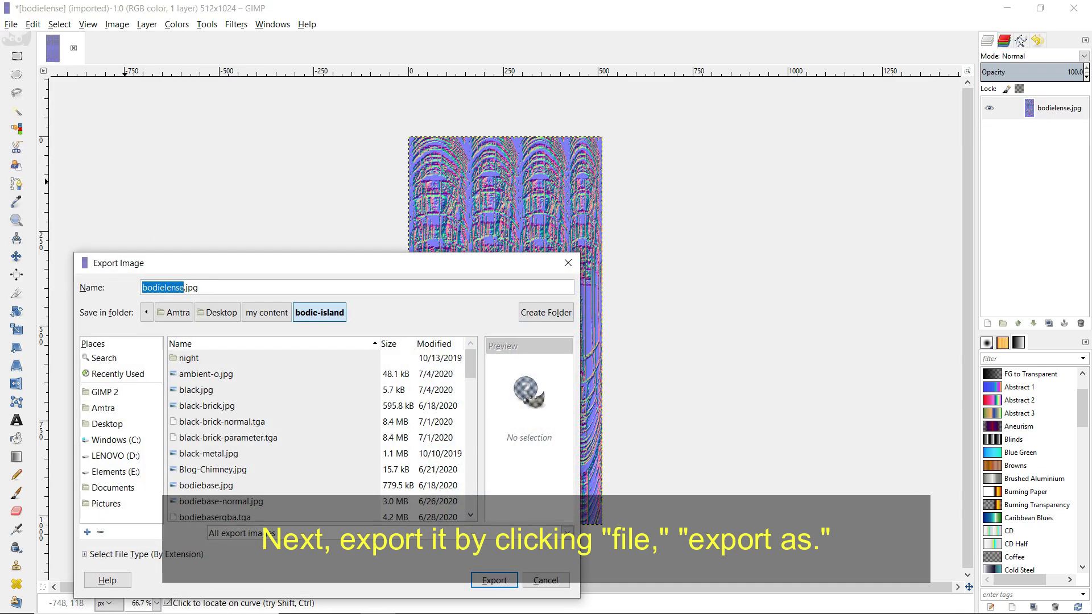
pyautogui.click(199, 287)
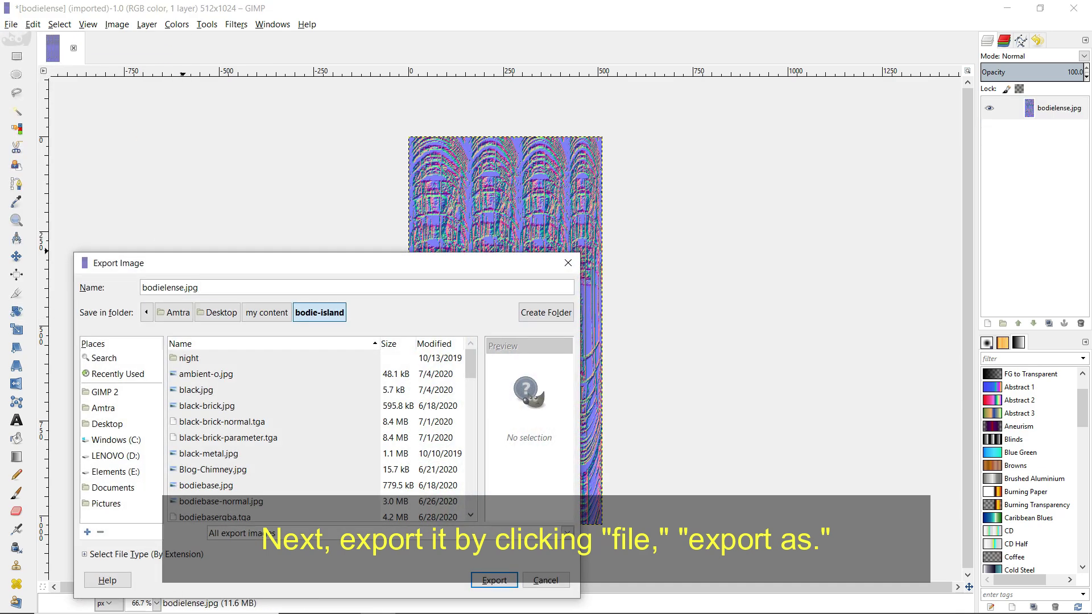
pyautogui.click(184, 287)
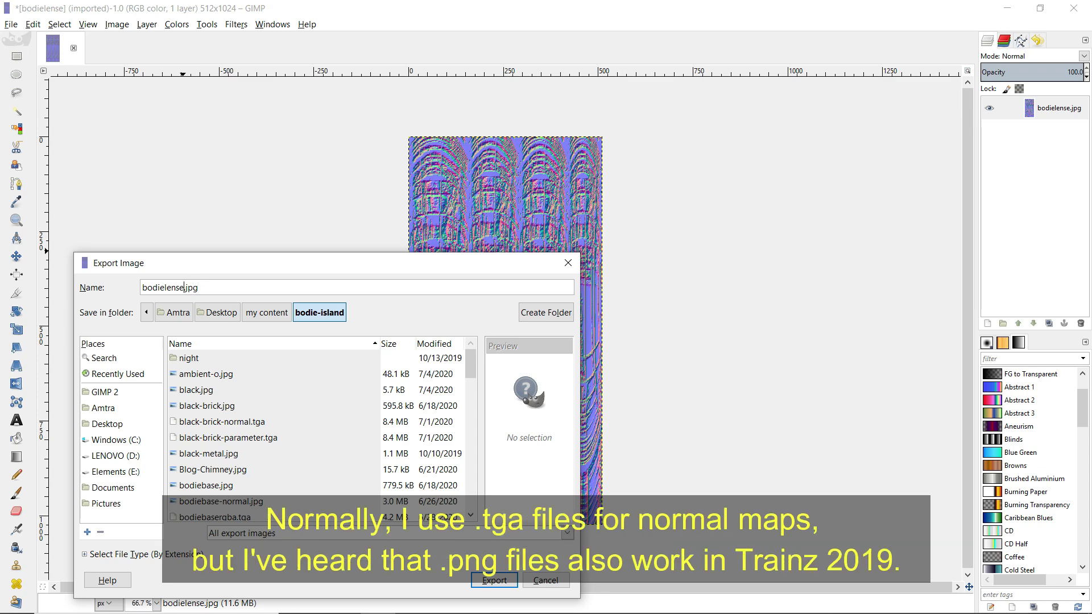
pyautogui.write('-normal.tga')
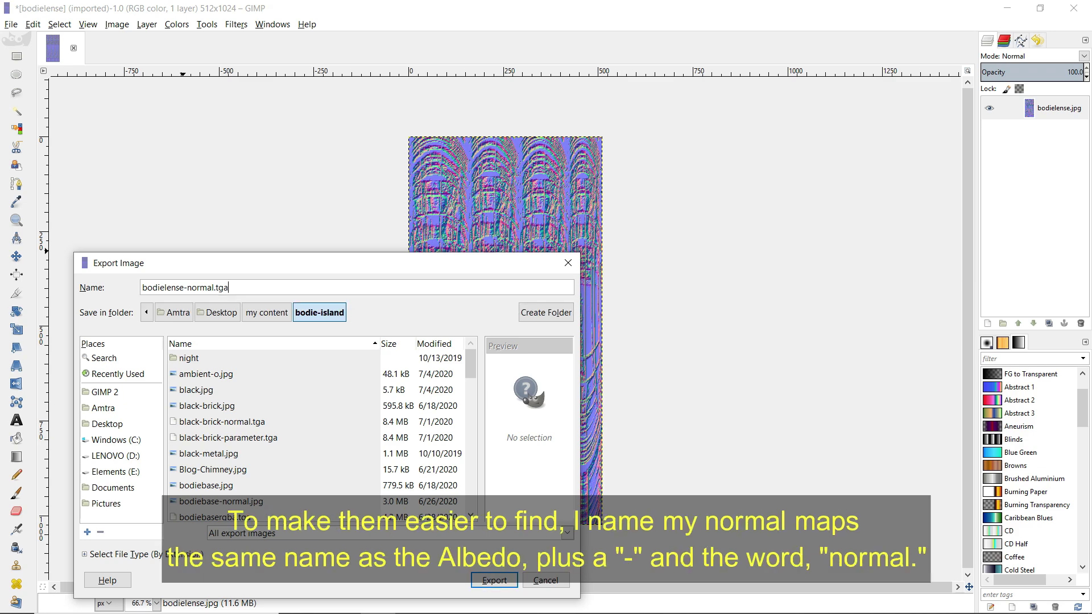
pyautogui.click(494, 580)
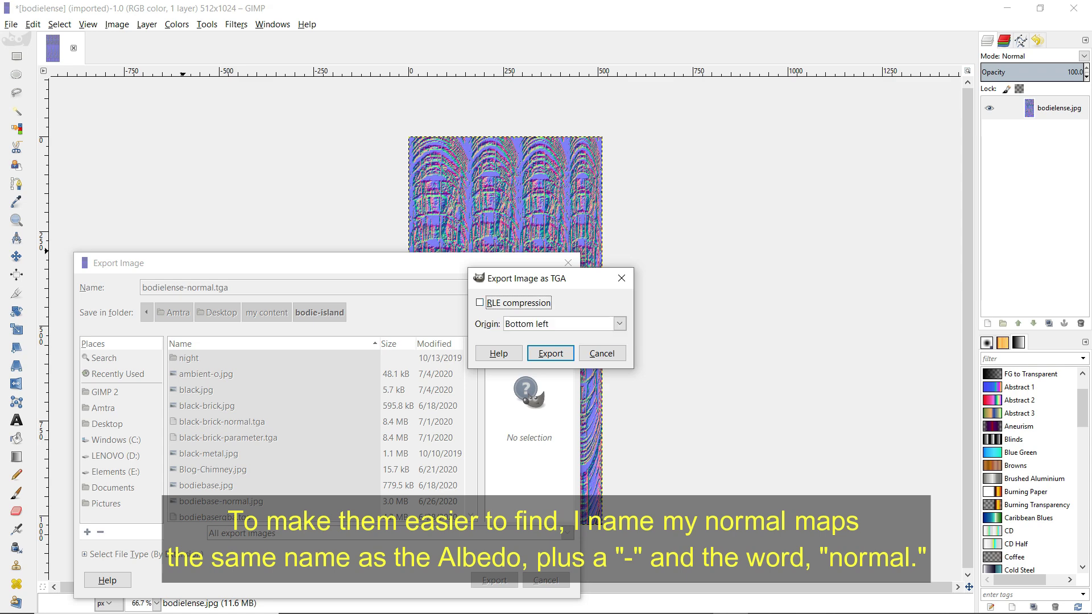
pyautogui.click(551, 353)
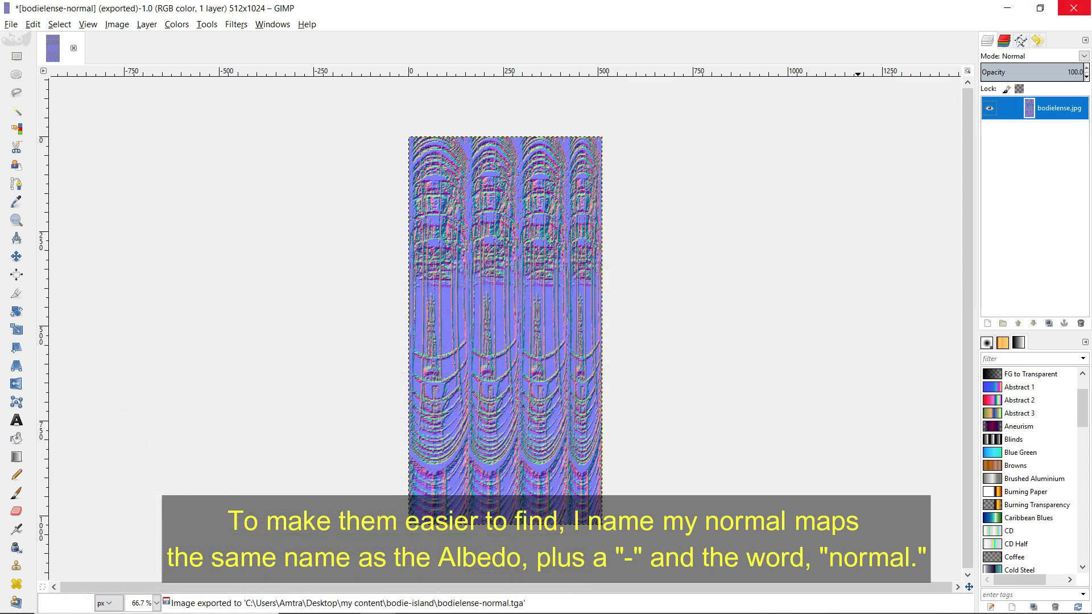
pyautogui.click(1073, 8)
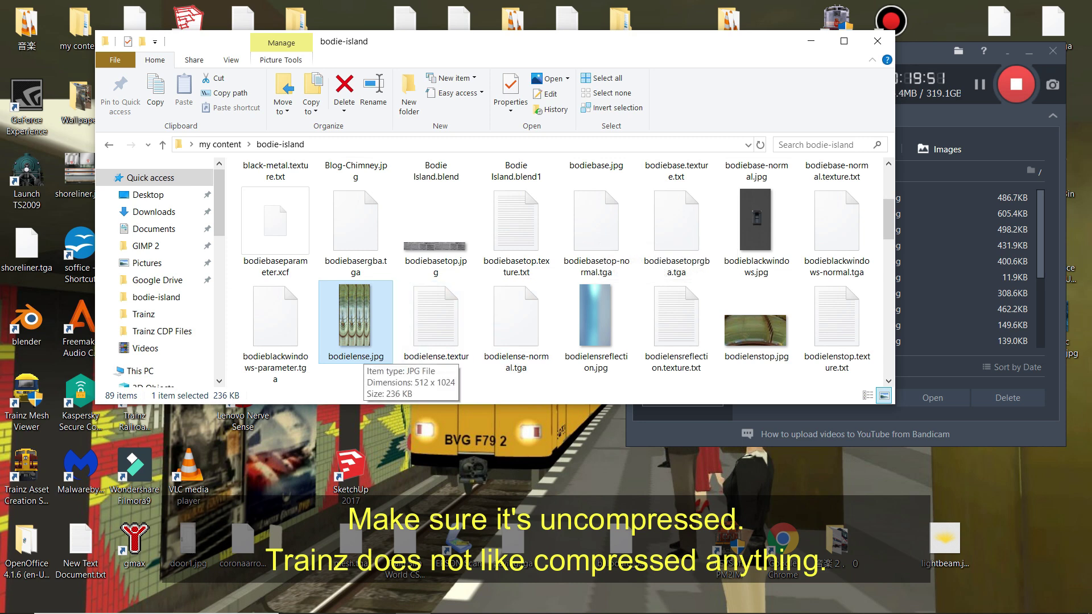
# Step: Find black.jpg in the bodie-island folder and open it in Paint
pyautogui.scroll(-3, 756, 336)
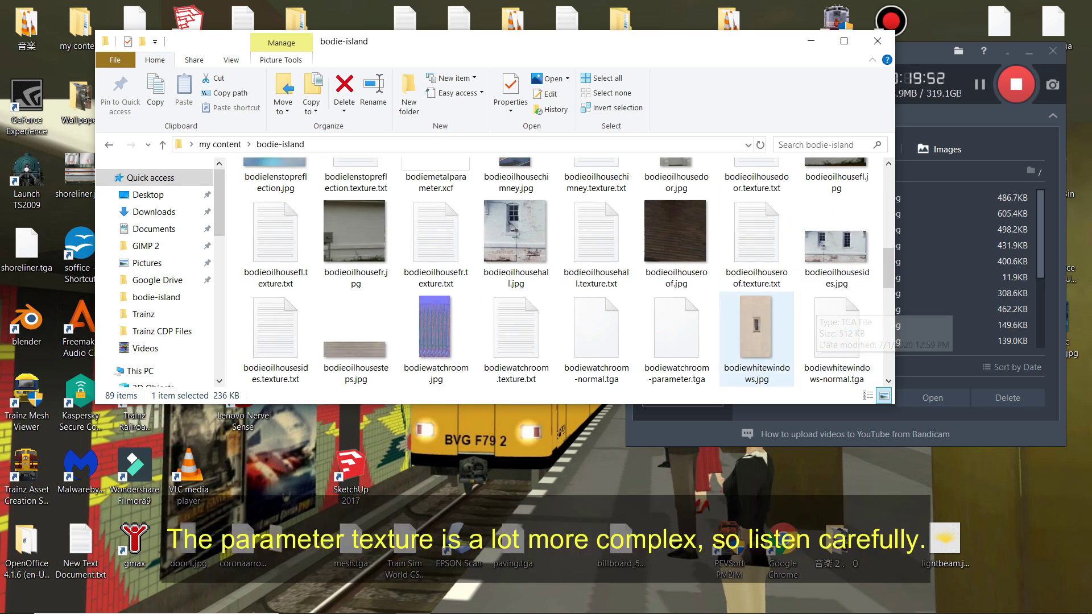
pyautogui.scroll(6, 676, 341)
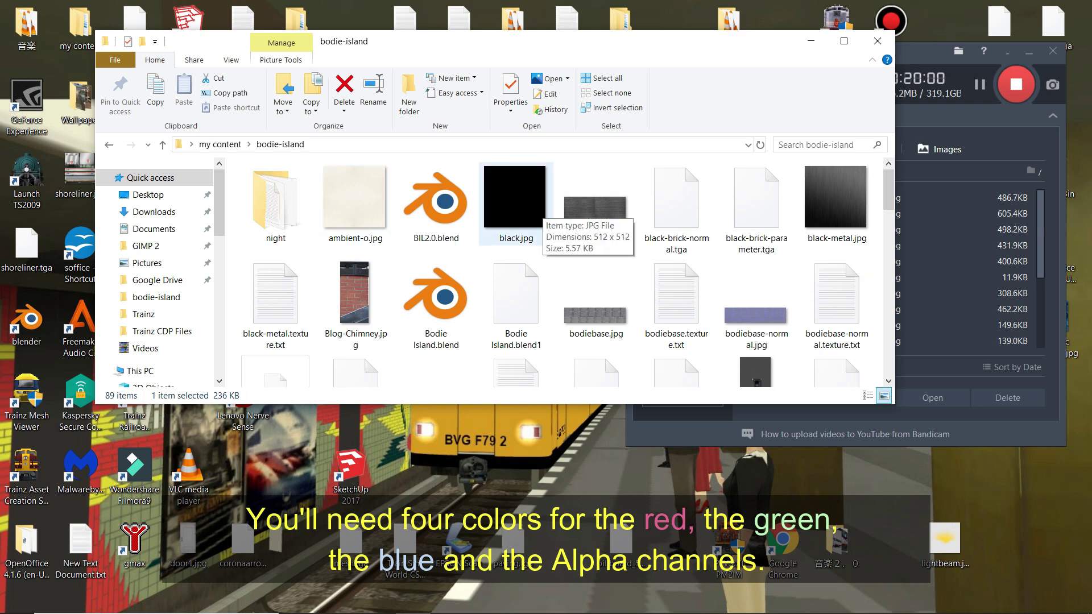
pyautogui.click(540, 207)
pyautogui.rightClick(534, 205)
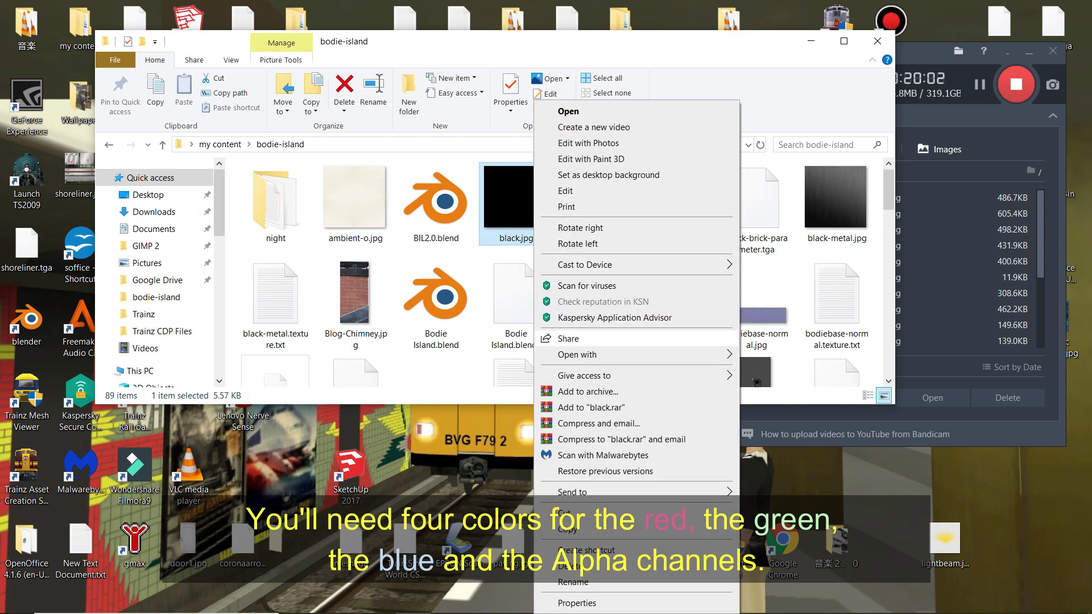
pyautogui.moveTo(577, 355)
pyautogui.click(768, 354)
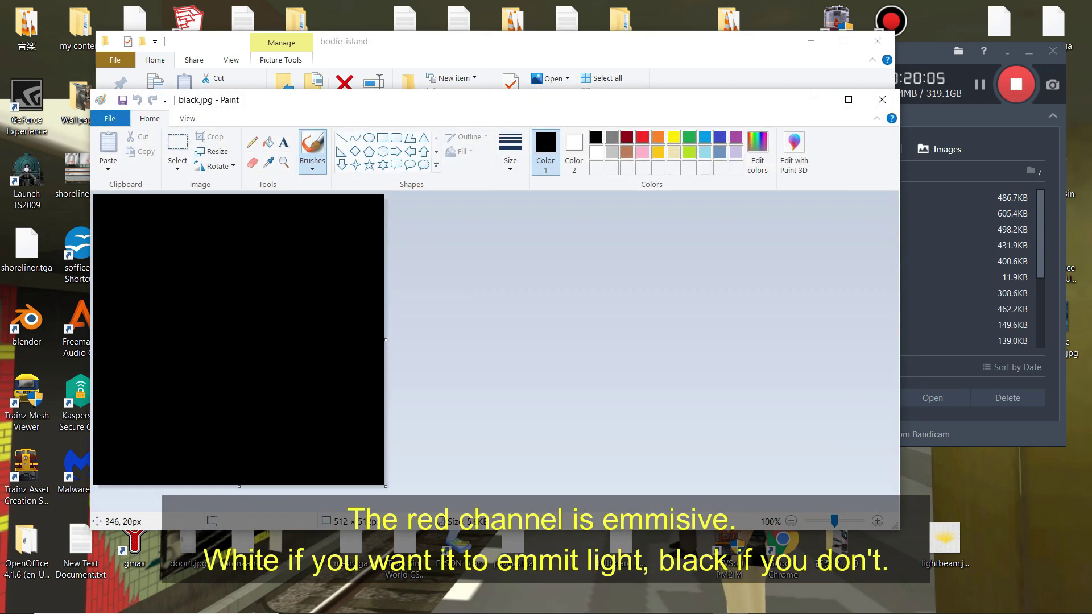
# Step: Resize black.jpg to 512 x 1024 pixels without maintaining the aspect ratio, and close it with the change saved
pyautogui.click(212, 152)
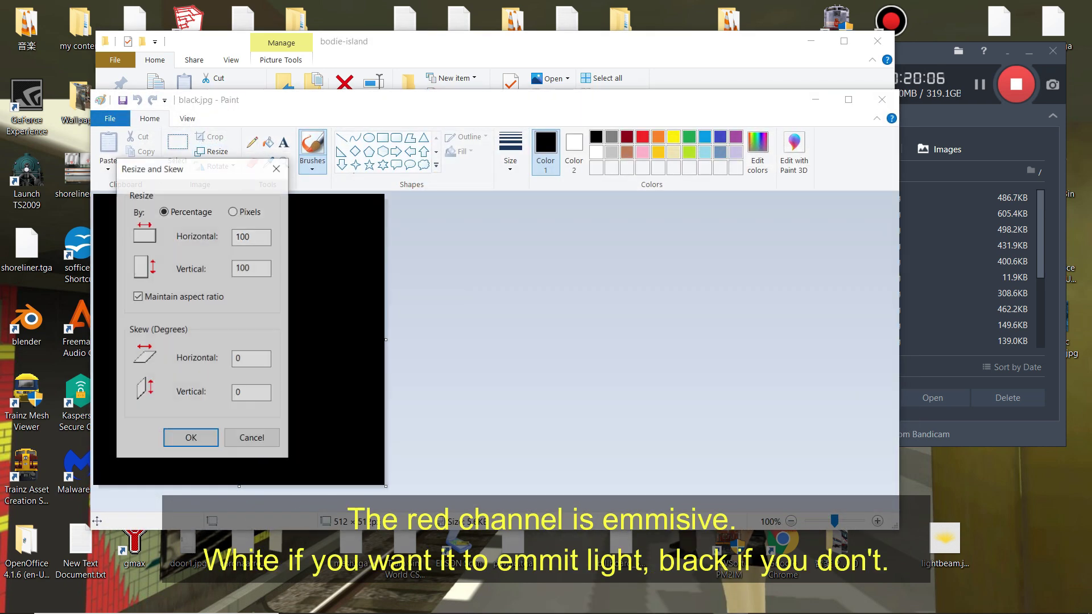
pyautogui.click(232, 211)
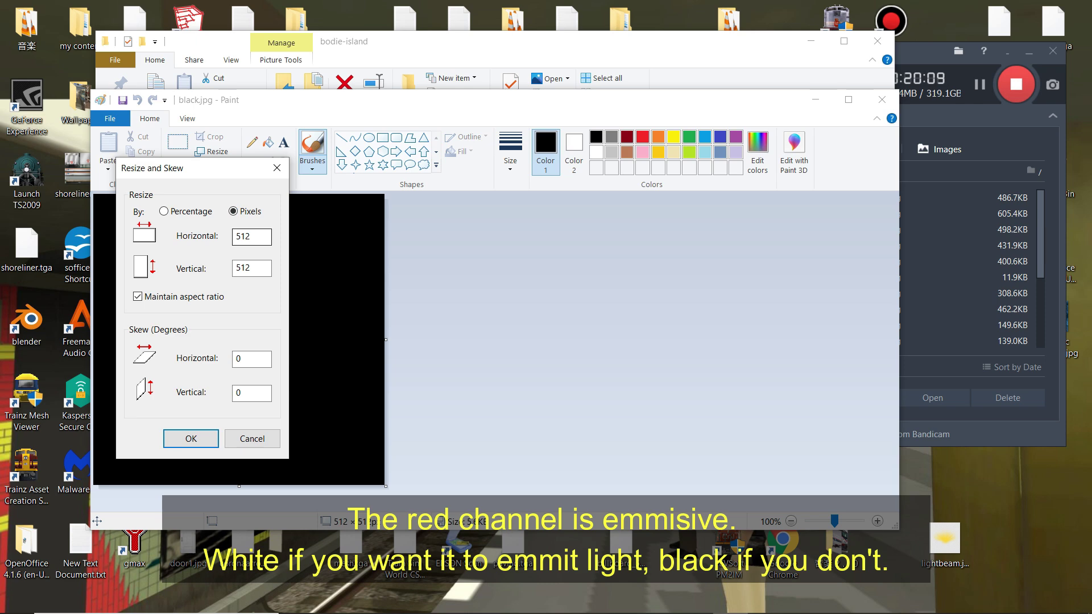
pyautogui.click(137, 296)
pyautogui.doubleClick(250, 268)
pyautogui.write('1024')
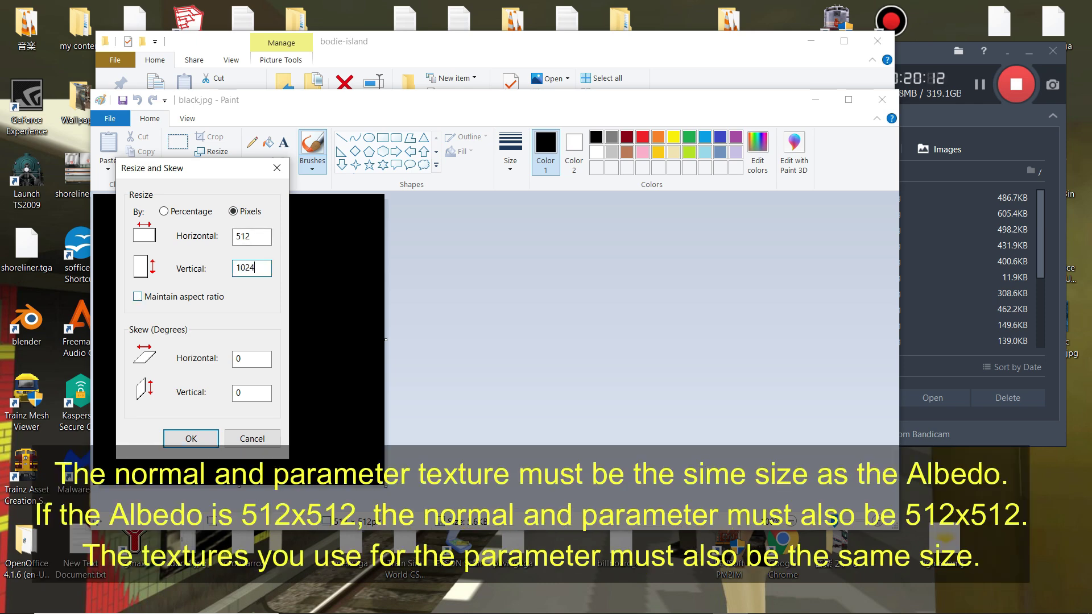
pyautogui.click(191, 438)
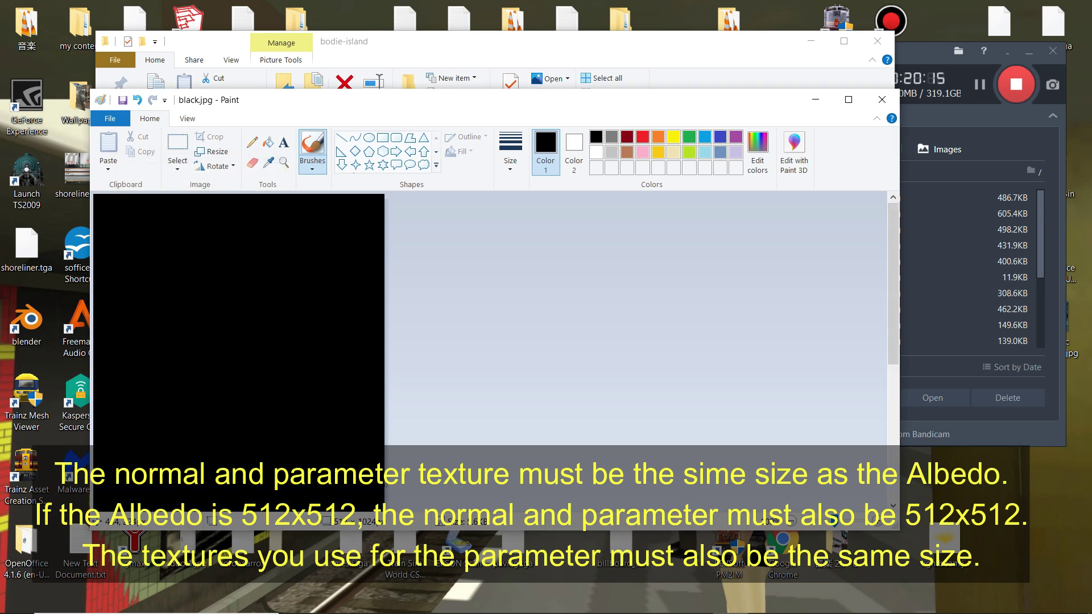
pyautogui.click(882, 99)
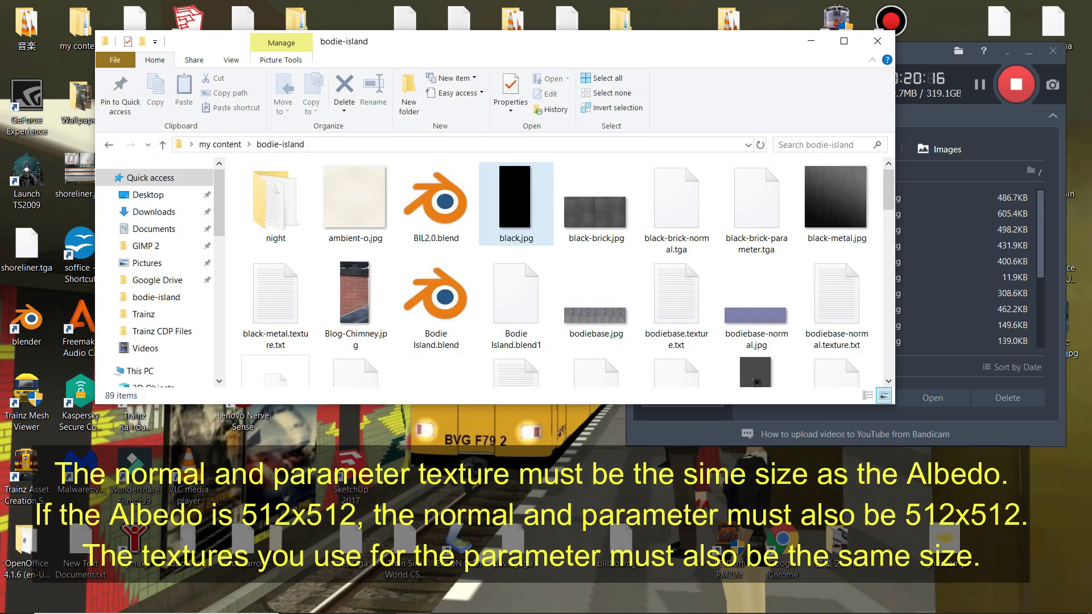
# Step: Open roughness.jpg from the bodie-island folder in Paint, resize it to 512 x 1024 pixels without maintaining the aspect ratio, and close it
pyautogui.moveTo(503, 224)
pyautogui.scroll(-3, 503, 225)
pyautogui.scroll(-2, 504, 224)
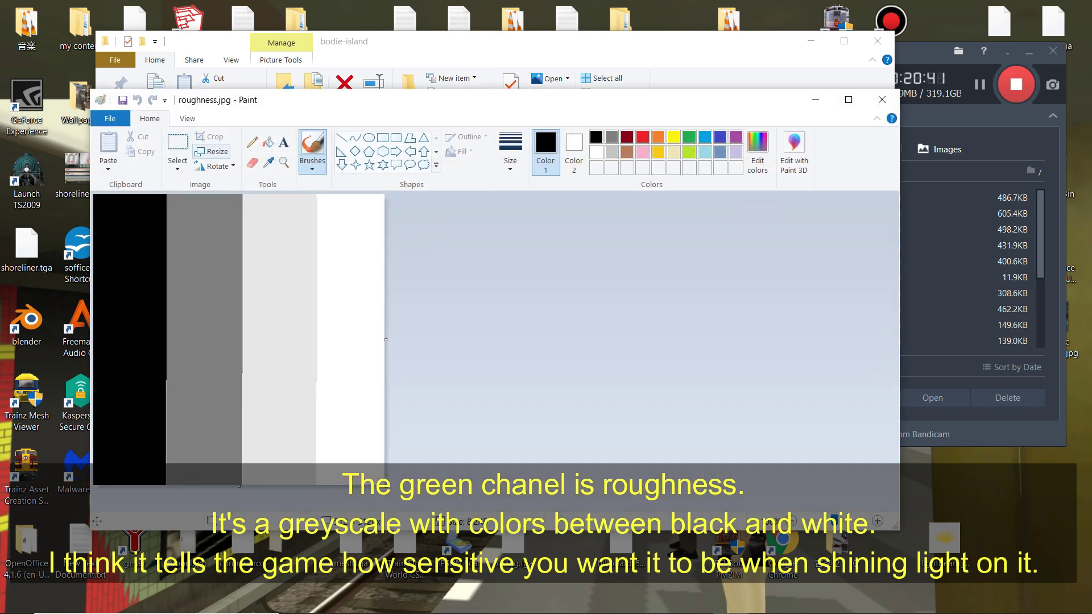
pyautogui.click(211, 151)
pyautogui.click(233, 211)
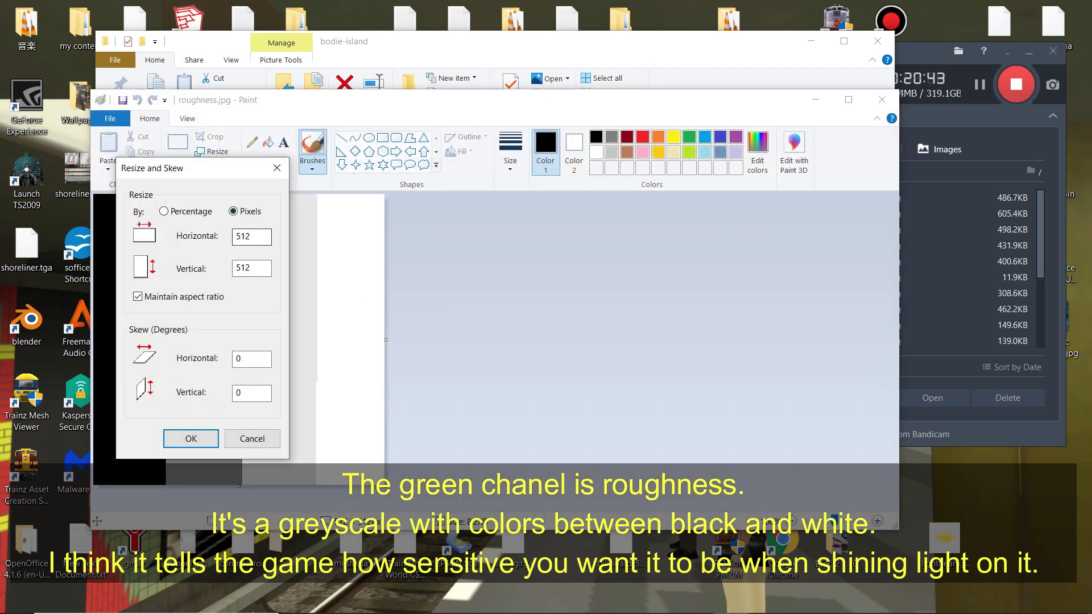
pyautogui.doubleClick(244, 268)
pyautogui.write('1024')
pyautogui.press('Return')
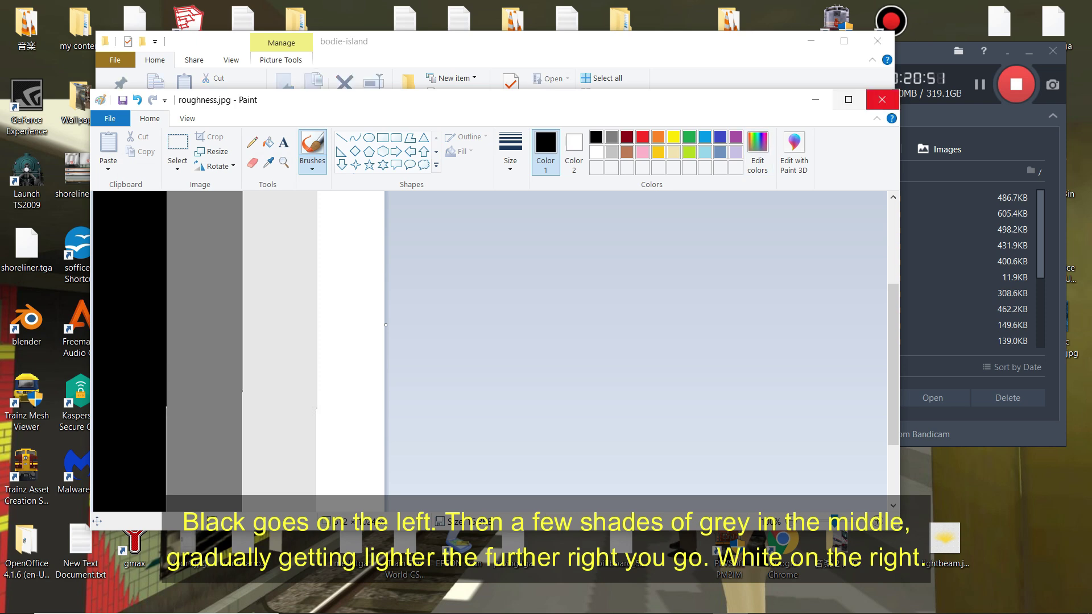
pyautogui.click(882, 99)
# Step: Look through the texture files in the bodie-island folder and close the folder window
pyautogui.scroll(12, 558, 273)
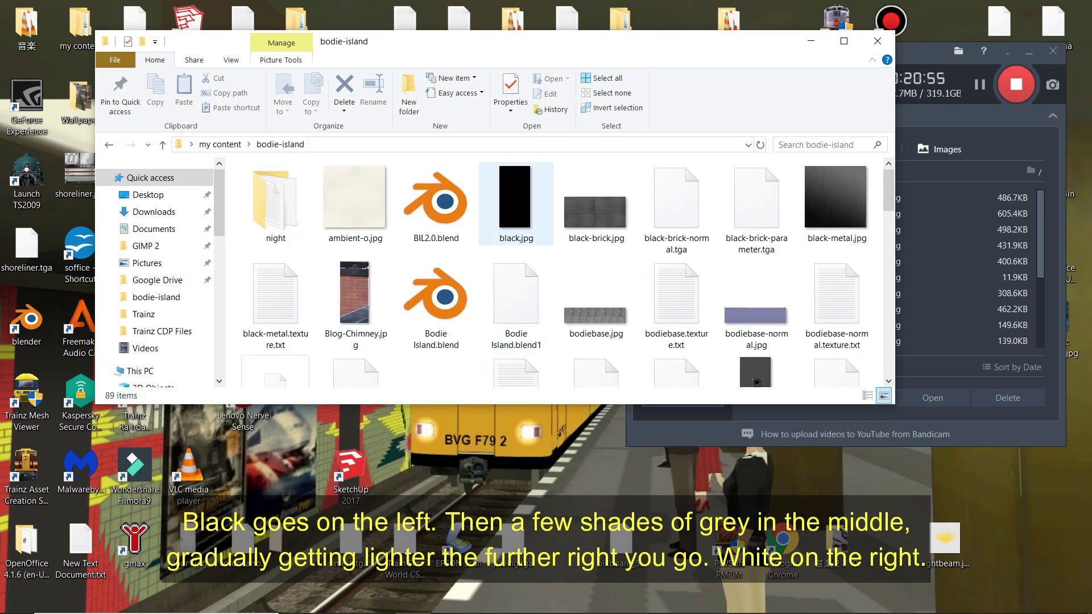
pyautogui.scroll(-12, 514, 227)
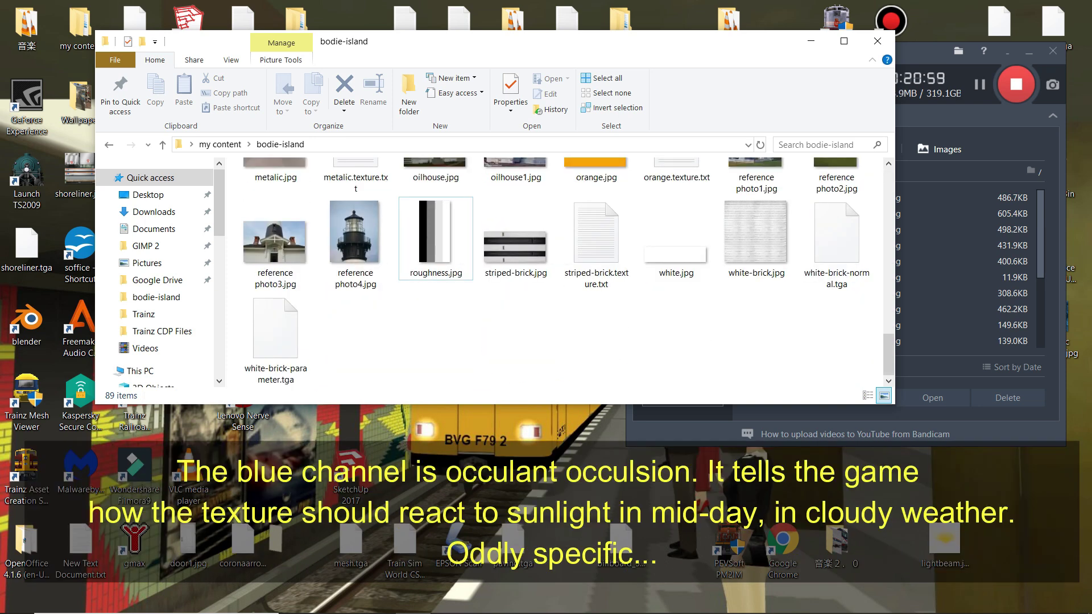
pyautogui.scroll(8, 435, 267)
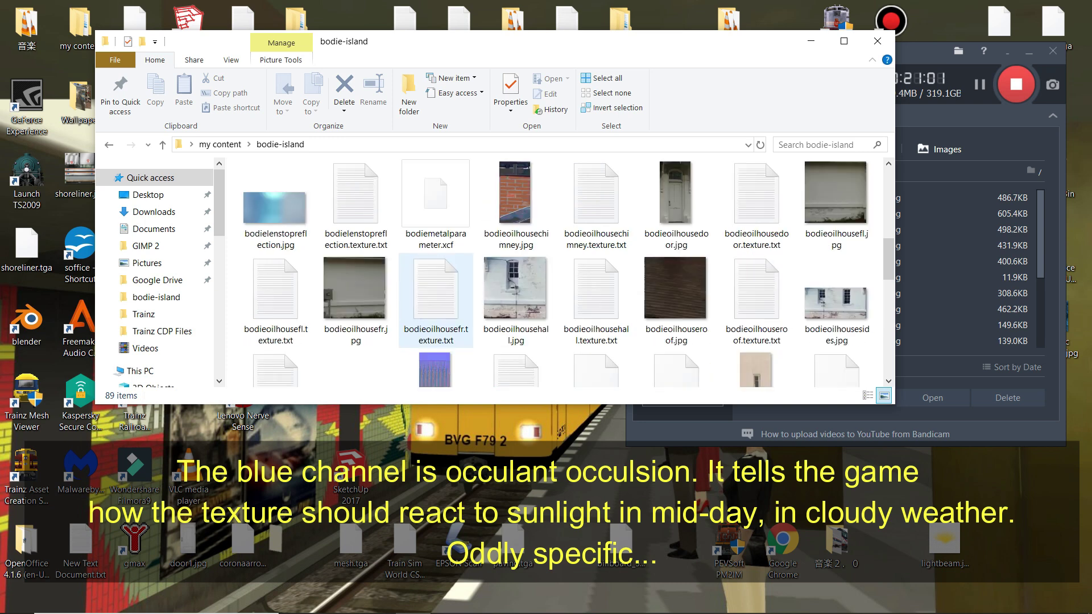
pyautogui.scroll(3, 436, 301)
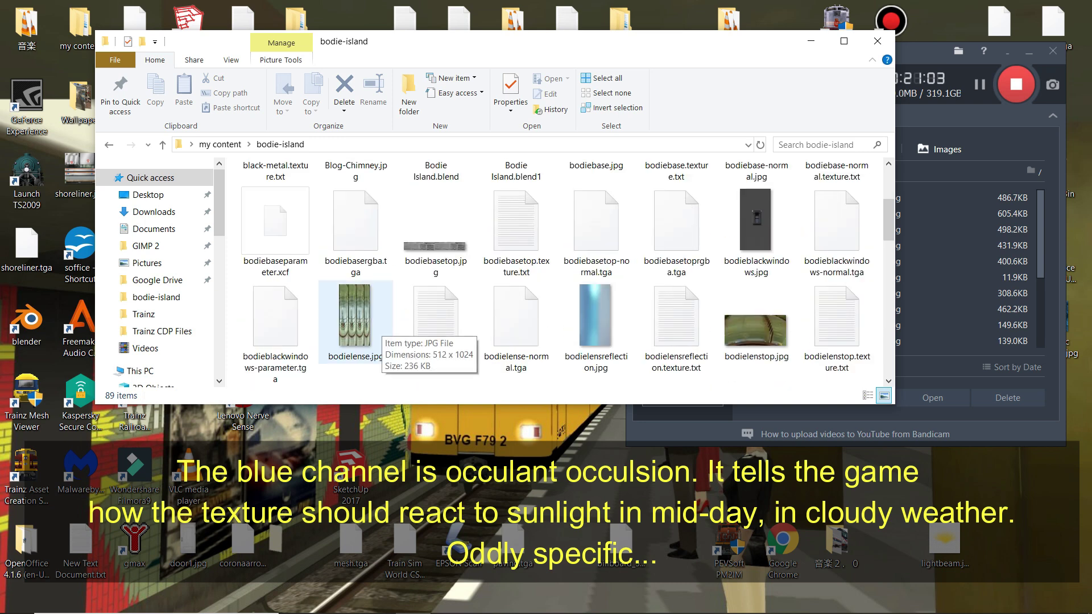
pyautogui.click(877, 41)
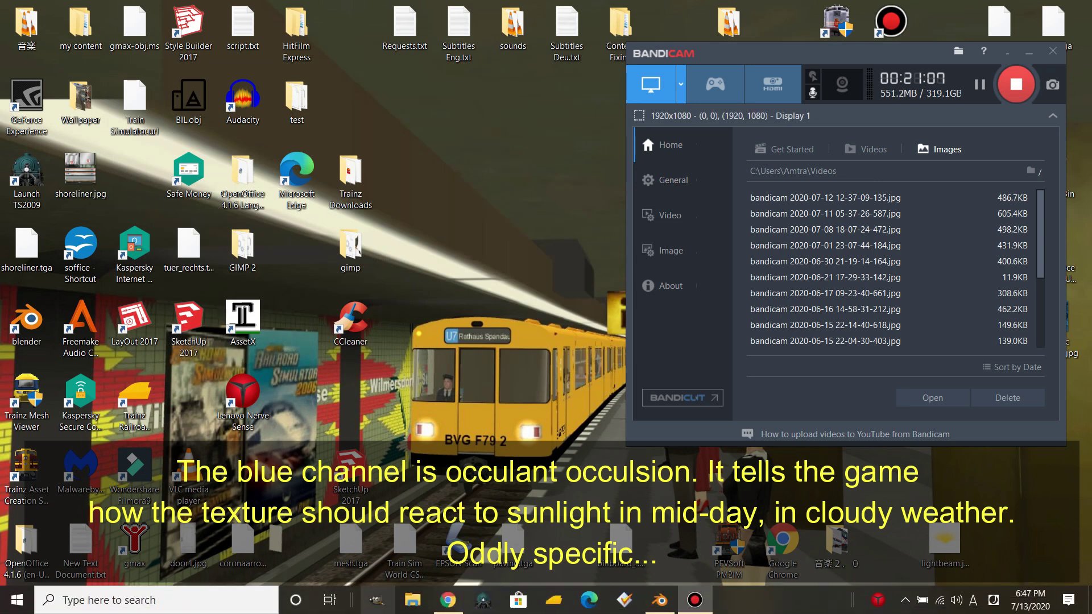
# Step: Switch to GIMP and open black.jpg from the recently used files as a layer
pyautogui.click(377, 600)
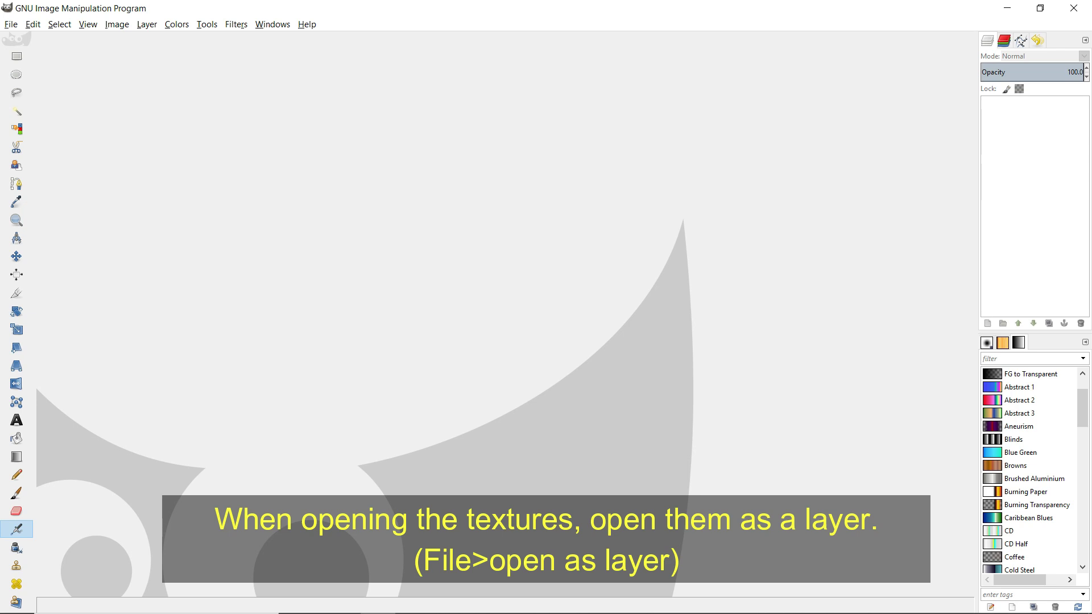
pyautogui.click(11, 24)
pyautogui.moveTo(42, 108)
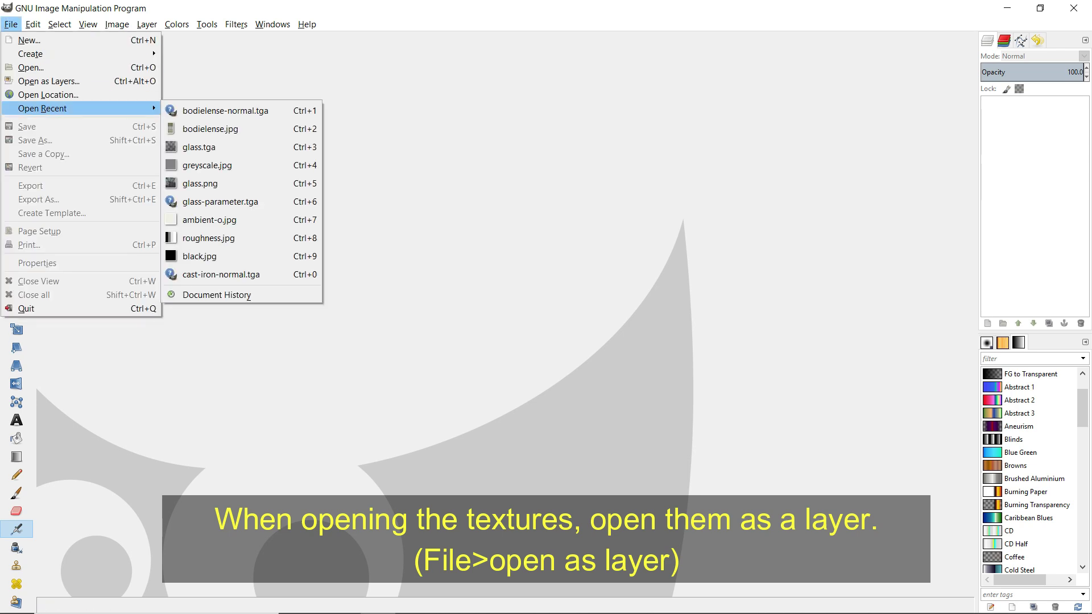
pyautogui.click(137, 81)
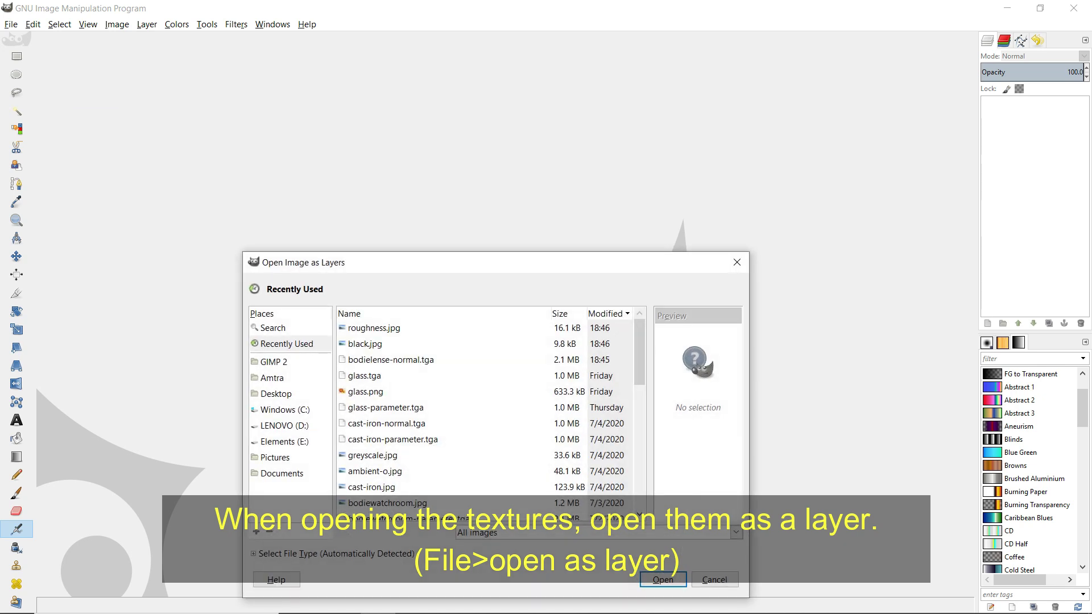
pyautogui.click(365, 343)
pyautogui.click(662, 579)
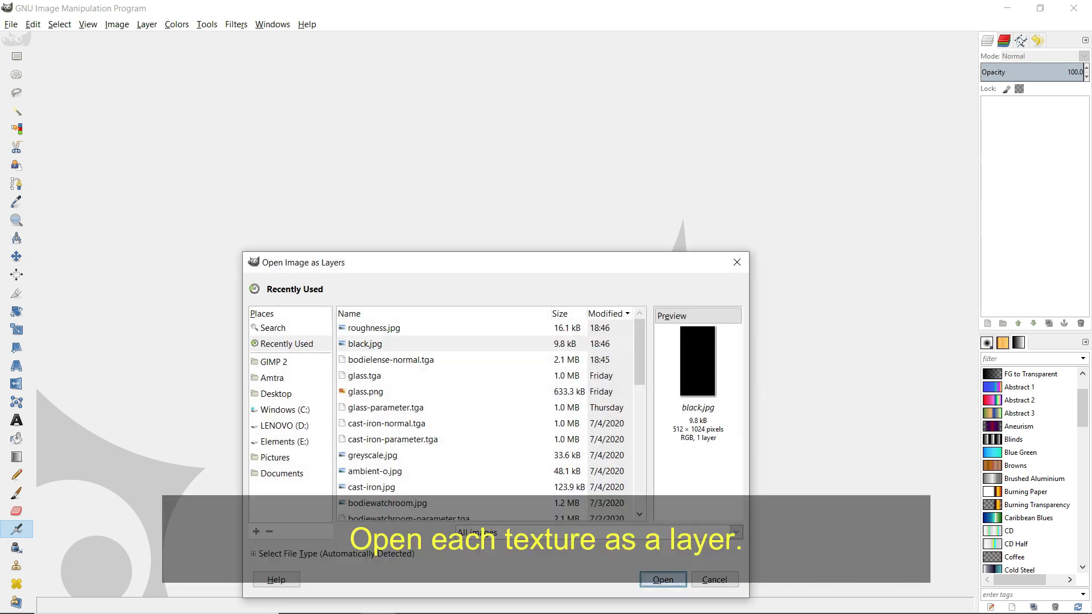
pyautogui.press('Return')
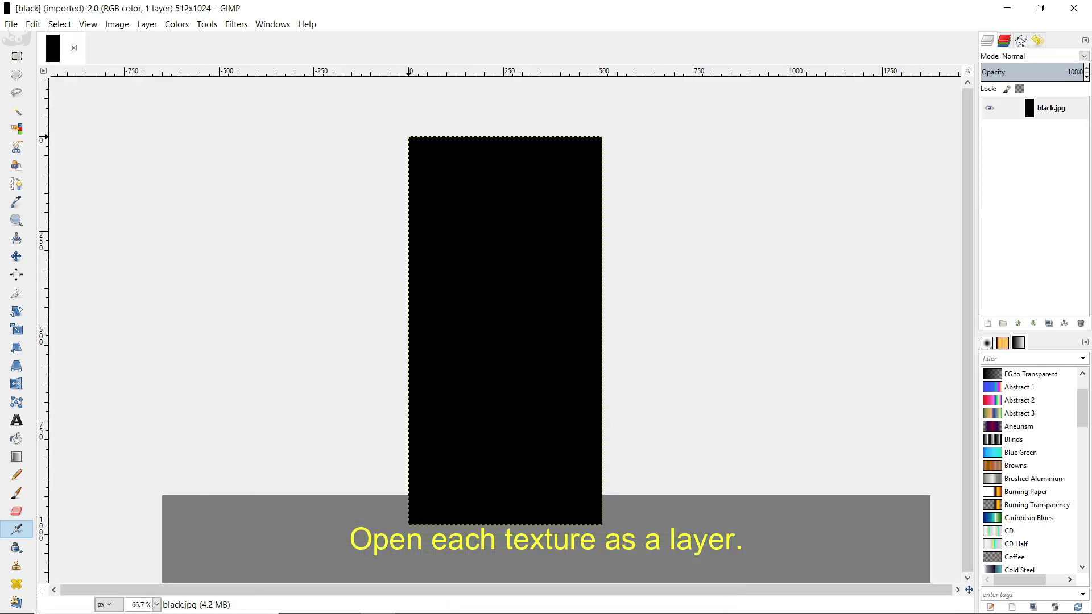
# Step: Add black.jpg a second time as another layer of the image
pyautogui.click(10, 24)
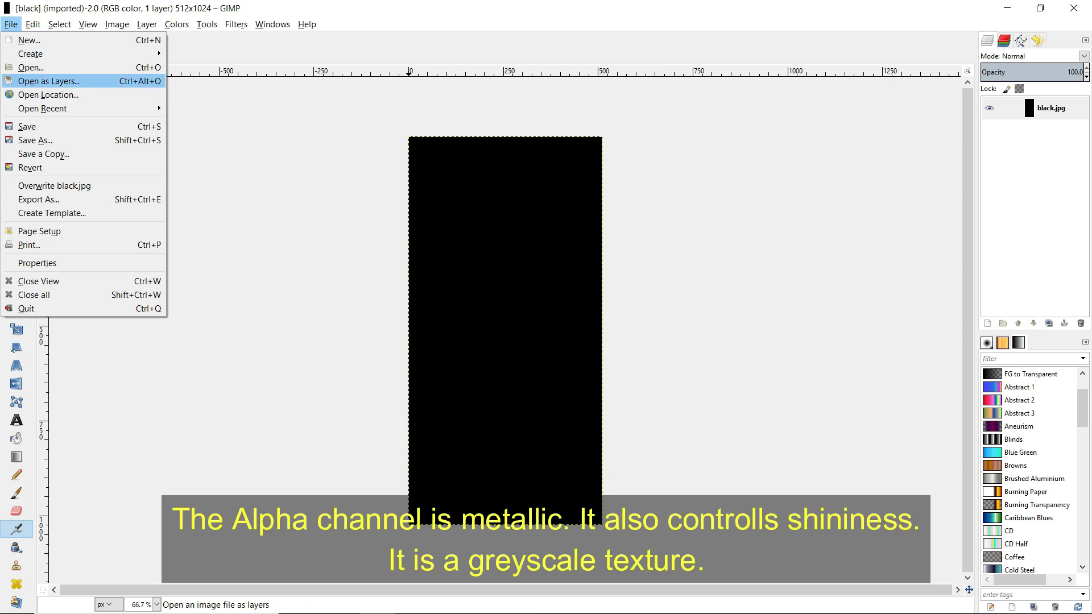
pyautogui.click(48, 81)
pyautogui.press('Return')
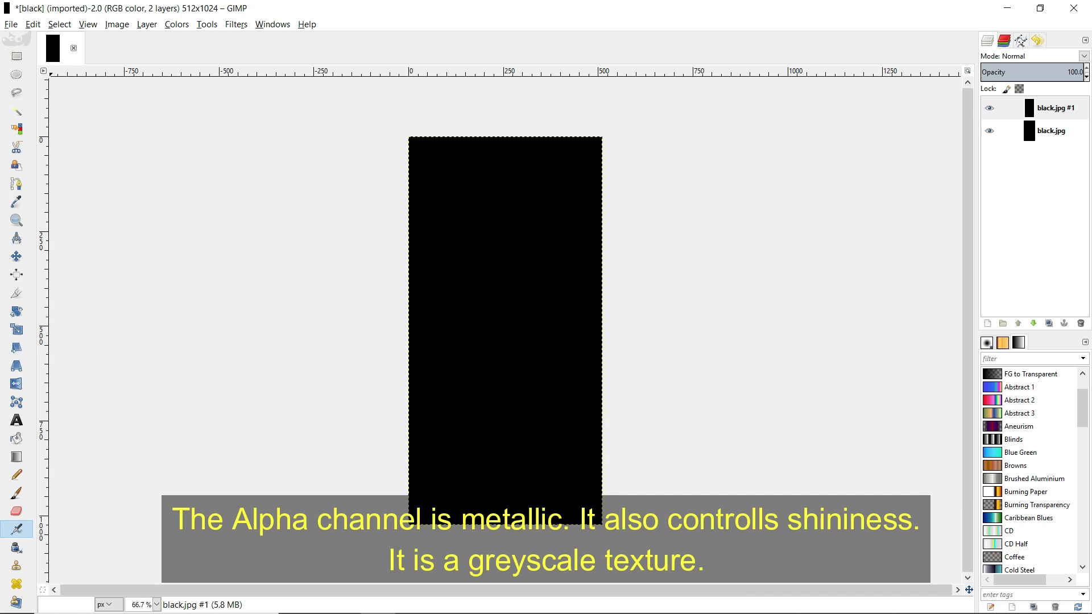
# Step: Add roughness.jpg and ambient-o.jpg from the bodie-island folder as further layers of the image
pyautogui.click(11, 24)
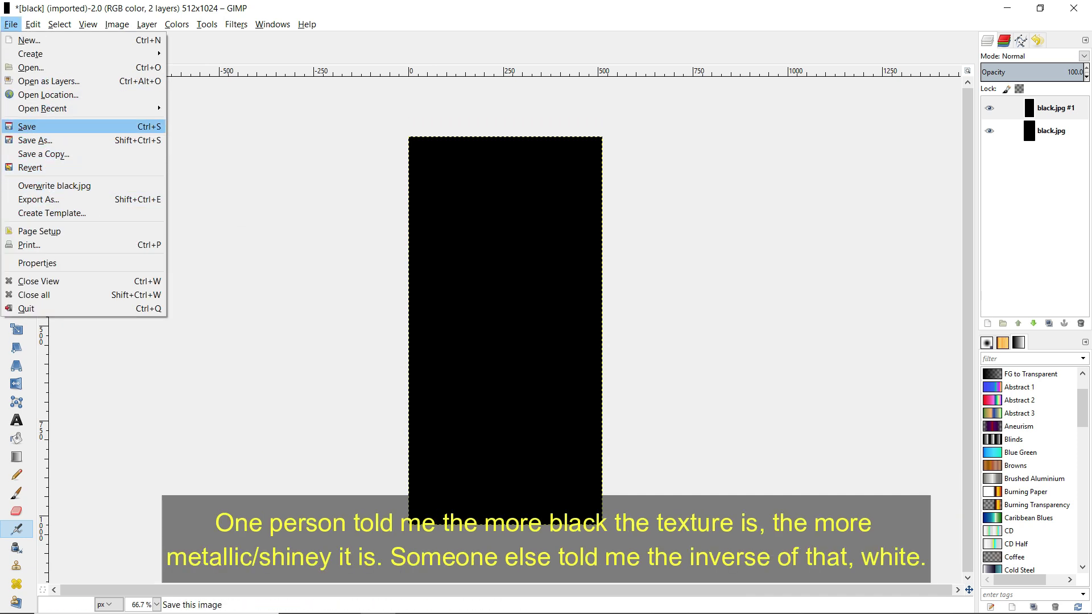
pyautogui.click(48, 80)
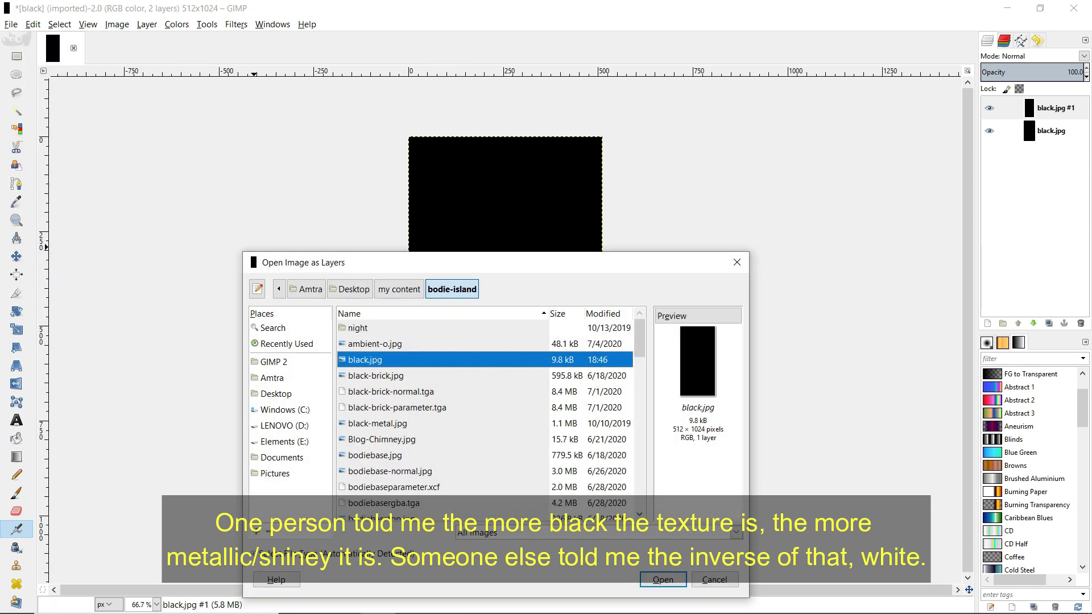
pyautogui.scroll(-1, 489, 418)
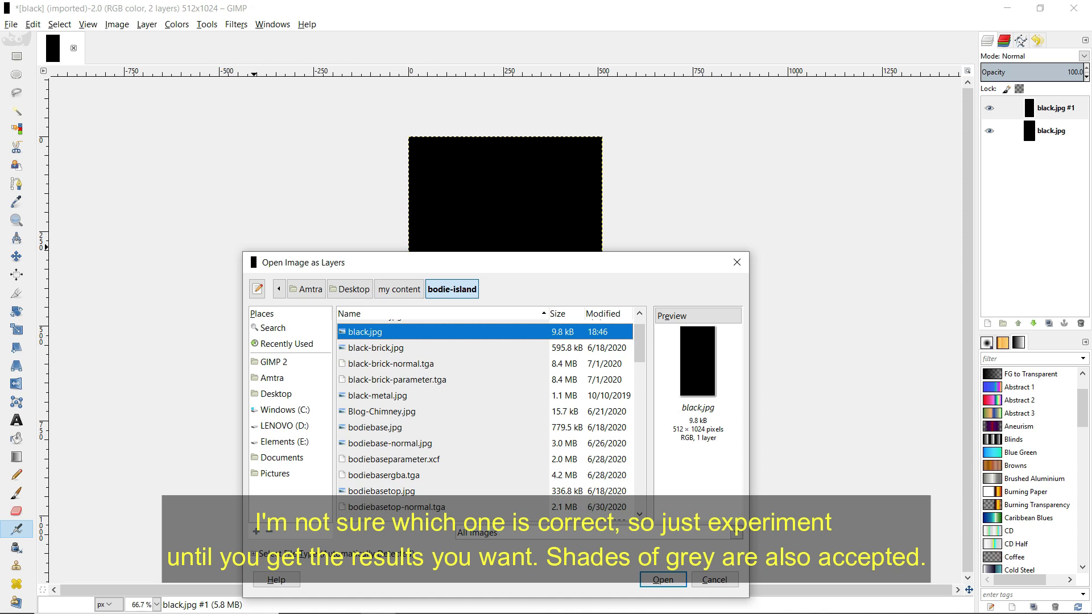
pyautogui.scroll(-2, 489, 418)
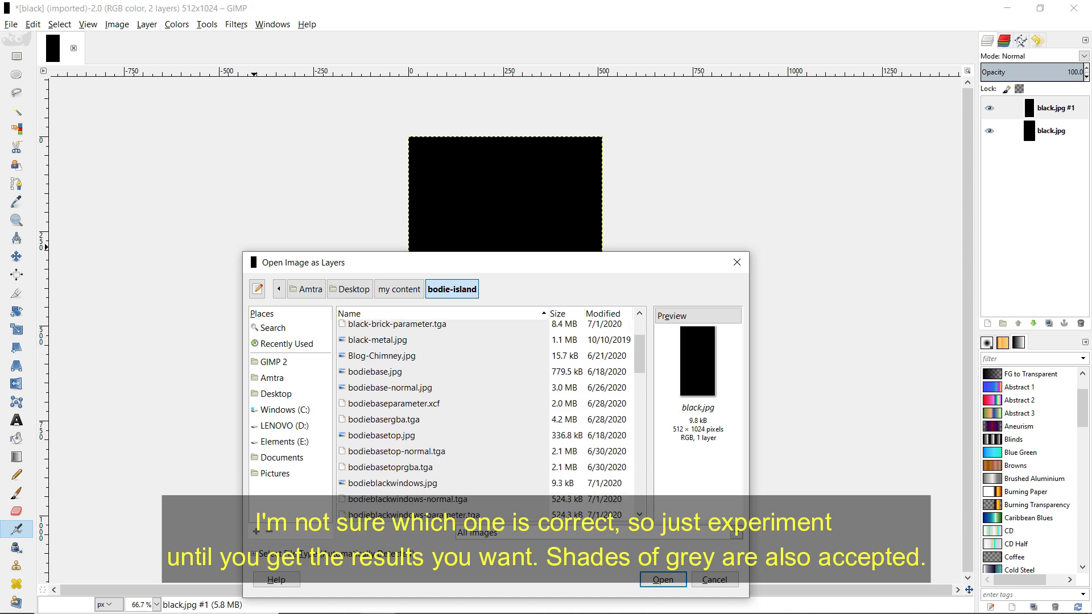
pyautogui.scroll(3, 489, 418)
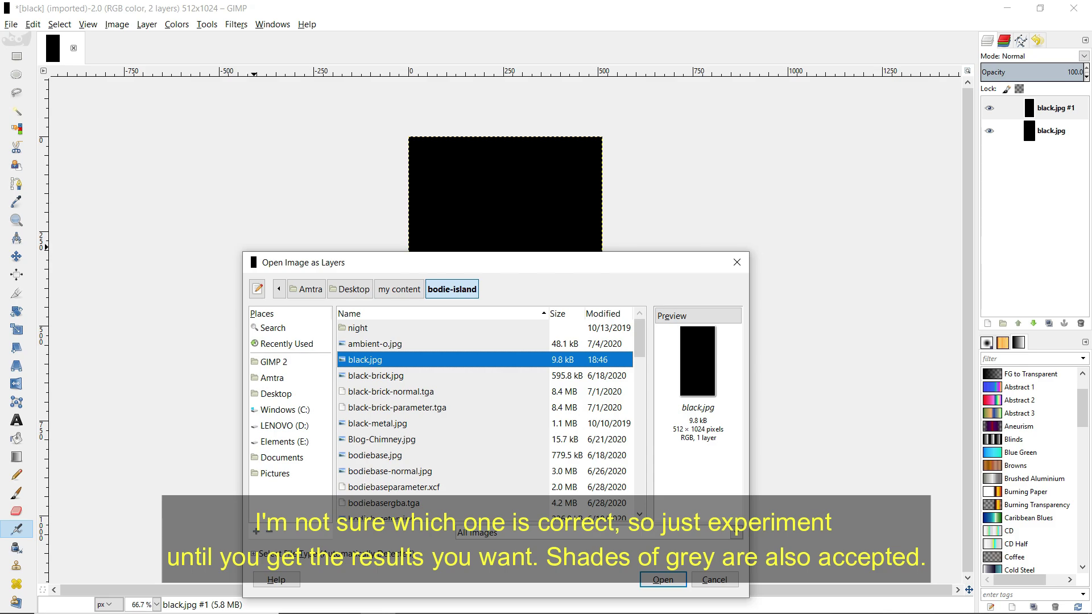
pyautogui.click(374, 343)
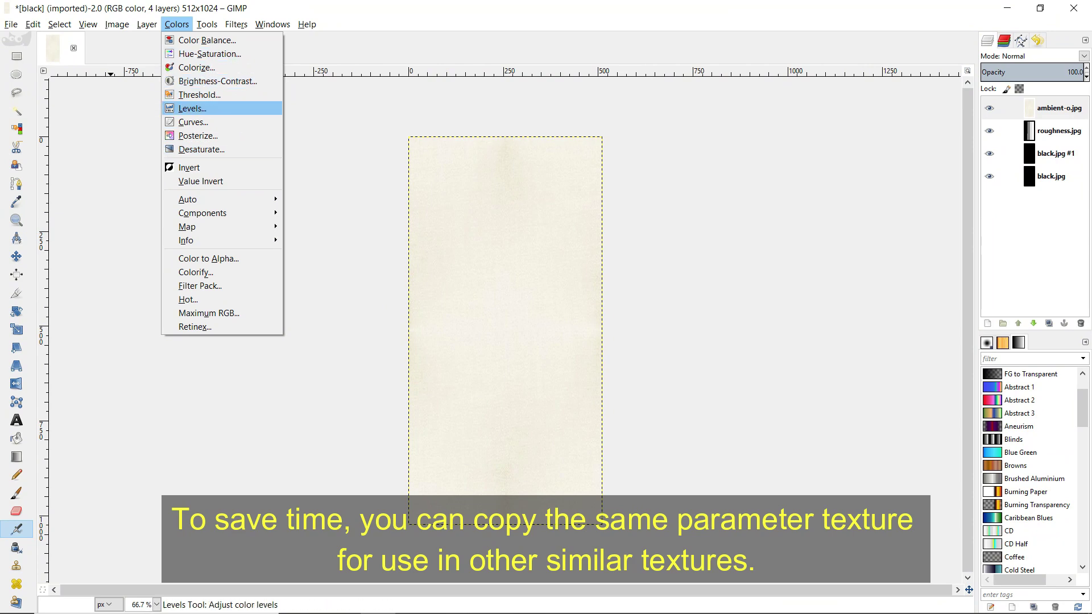
# Step: Convert the four-layer image to grayscale mode
pyautogui.moveTo(188, 199)
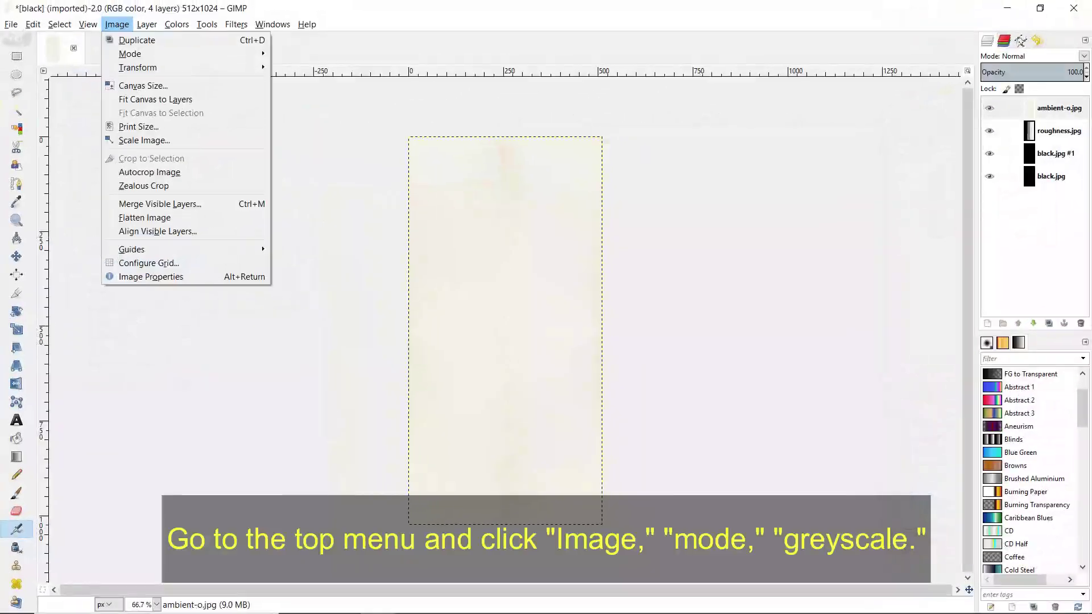
pyautogui.moveTo(250, 53)
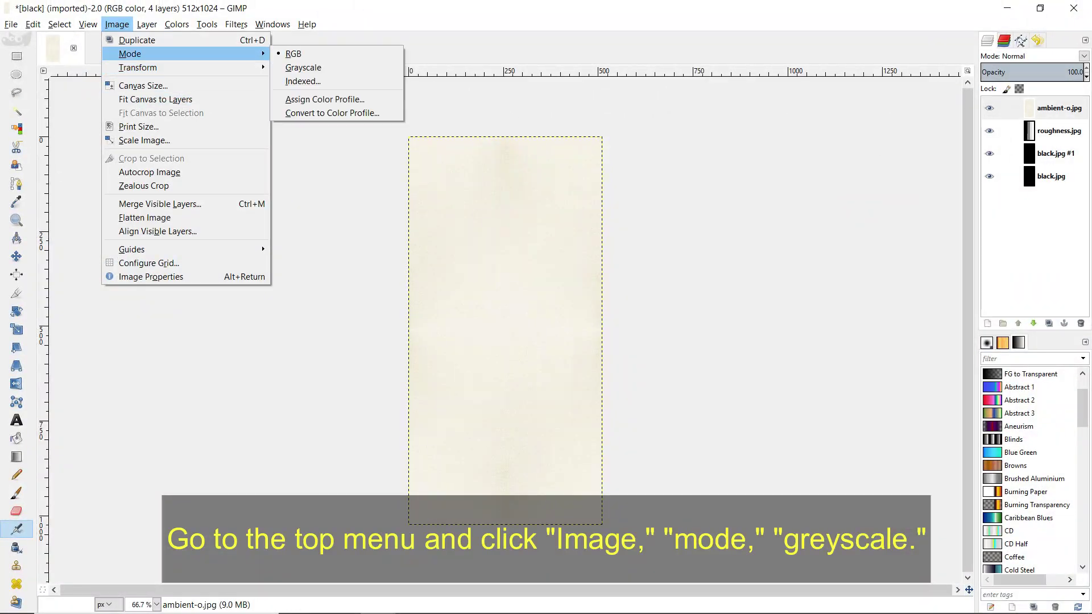
pyautogui.click(303, 67)
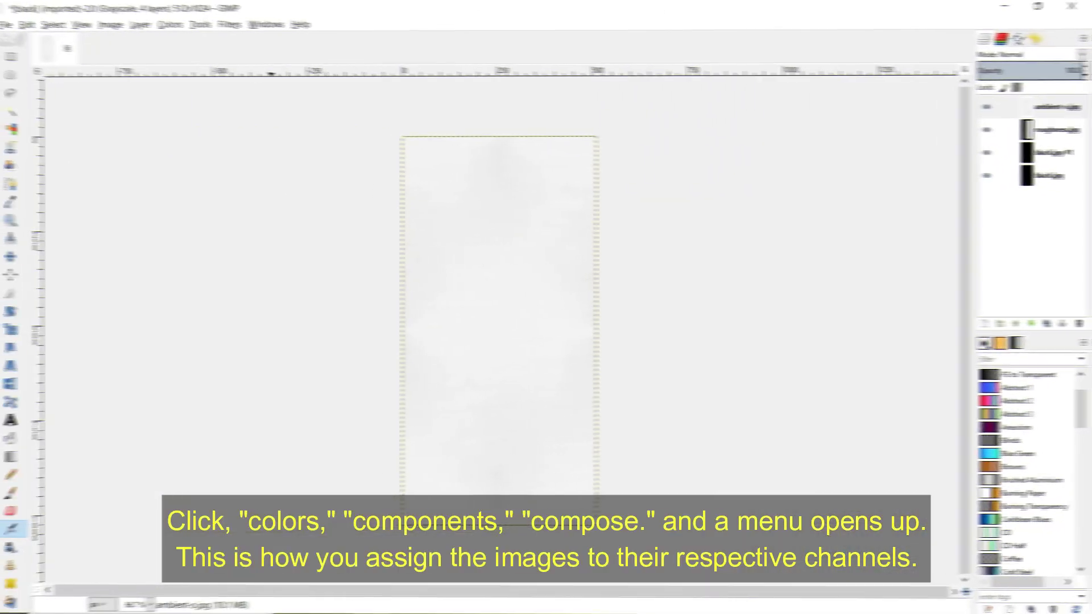
# Step: Start composing the layers into channels with the RGBA color model, and widen the Compose dialog to show the full layer names
pyautogui.click(176, 24)
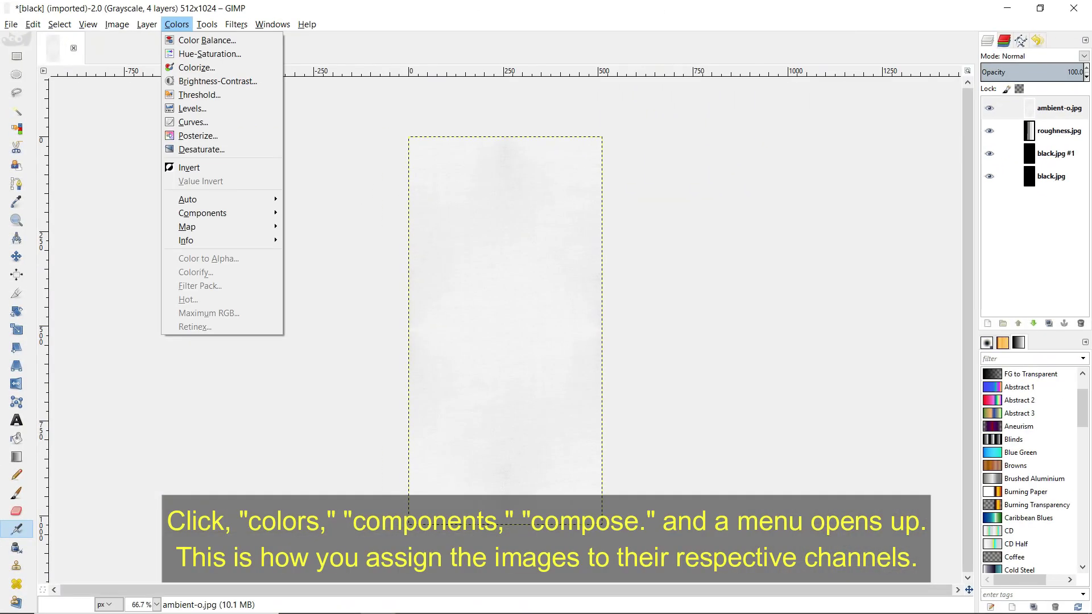
pyautogui.moveTo(187, 226)
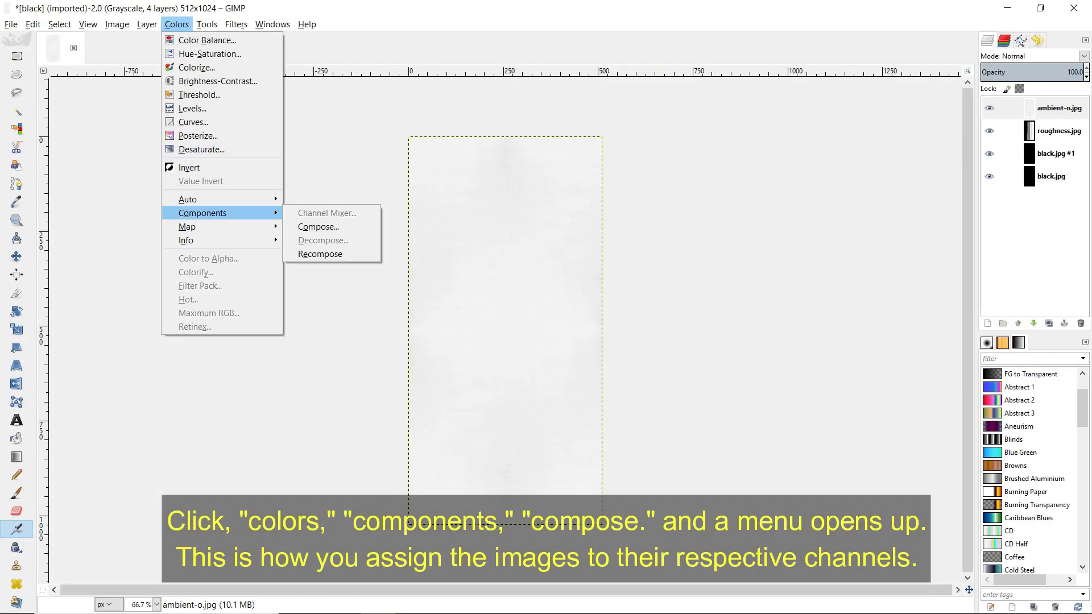
pyautogui.click(344, 226)
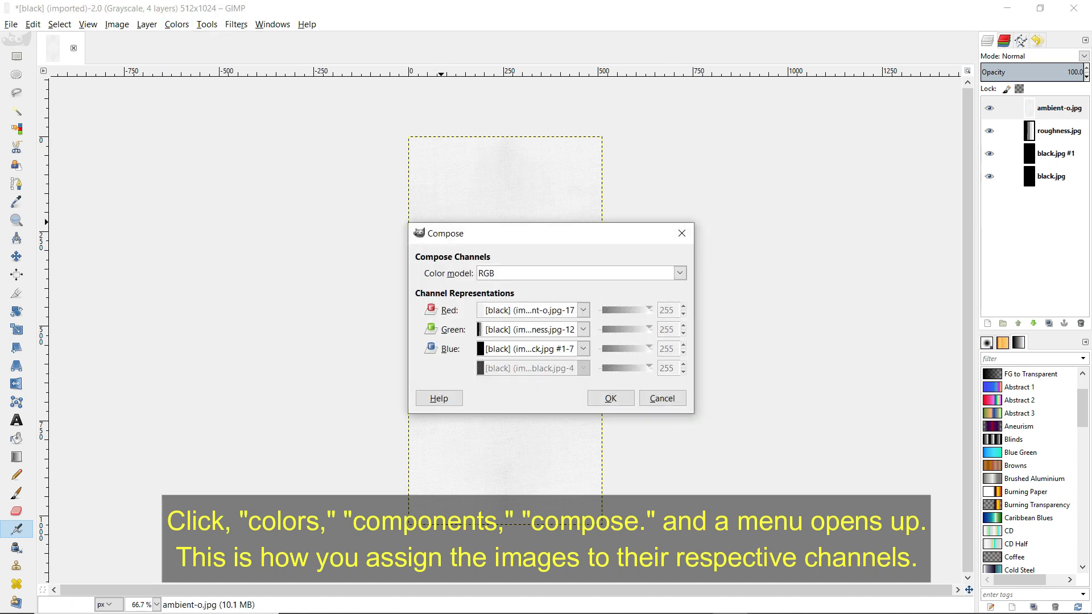
pyautogui.click(679, 273)
pyautogui.click(490, 305)
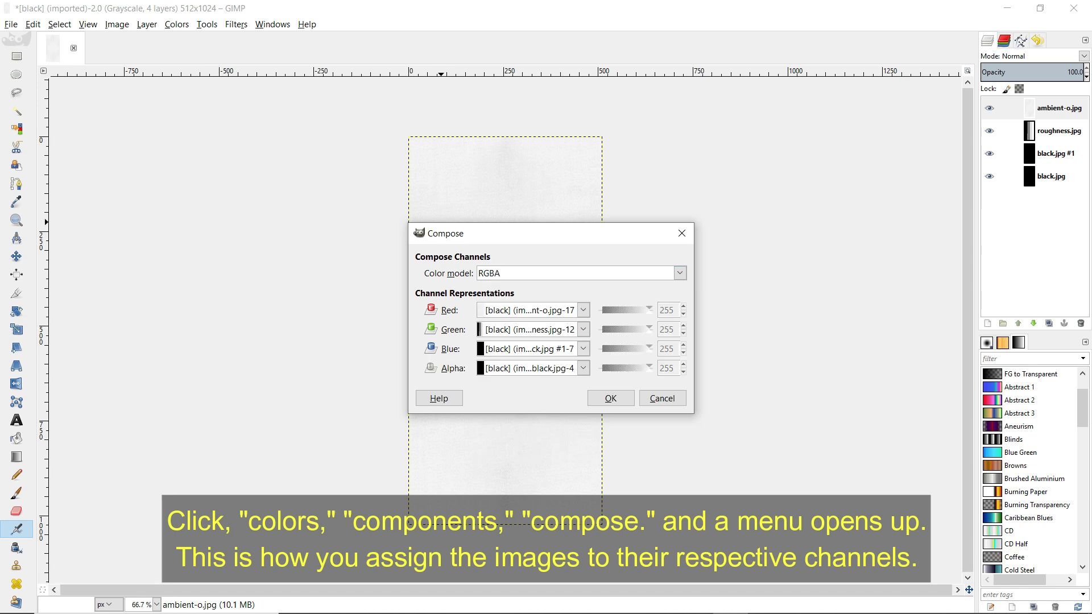
pyautogui.moveTo(624, 232); pyautogui.dragTo(677, 146)
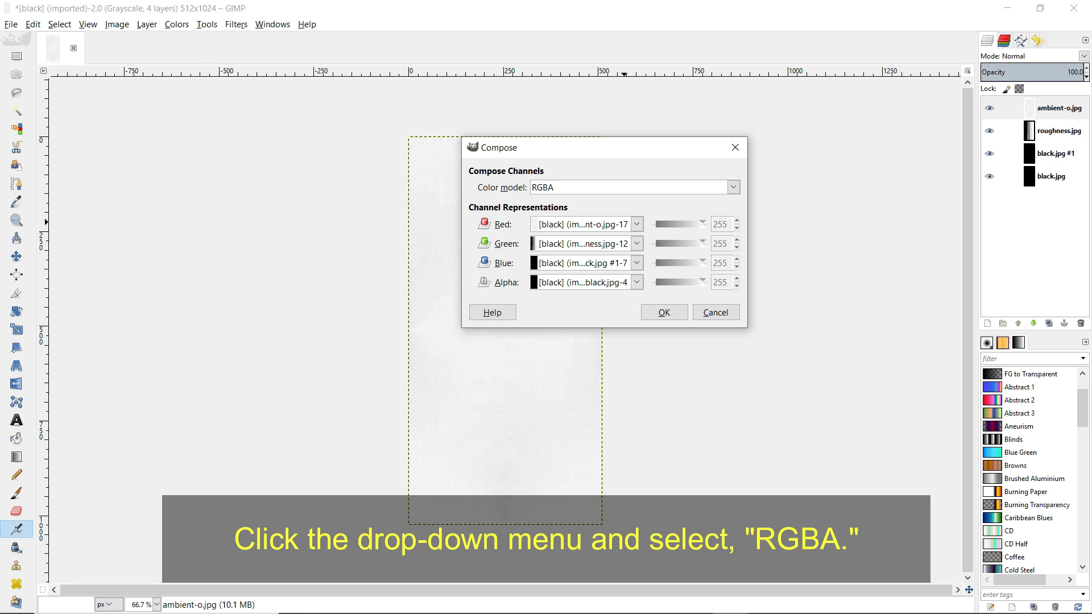
pyautogui.moveTo(747, 232); pyautogui.dragTo(945, 232)
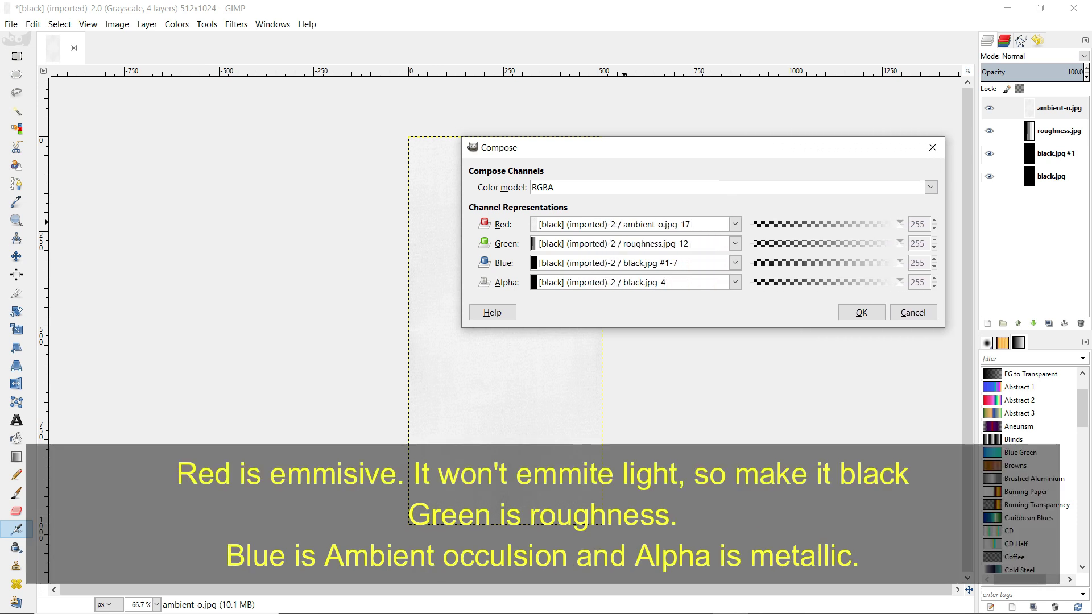
# Step: Assign black.jpg #1 to red, roughness.jpg to green, ambient-o.jpg to blue and black.jpg to alpha, and compose the image
pyautogui.click(735, 224)
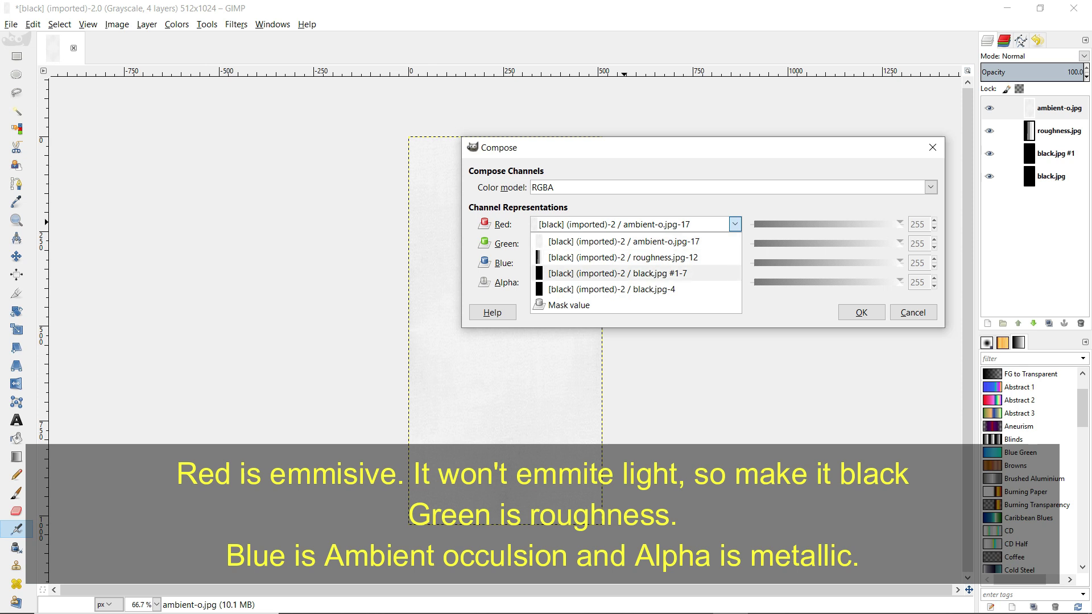
pyautogui.press('Return')
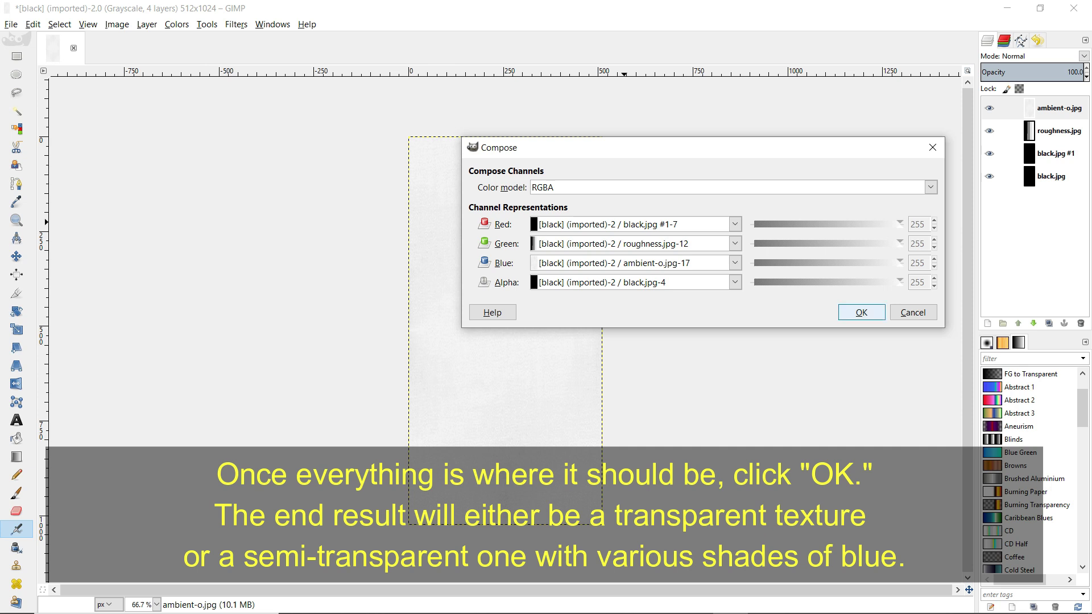
pyautogui.click(861, 312)
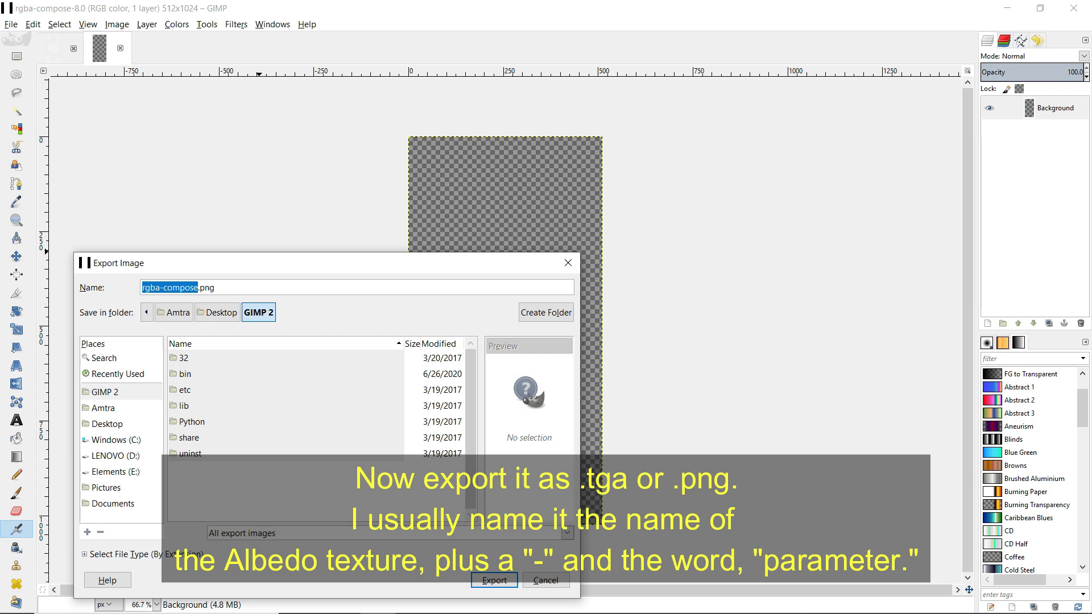
# Step: Export the composed image as bodielense-parameter.tga into the bodie-island folder inside my content on the Desktop
pyautogui.click(115, 471)
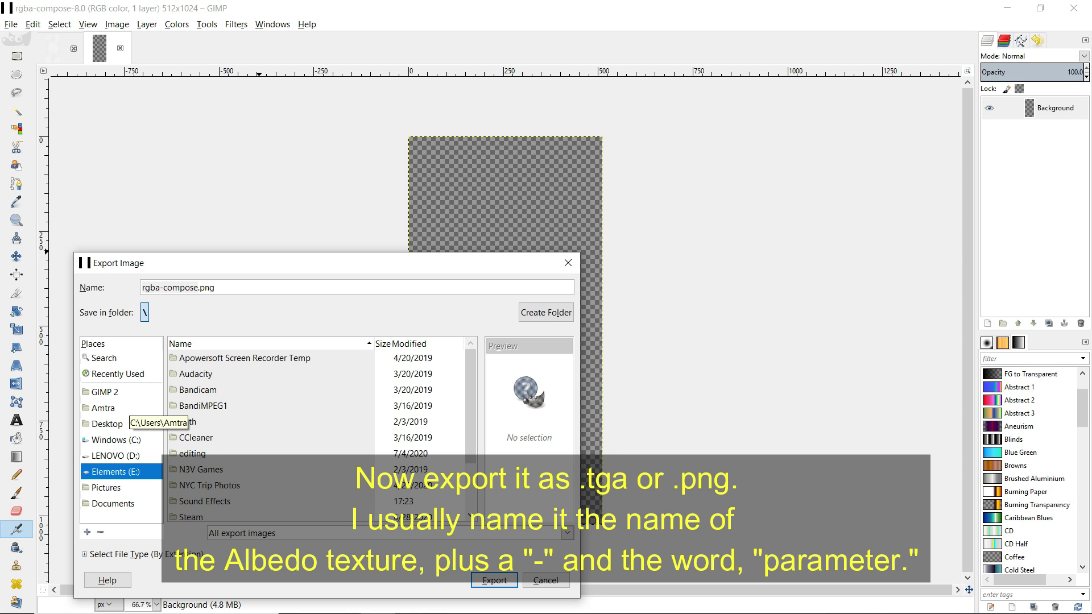
pyautogui.click(103, 408)
pyautogui.click(107, 423)
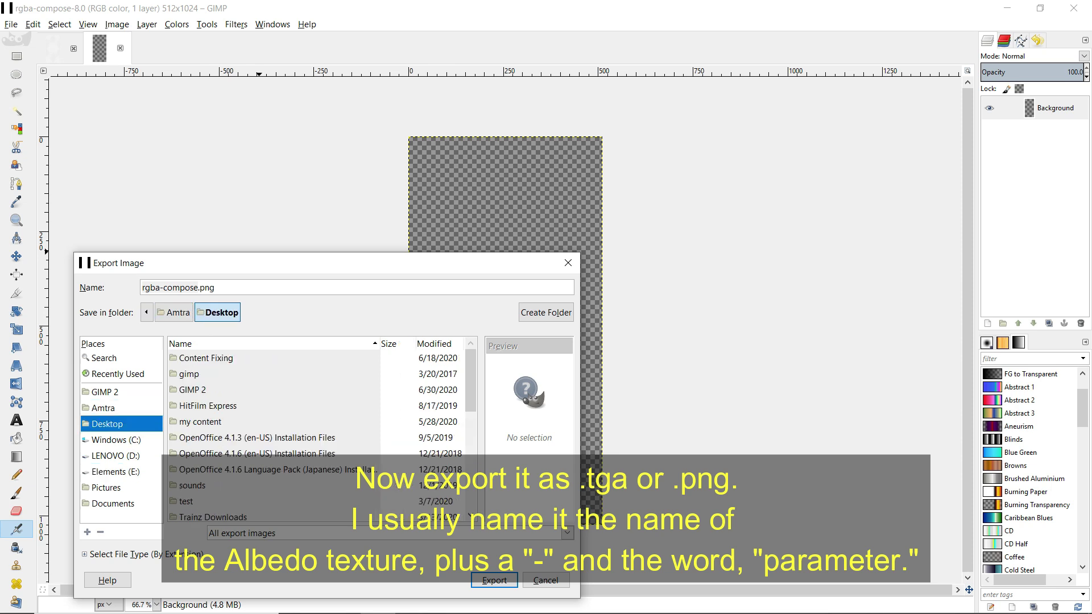
pyautogui.doubleClick(200, 421)
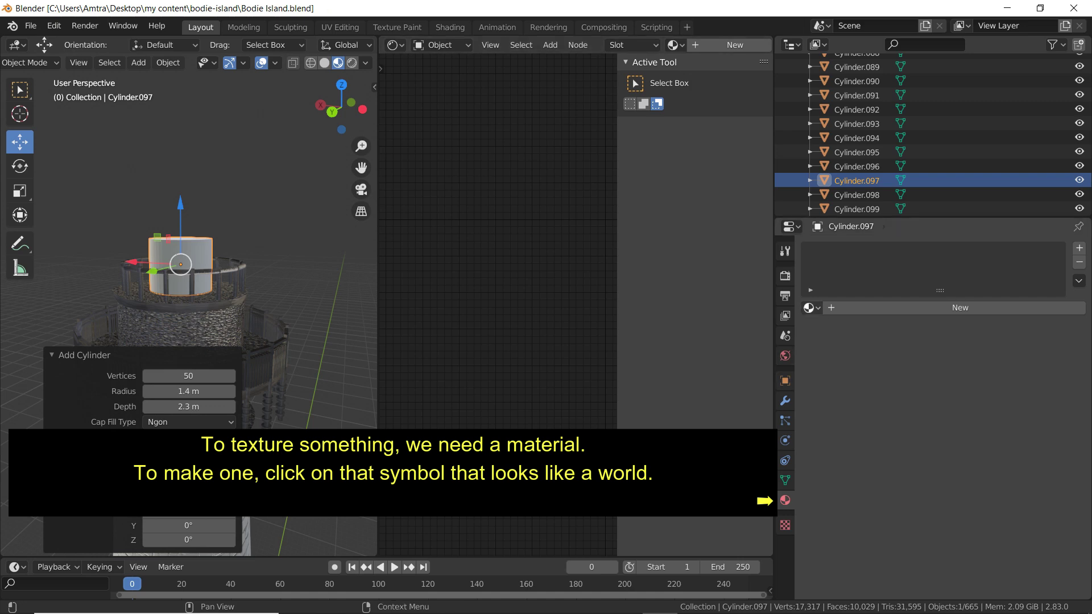
# Step: Switch to Blender and create a new material named bodielens.m.glss on the selected lens cylinder
pyautogui.click(812, 307)
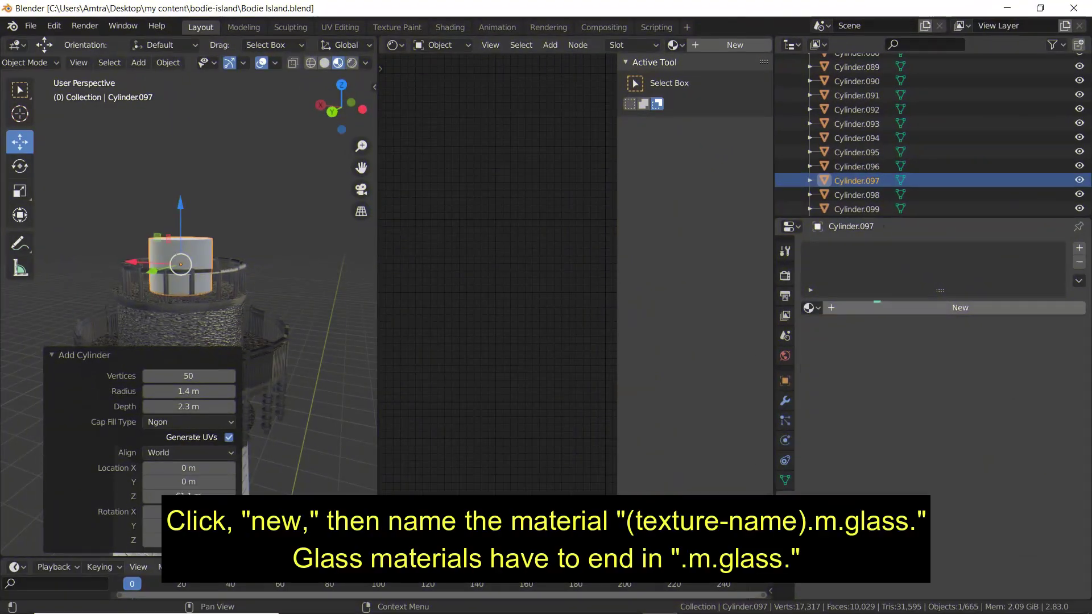
pyautogui.click(960, 307)
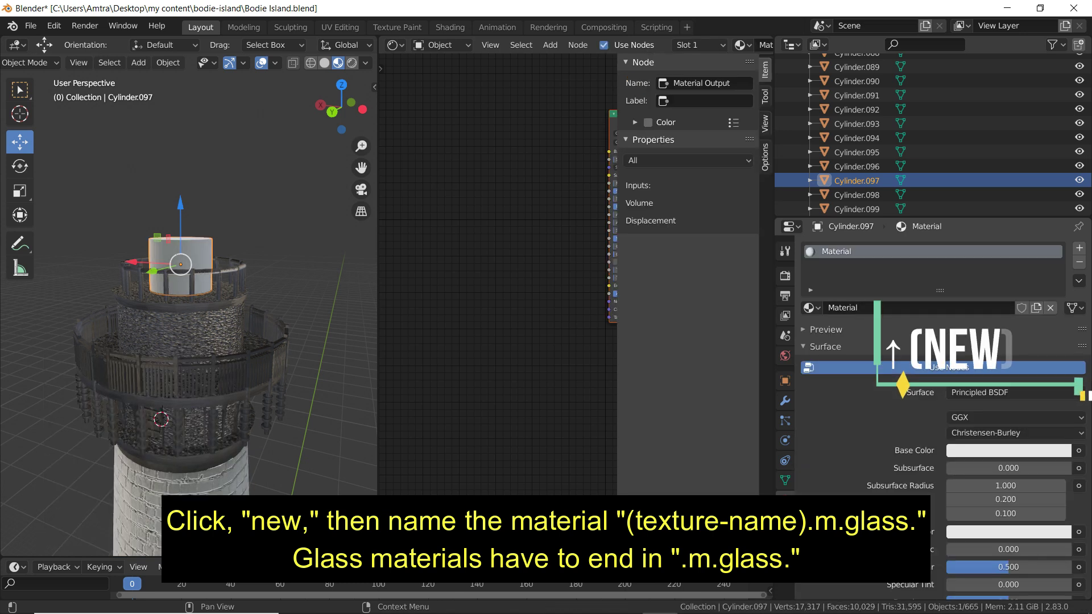
pyautogui.click(842, 308)
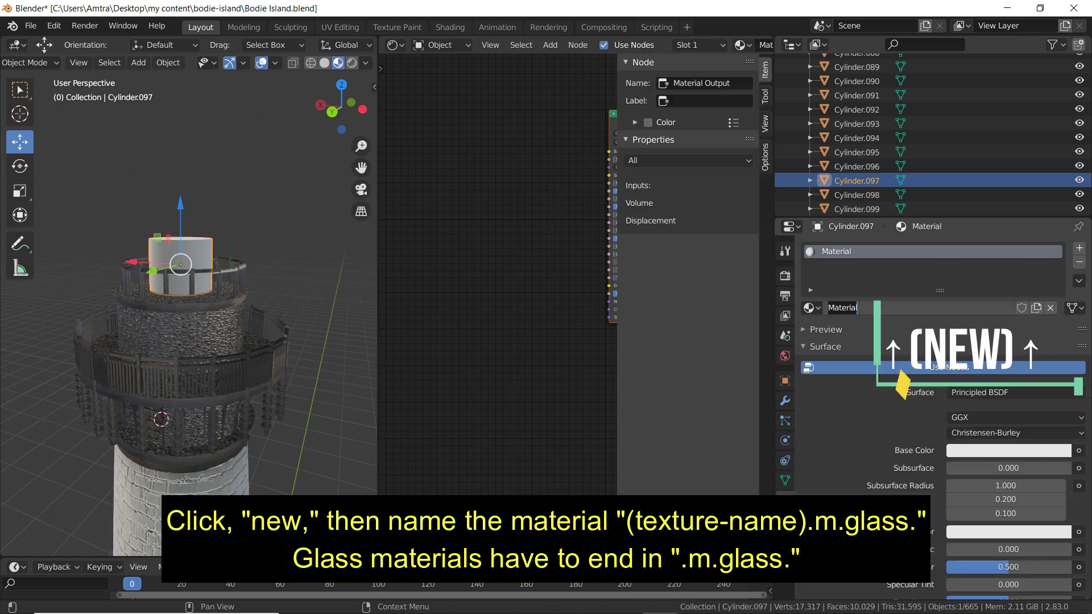
pyautogui.write('bodie')
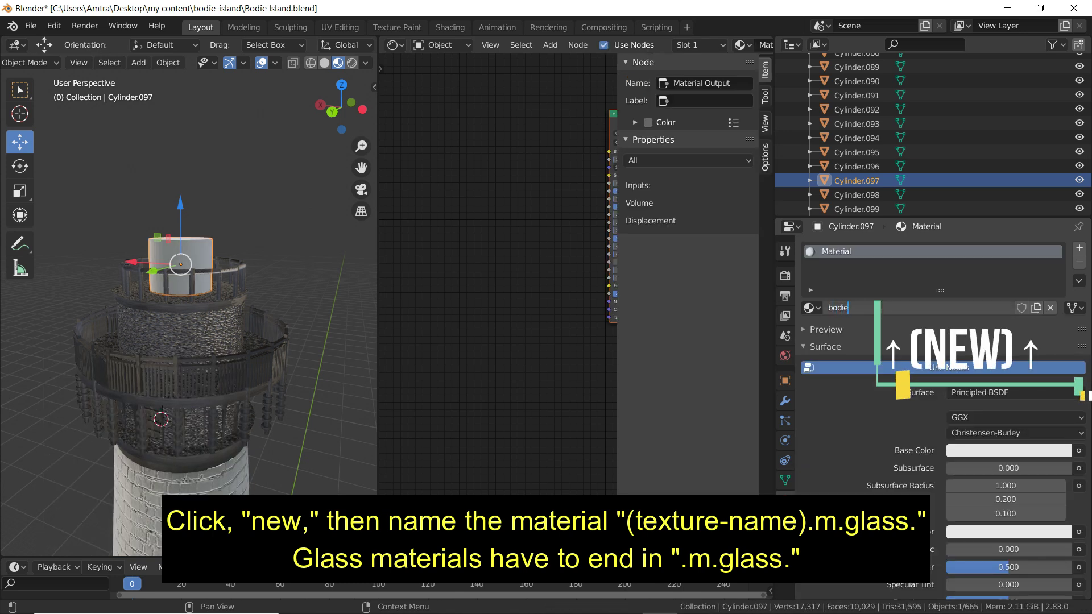
pyautogui.write('lens.m.glss')
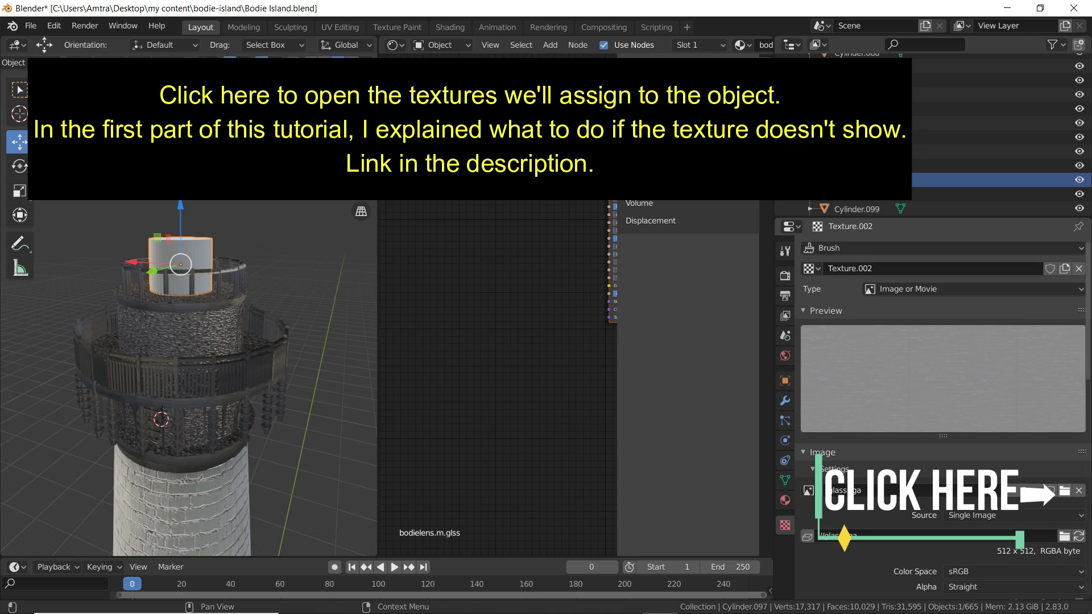
# Step: Load bodielense.jpg from the bodie-island folder as the image of the current texture
pyautogui.click(1064, 490)
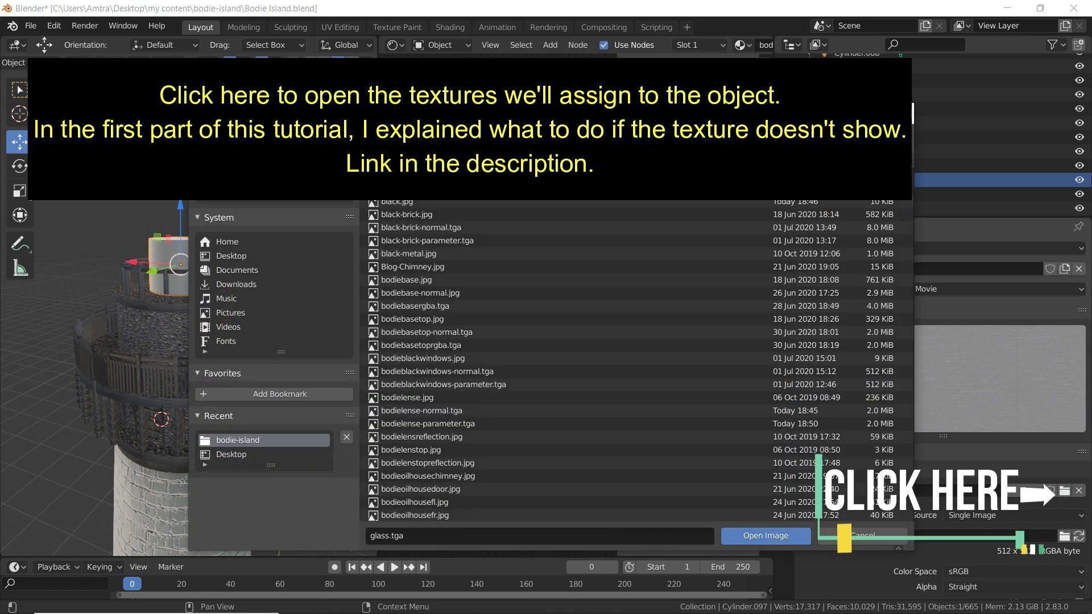
pyautogui.scroll(-2, 636, 333)
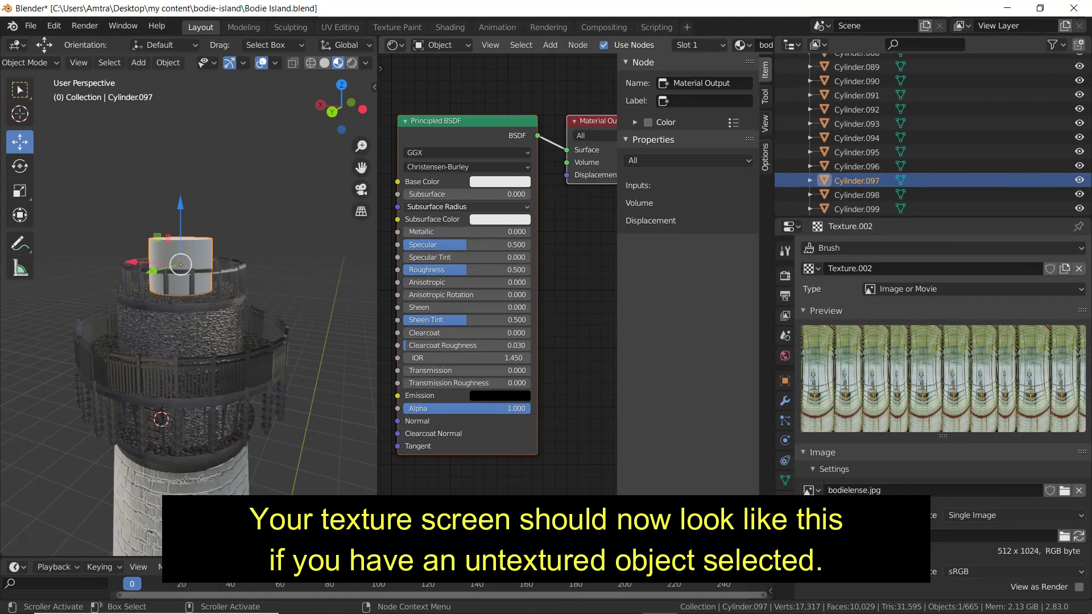
# Step: Add an Image Texture node to the bodielens.m.glss material and place it beside the Principled BSDF node
pyautogui.moveTo(469, 193); pyautogui.dragTo(534, 226, button='middle')
pyautogui.scroll(2, 498, 307)
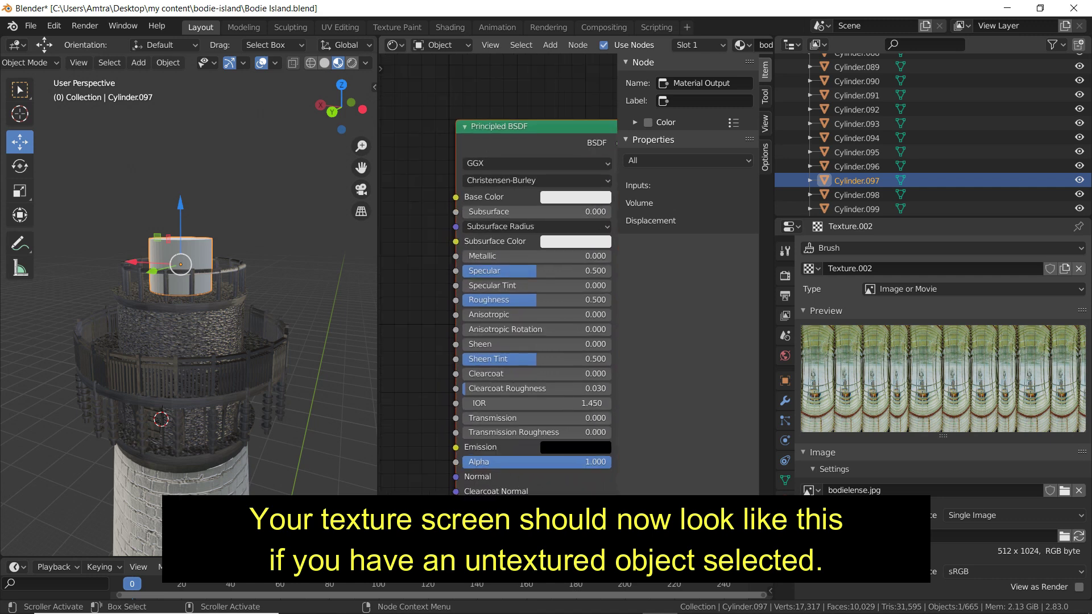
pyautogui.scroll(-2, 502, 324)
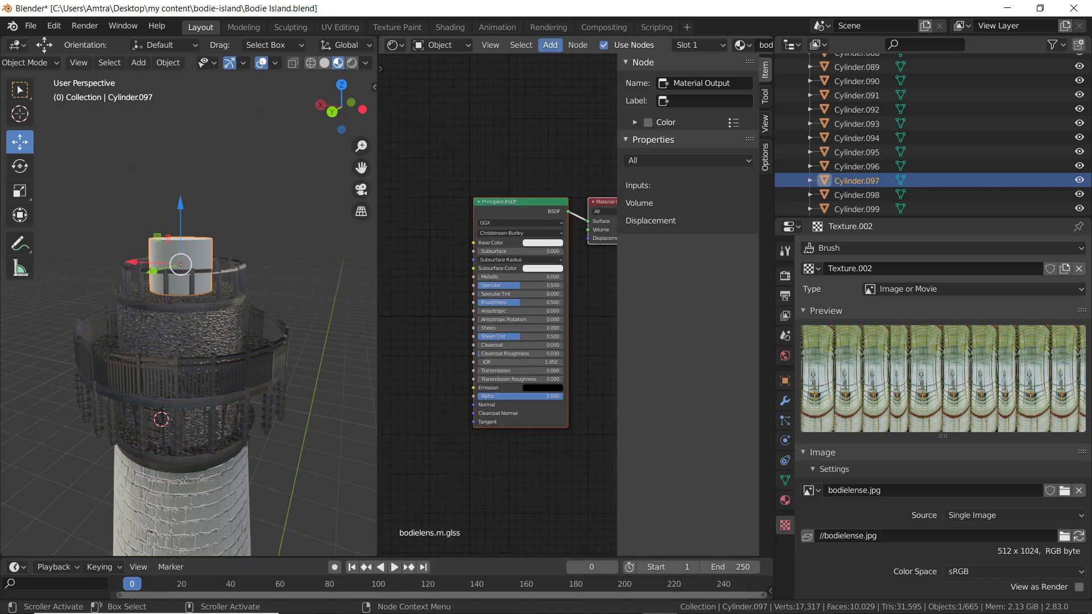
pyautogui.click(550, 45)
pyautogui.moveTo(574, 125)
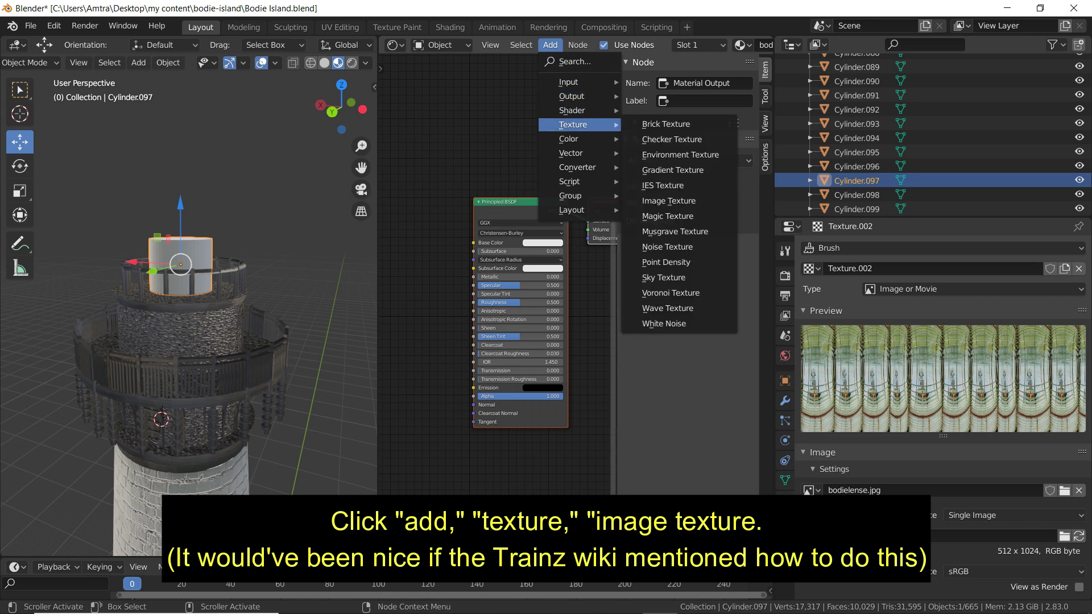
pyautogui.click(669, 201)
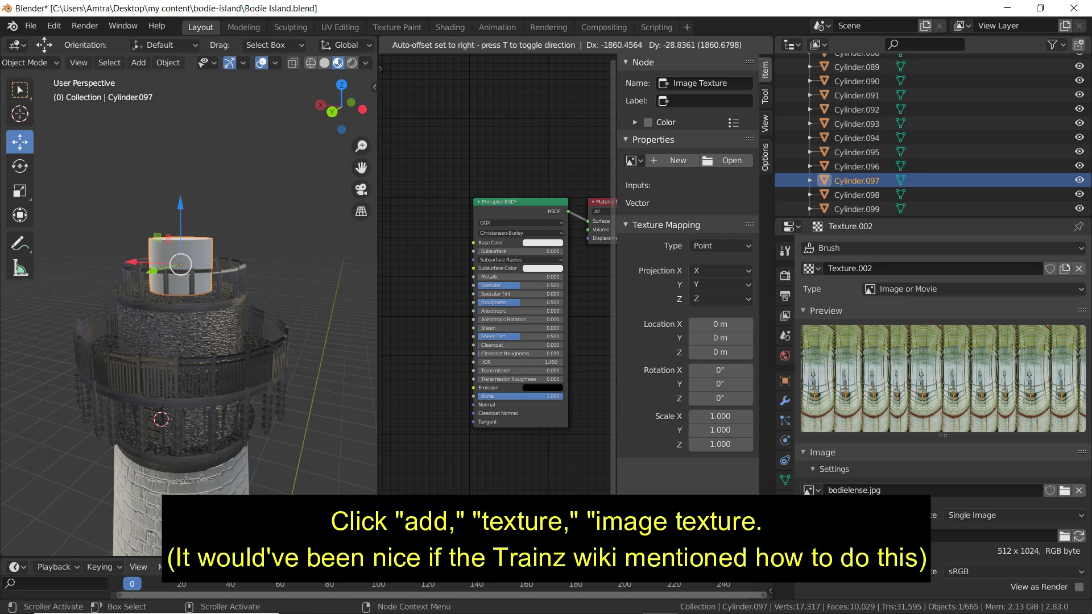
pyautogui.press('x')
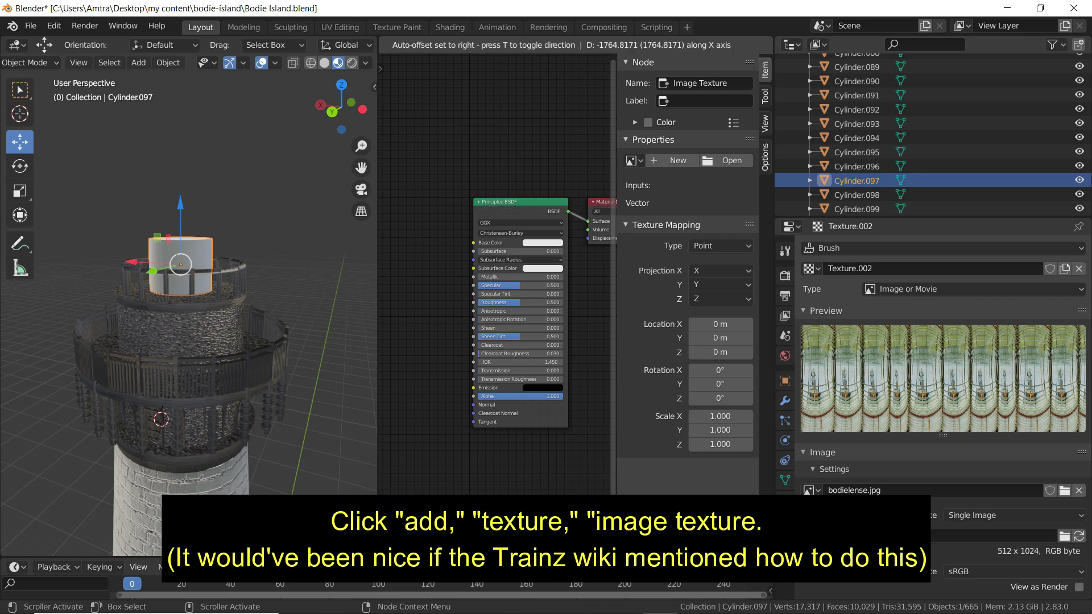
pyautogui.press('Return')
pyautogui.scroll(-4, 593, 297)
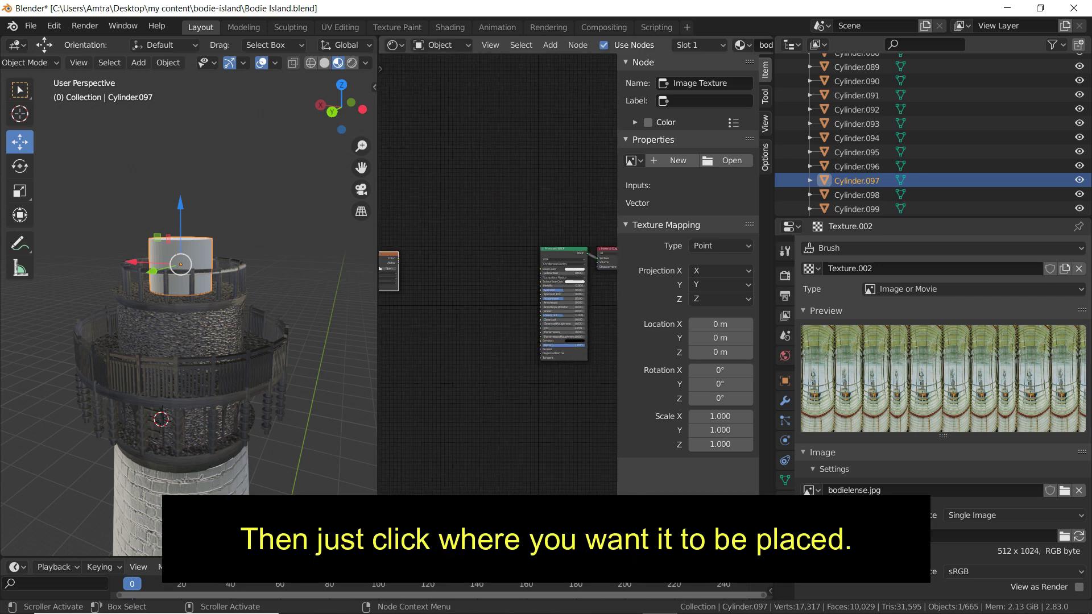
pyautogui.scroll(-2, 485, 304)
pyautogui.press('g')
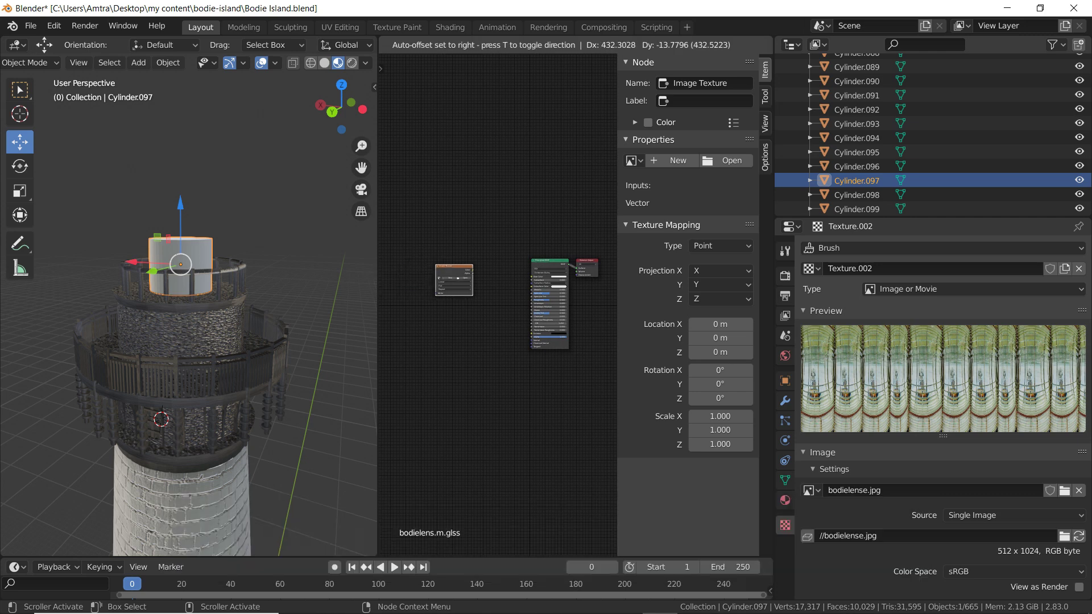
pyautogui.click(507, 266)
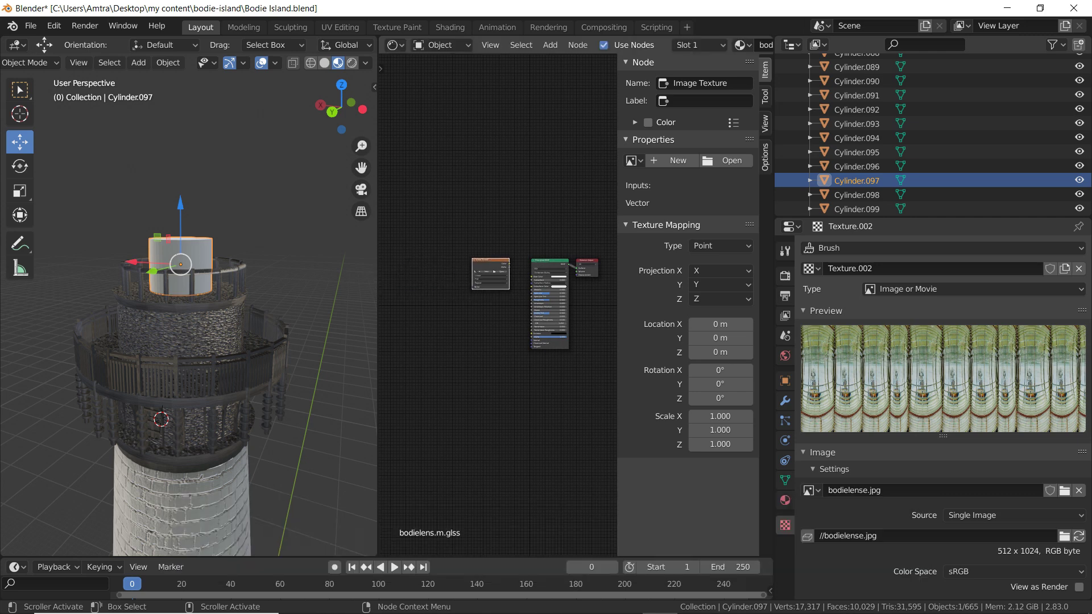
# Step: Load bodielense.jpg from the bodie-island folder into the new Image Texture node
pyautogui.scroll(7, 497, 306)
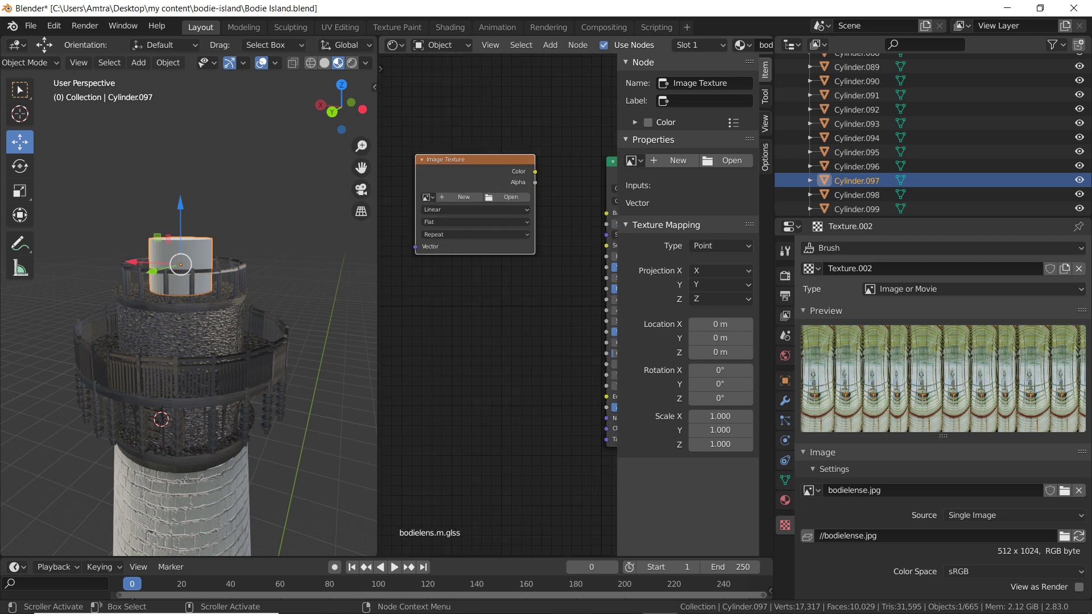
pyautogui.scroll(1, 497, 305)
pyautogui.moveTo(497, 239); pyautogui.dragTo(452, 340, button='middle')
pyautogui.click(464, 258)
pyautogui.scroll(-5, 421, 375)
pyautogui.scroll(-6, 421, 375)
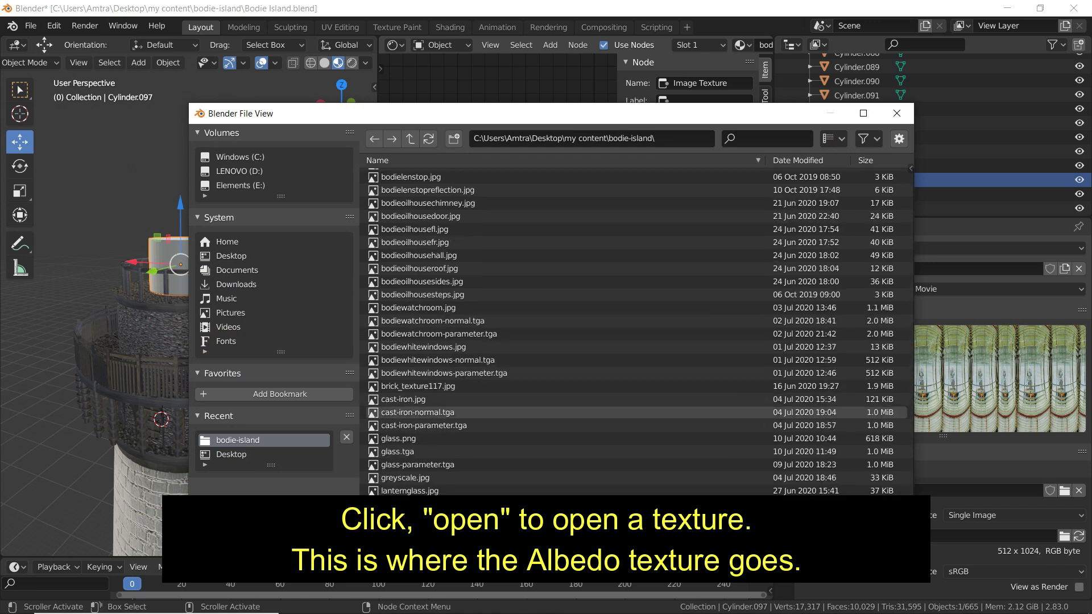
pyautogui.scroll(-3, 635, 412)
pyautogui.scroll(2, 636, 302)
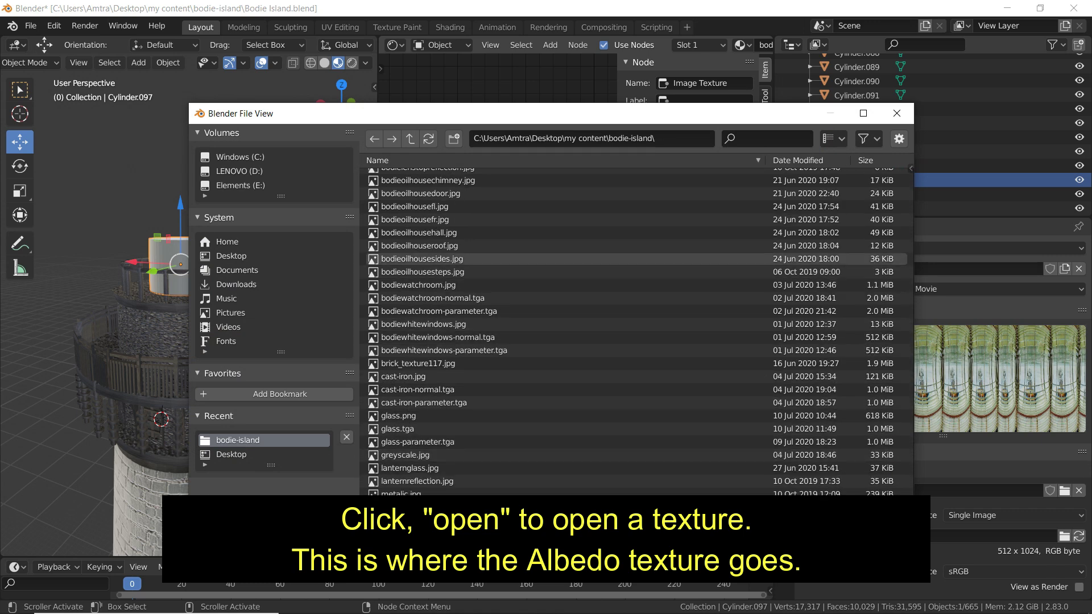
pyautogui.scroll(3, 421, 246)
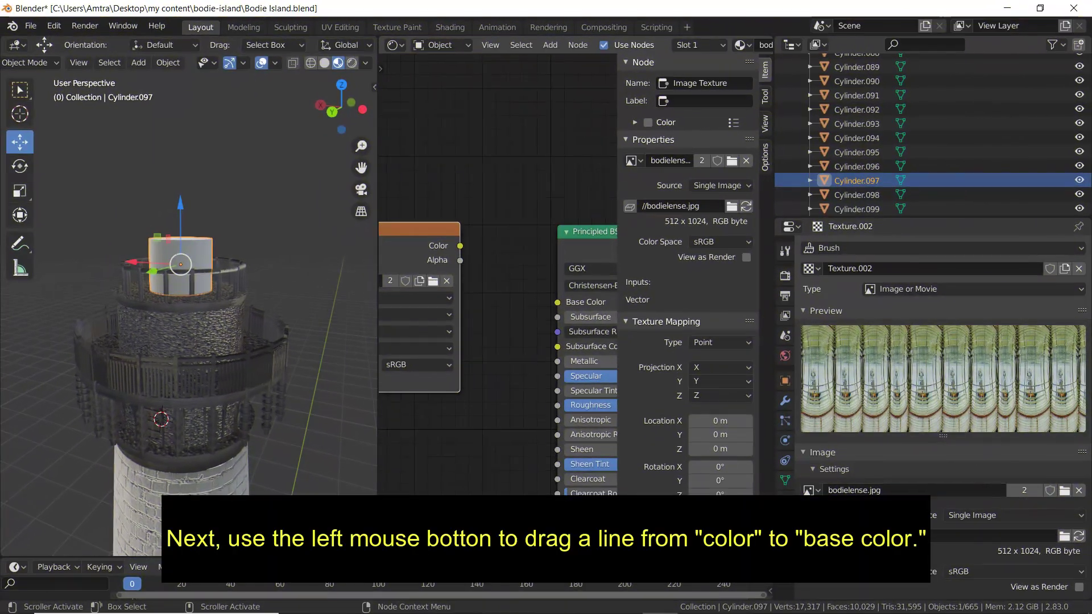
# Step: Connect the bodielense.jpg node's Color output to the Principled BSDF's Base Color and inspect the lens cylinder
pyautogui.moveTo(460, 245); pyautogui.dragTo(481, 257)
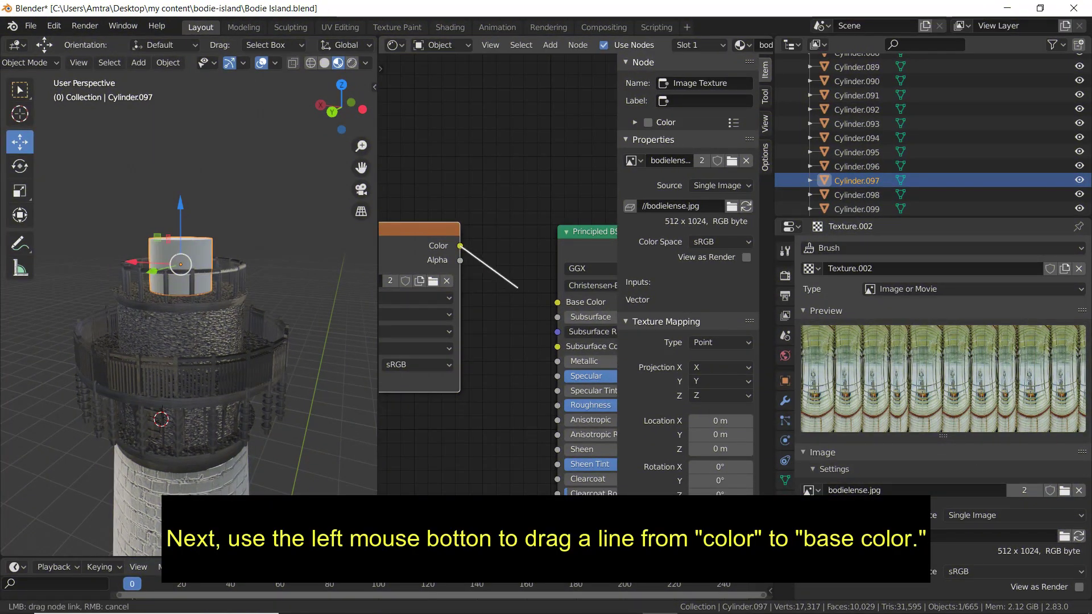
pyautogui.moveTo(521, 288); pyautogui.dragTo(558, 302)
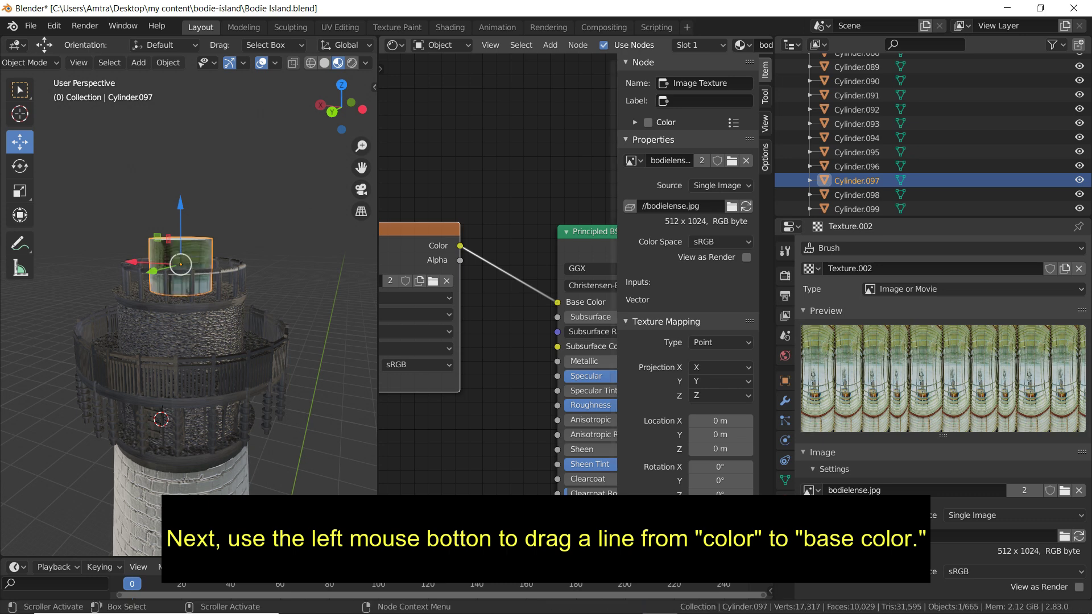
pyautogui.scroll(2, 188, 305)
pyautogui.moveTo(188, 306); pyautogui.dragTo(239, 325, button='middle')
pyautogui.scroll(-5, 188, 306)
pyautogui.moveTo(100, 312); pyautogui.dragTo(327, 309, button='middle')
pyautogui.scroll(5, 187, 307)
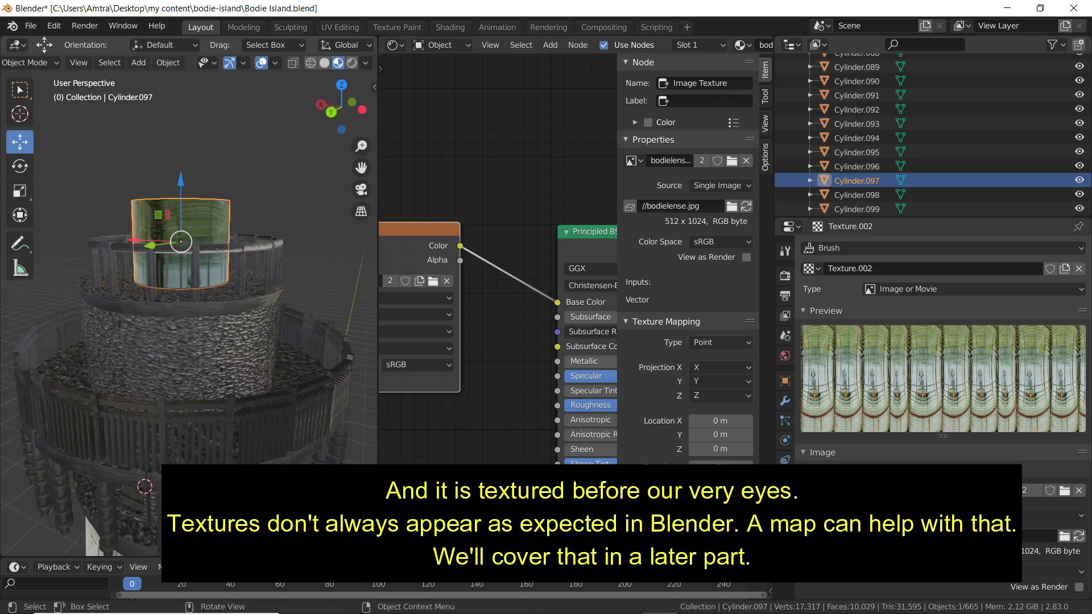
# Step: Add a second Image Texture node and place it below the bodielense.jpg node
pyautogui.scroll(-3, 568, 183)
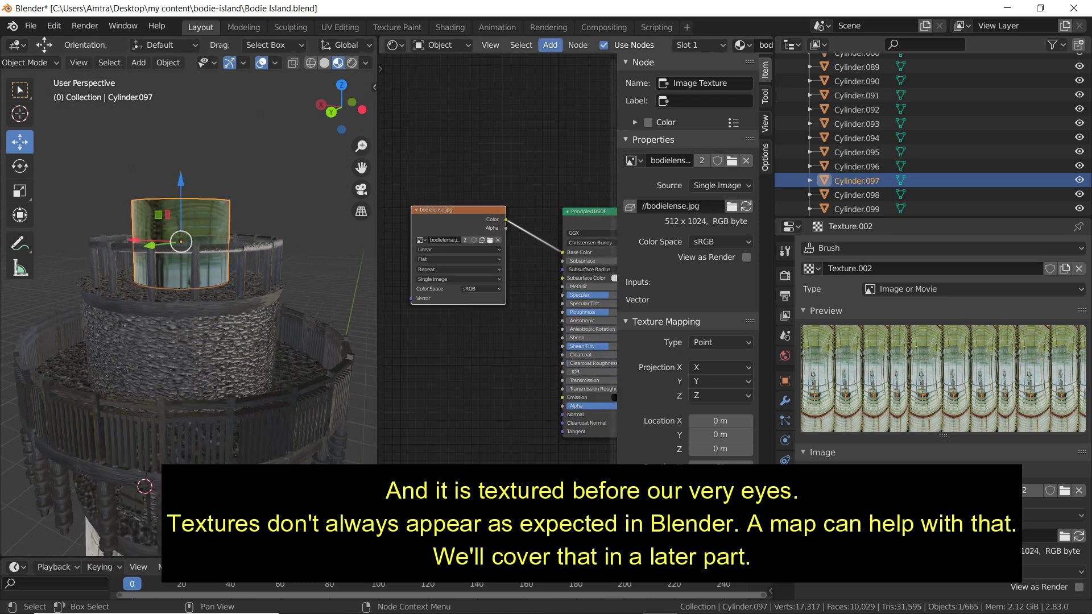
pyautogui.click(549, 44)
pyautogui.moveTo(573, 125)
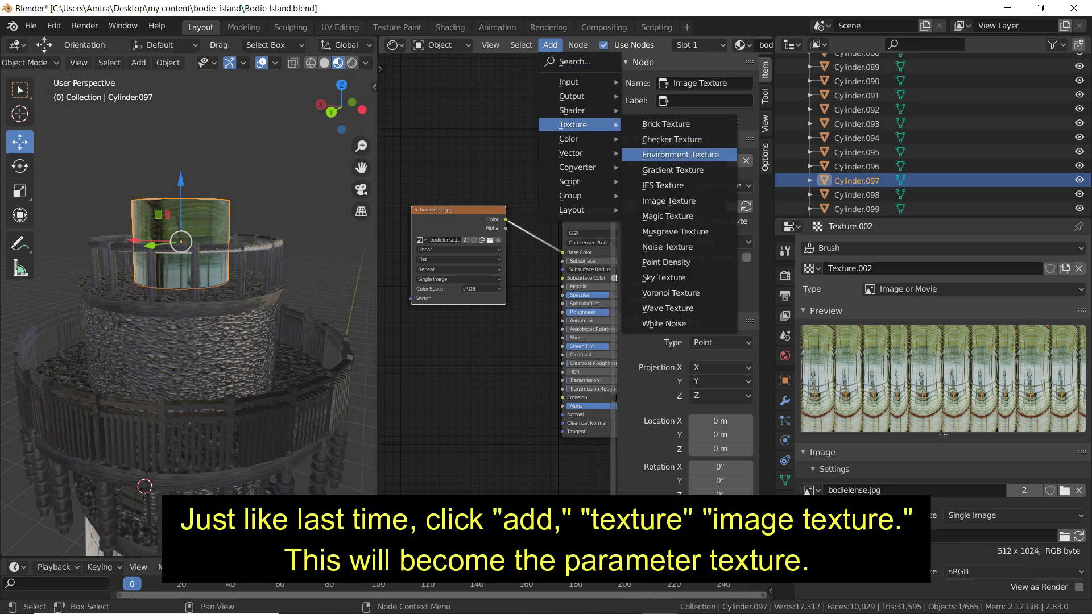
pyautogui.click(669, 201)
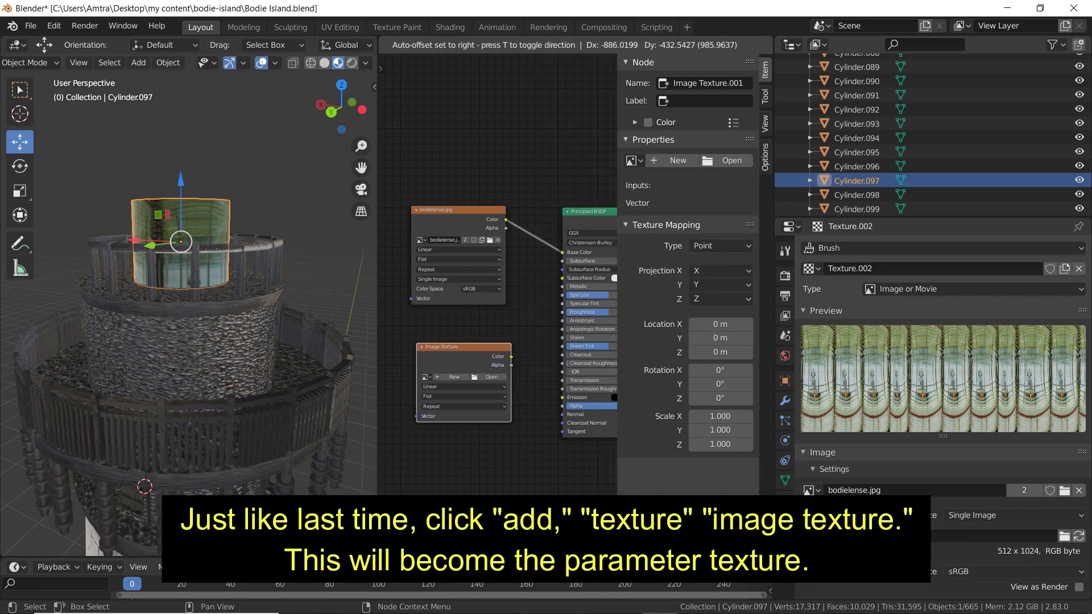
pyautogui.click(404, 330)
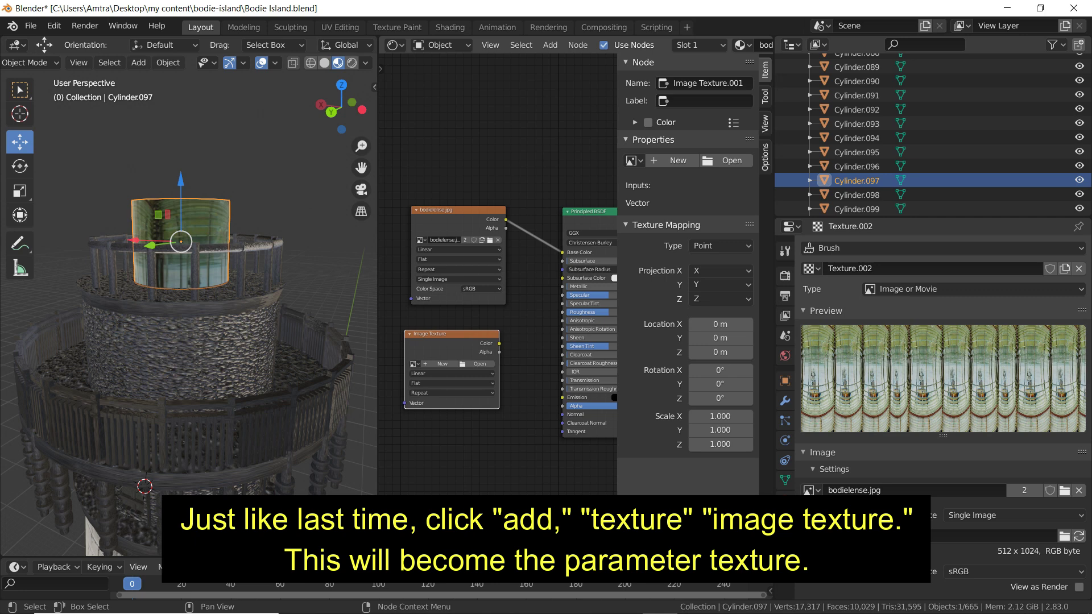
# Step: Load bodielense-parameter.tga into the second Image Texture node and connect its Alpha output to the Principled BSDF's Roughness
pyautogui.scroll(3, 426, 383)
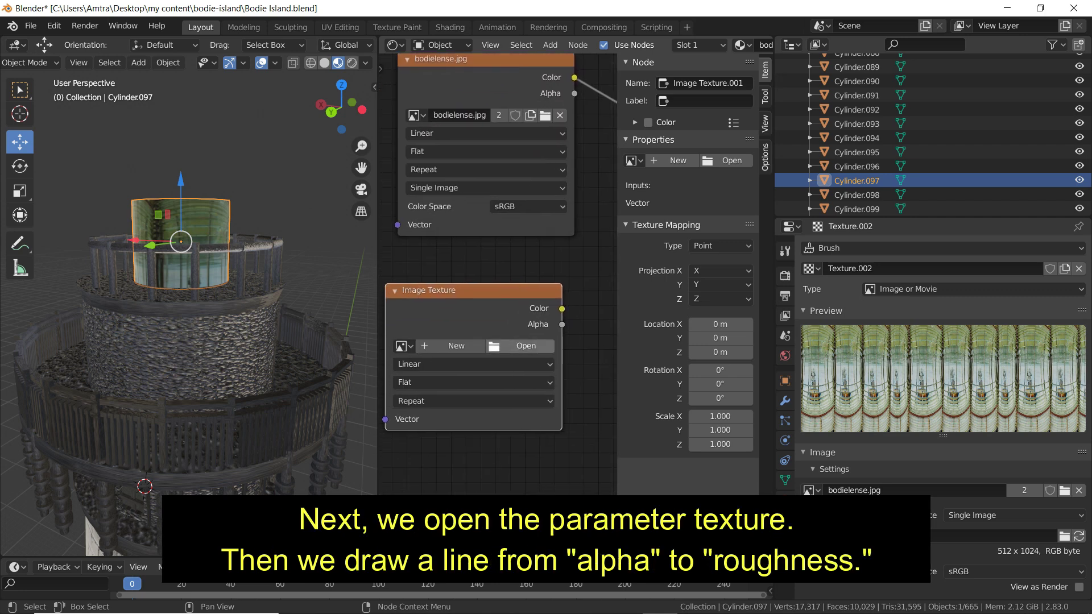
pyautogui.click(518, 346)
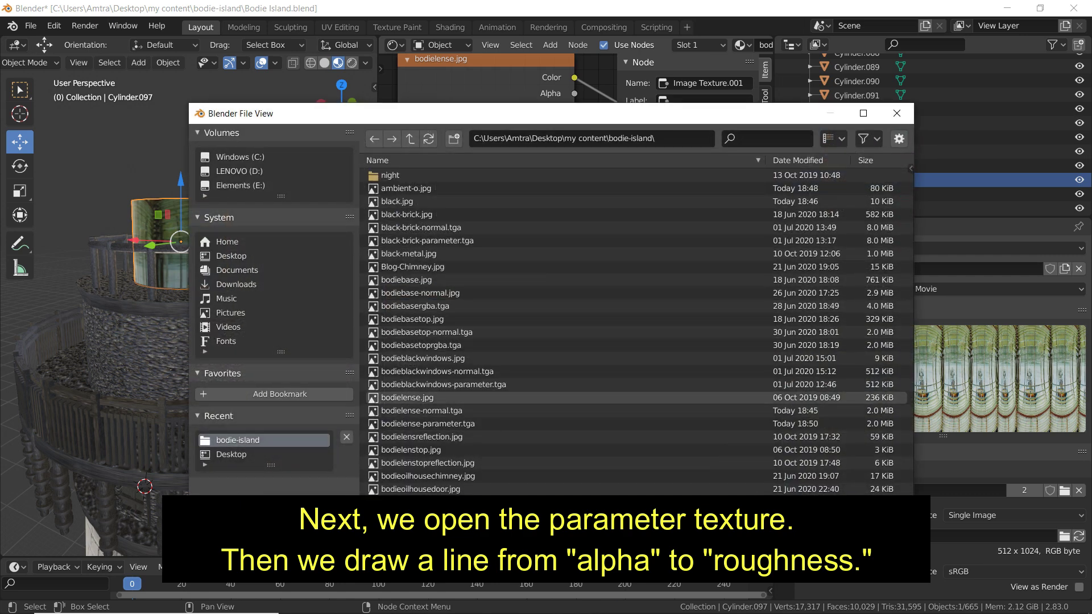
pyautogui.scroll(-1, 512, 436)
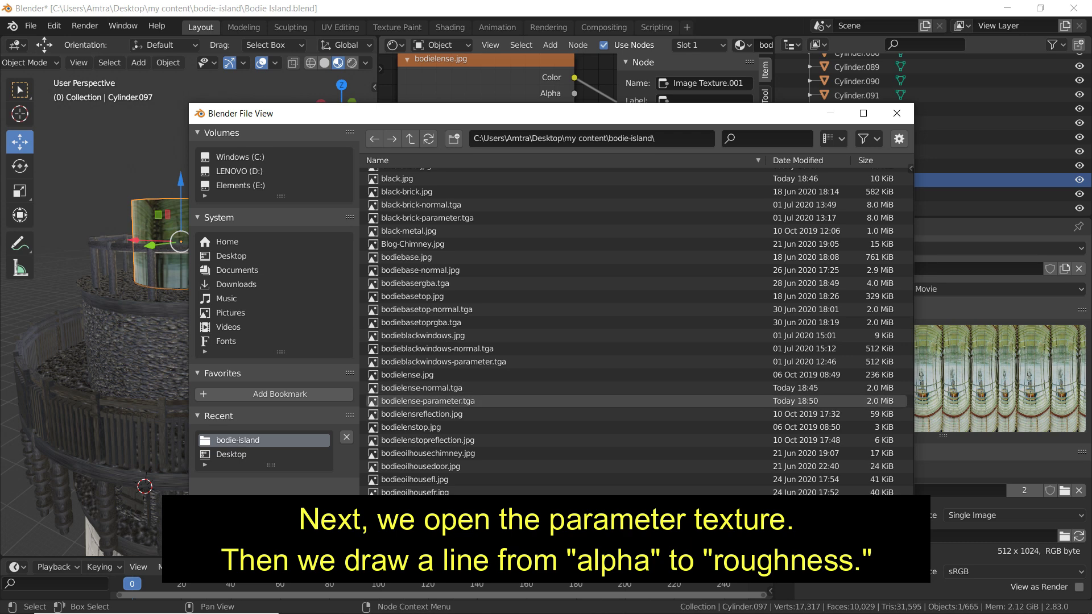
pyautogui.click(427, 400)
pyautogui.click(795, 533)
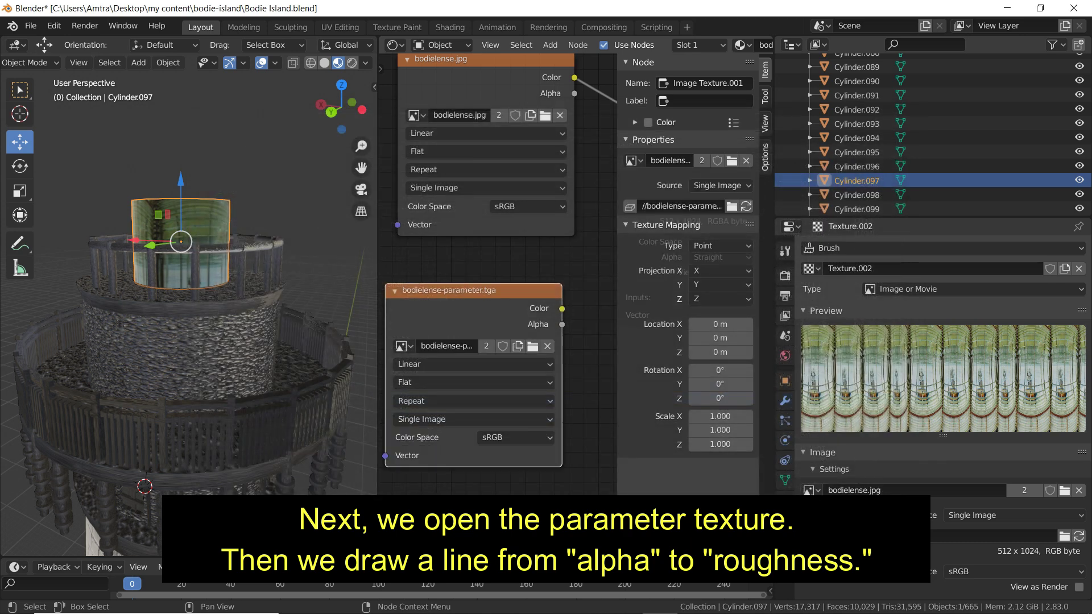
pyautogui.moveTo(586, 353); pyautogui.dragTo(462, 386, button='middle')
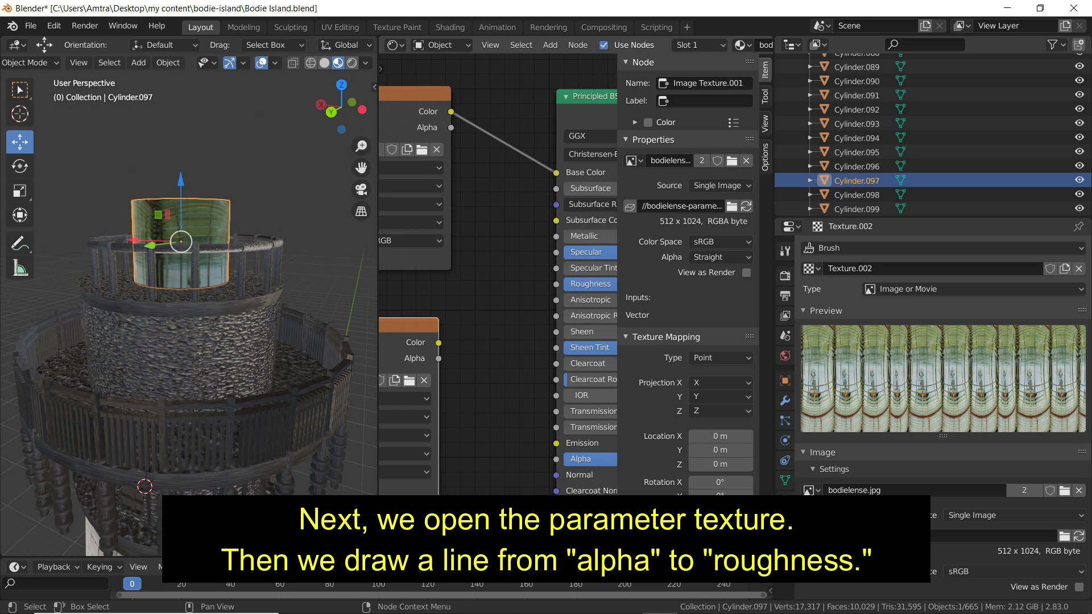
pyautogui.moveTo(438, 359); pyautogui.dragTo(556, 283)
# Step: Examine the textured lens cylinder at the top of the lighthouse up close and from different angles
pyautogui.moveTo(227, 273); pyautogui.dragTo(194, 293, button='middle')
pyautogui.scroll(5, 188, 305)
pyautogui.scroll(-1, 188, 305)
pyautogui.scroll(1, 188, 304)
pyautogui.scroll(-3, 188, 305)
pyautogui.scroll(5, 189, 305)
pyautogui.scroll(-4, 188, 305)
pyautogui.moveTo(189, 305); pyautogui.dragTo(190, 305, button='middle')
pyautogui.moveTo(287, 241); pyautogui.dragTo(204, 269, button='middle')
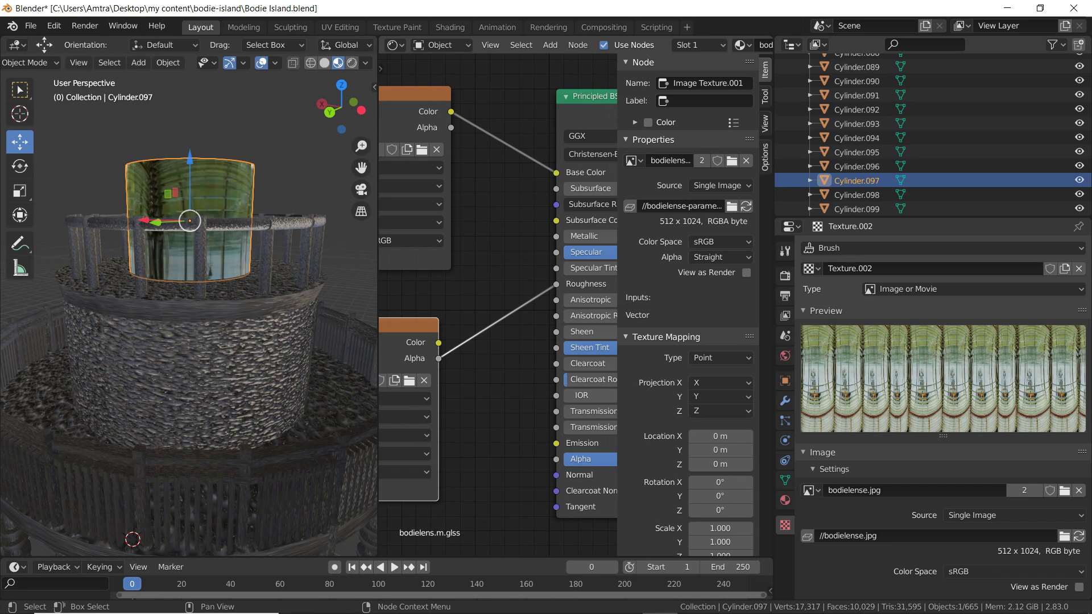
# Step: Add a Normal Map vector node and place it below the bodielense-parameter.tga node
pyautogui.scroll(-2, 496, 307)
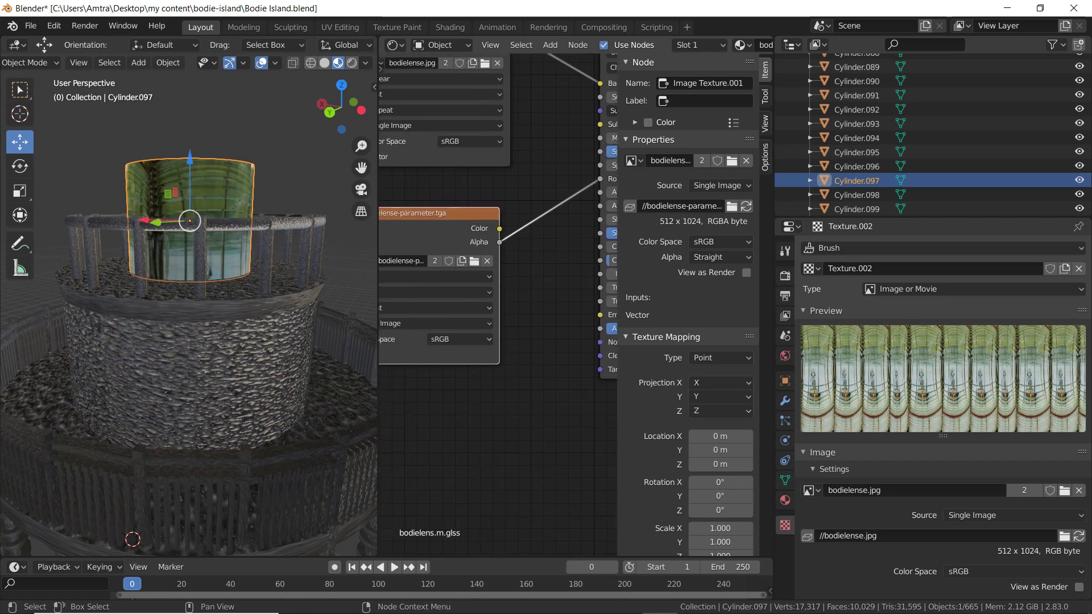
pyautogui.scroll(-4, 498, 304)
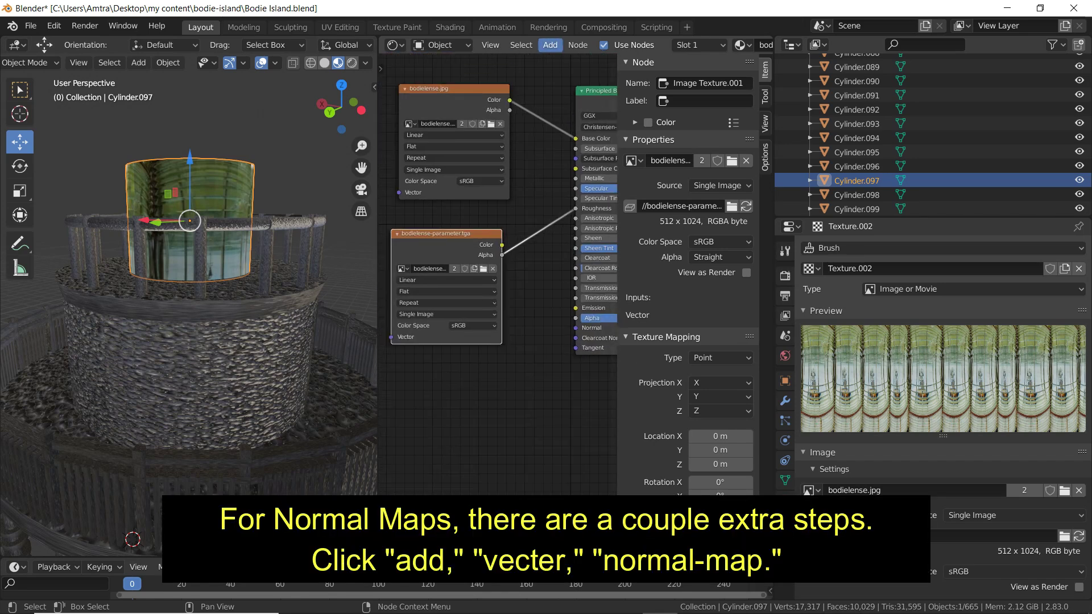
pyautogui.click(550, 45)
pyautogui.moveTo(570, 153)
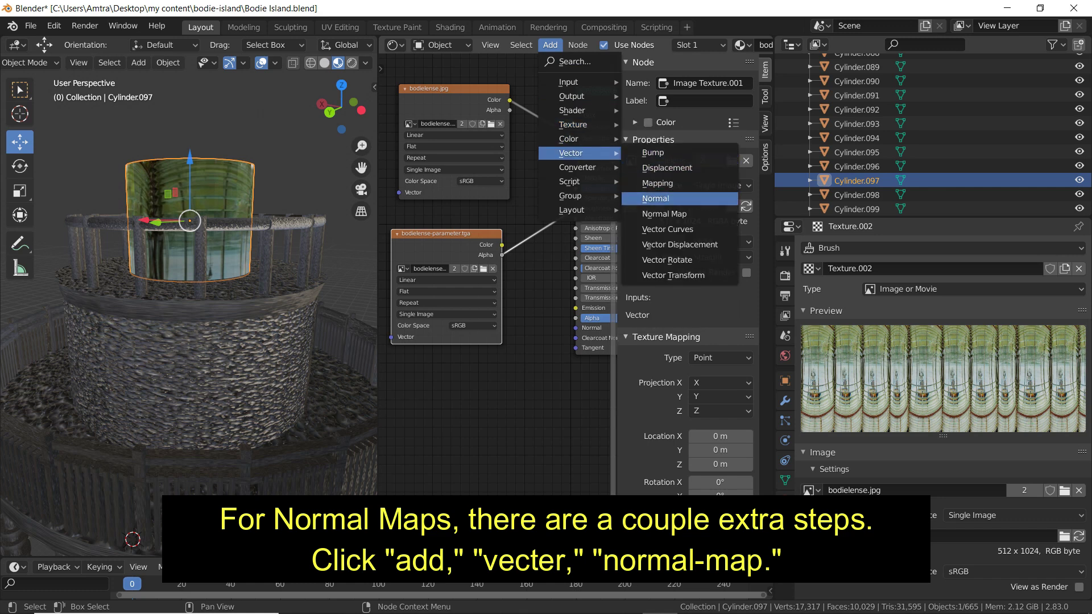
pyautogui.click(664, 213)
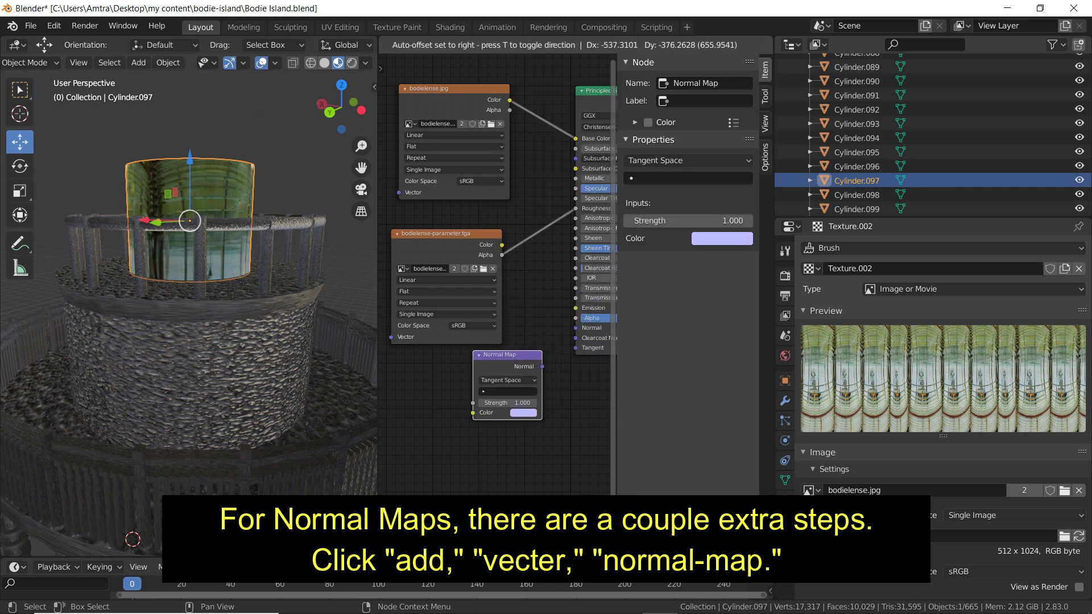
pyautogui.click(501, 373)
# Step: Set the Normal Map node's UV map to UVMap
pyautogui.scroll(3, 497, 304)
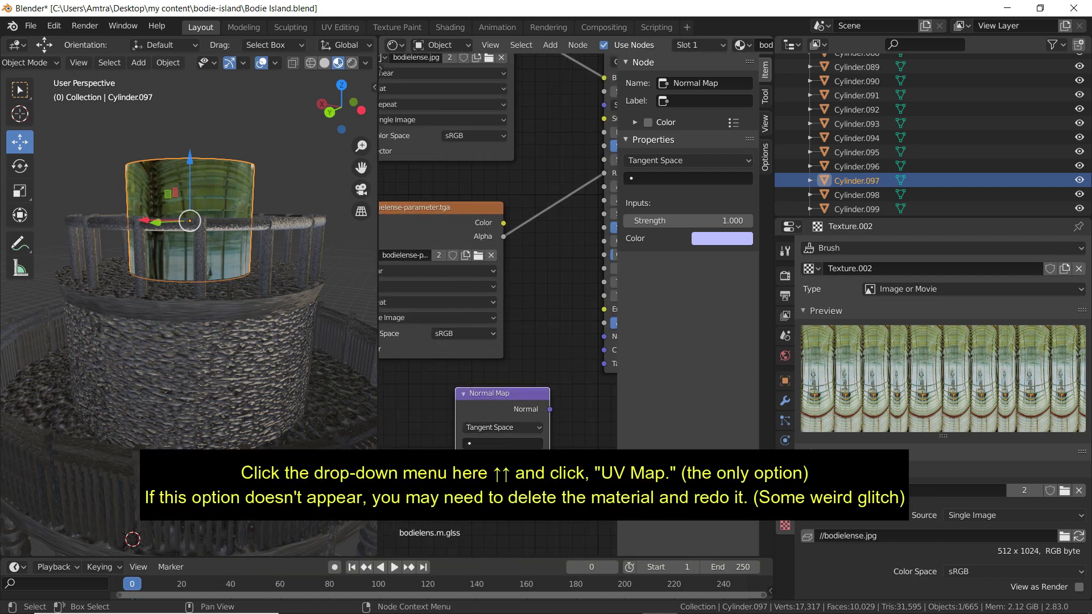
pyautogui.click(502, 444)
pyautogui.click(501, 462)
# Step: Add a third Image Texture node and place it beside the Normal Map node, on its input side
pyautogui.scroll(-1, 502, 303)
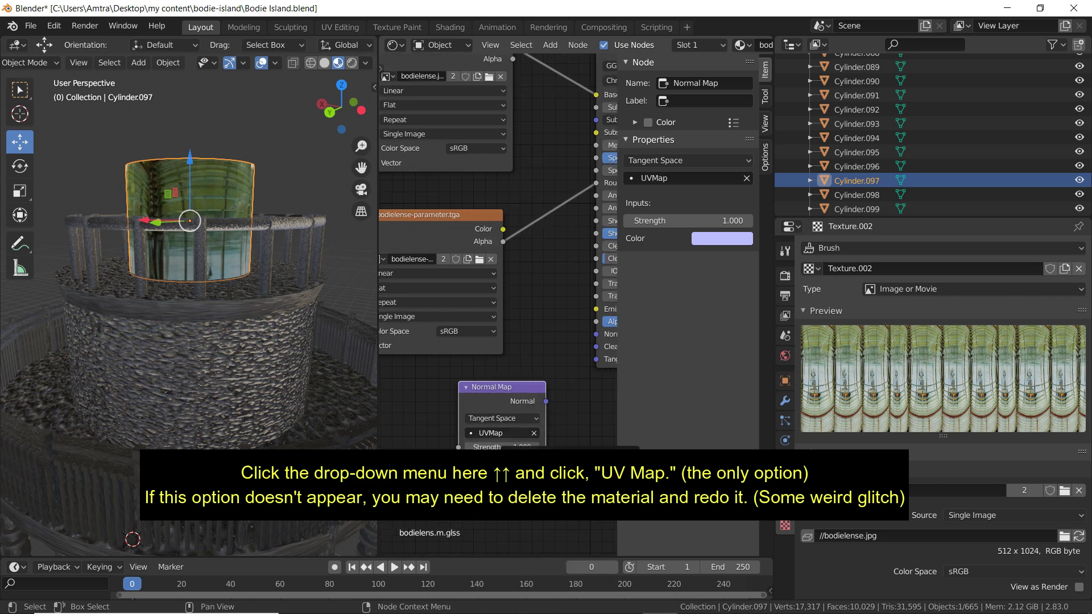
pyautogui.moveTo(472, 364); pyautogui.dragTo(500, 313, button='middle')
pyautogui.scroll(-2, 498, 300)
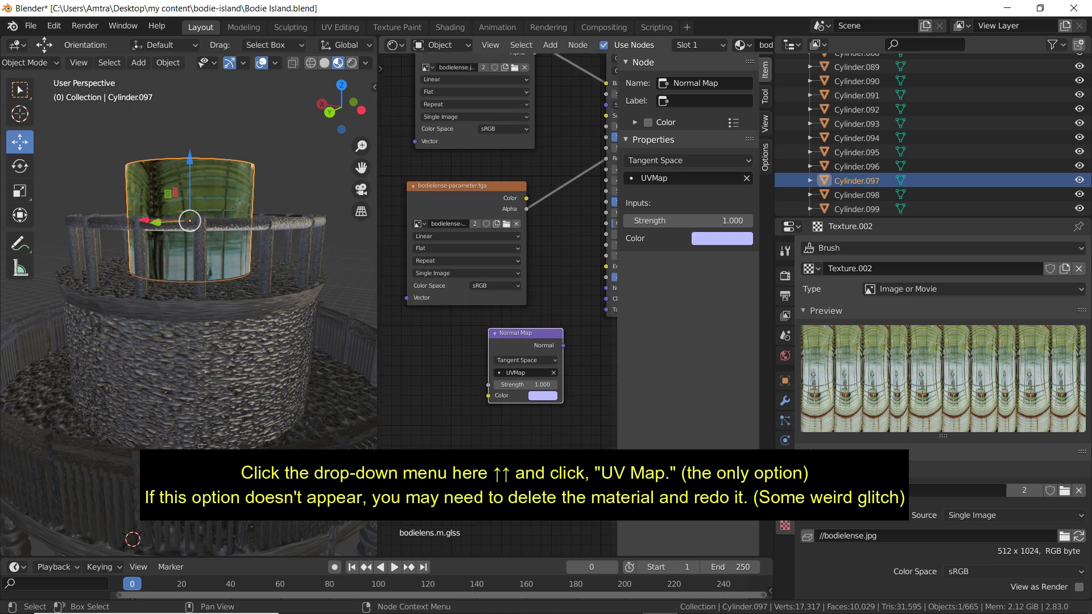
pyautogui.click(550, 45)
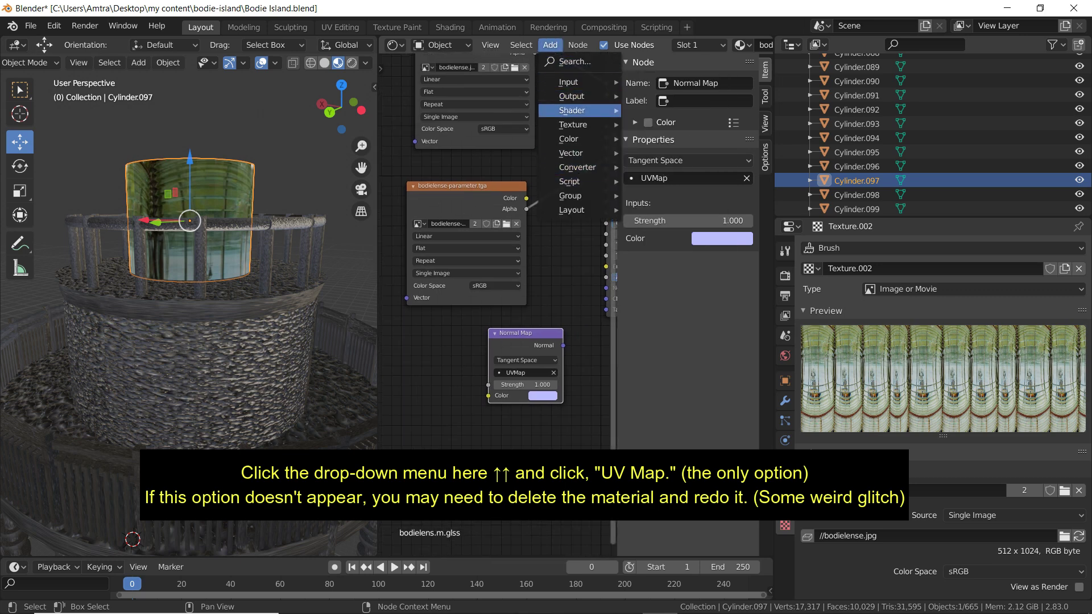
pyautogui.moveTo(572, 125)
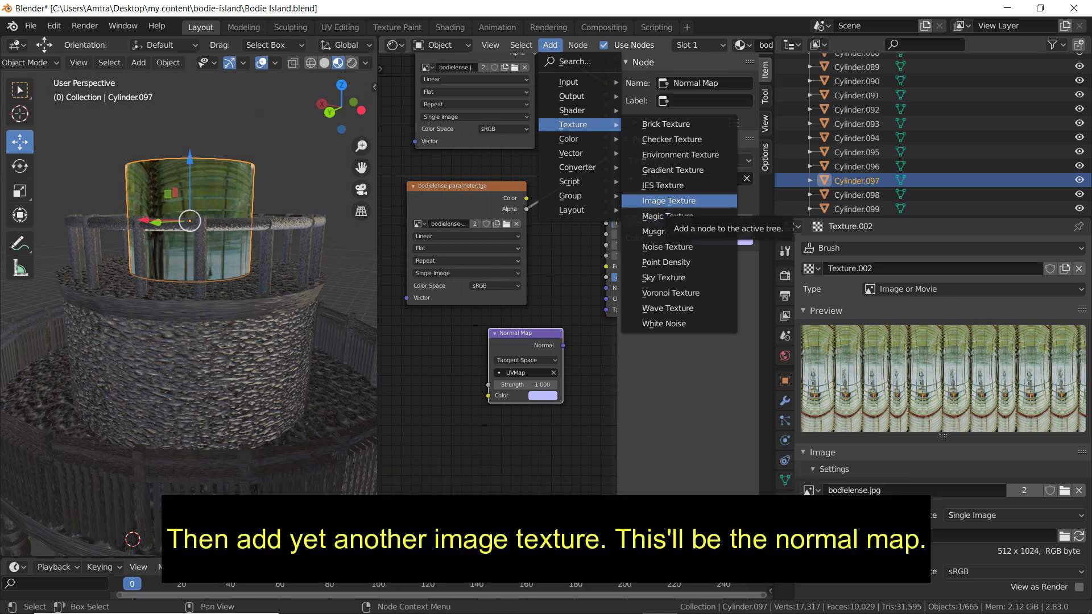
pyautogui.click(669, 201)
pyautogui.click(398, 364)
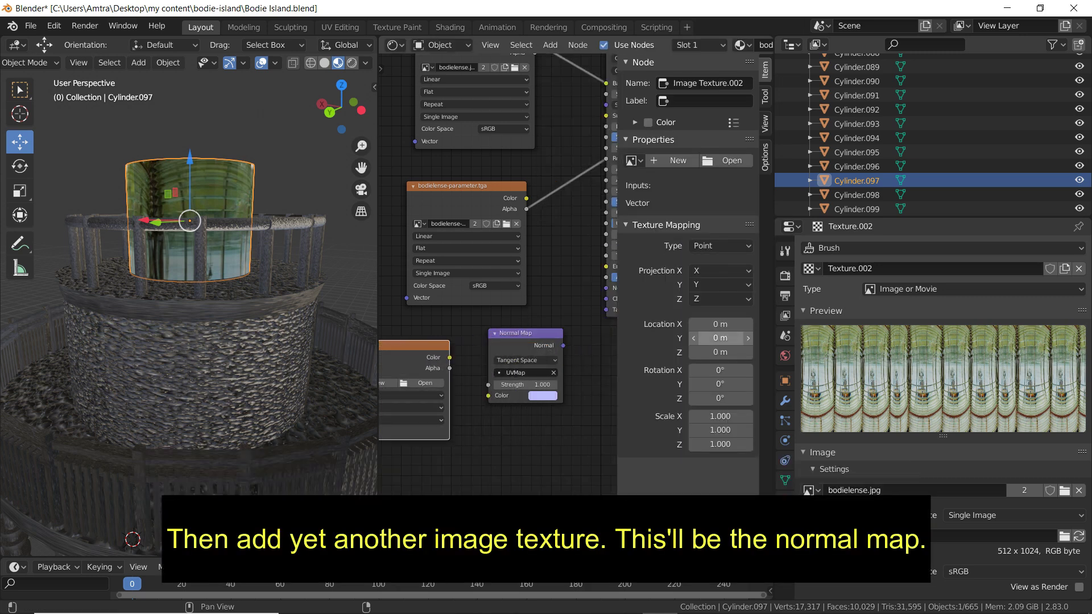
# Step: Load bodielense-normal.tga into the new Image Texture node beside the Normal Map node
pyautogui.moveTo(512, 433); pyautogui.dragTo(546, 400, button='middle')
pyautogui.moveTo(466, 224); pyautogui.dragTo(482, 222, button='middle')
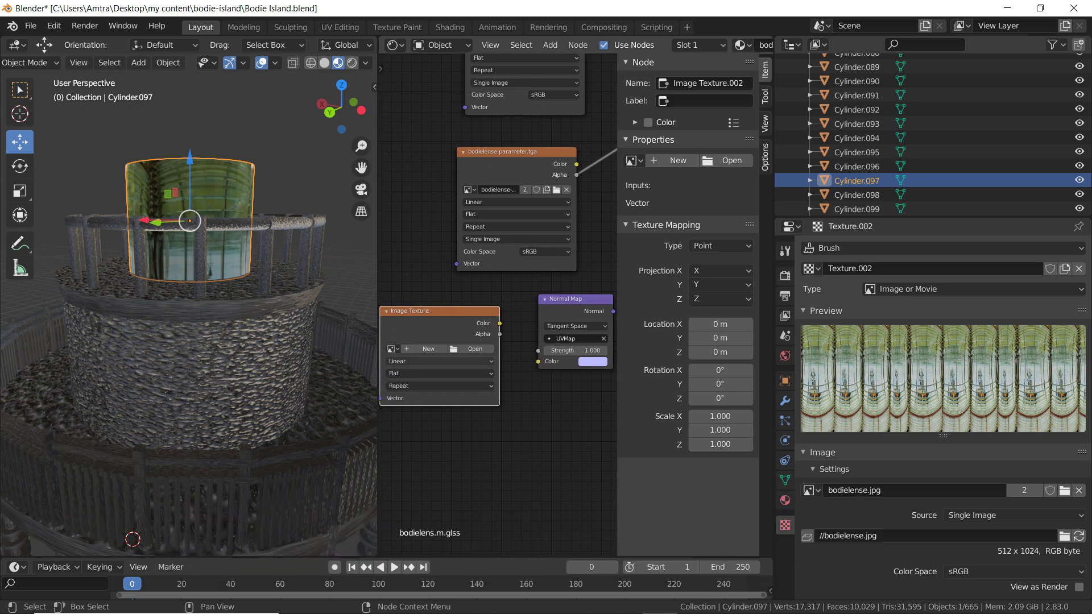
pyautogui.scroll(1, 475, 350)
pyautogui.click(475, 350)
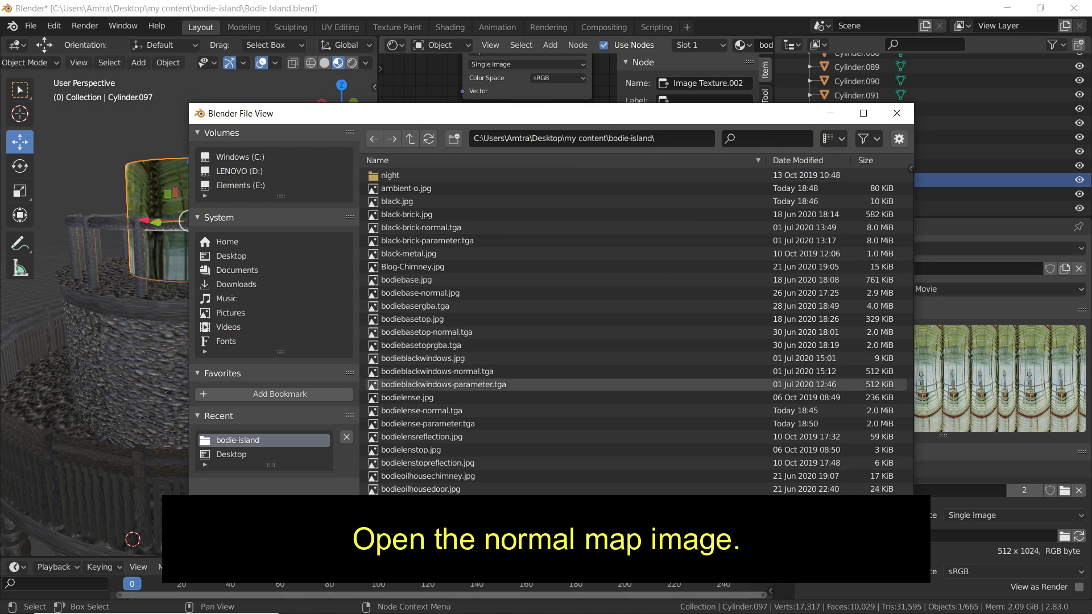
pyautogui.click(421, 411)
pyautogui.press('Return')
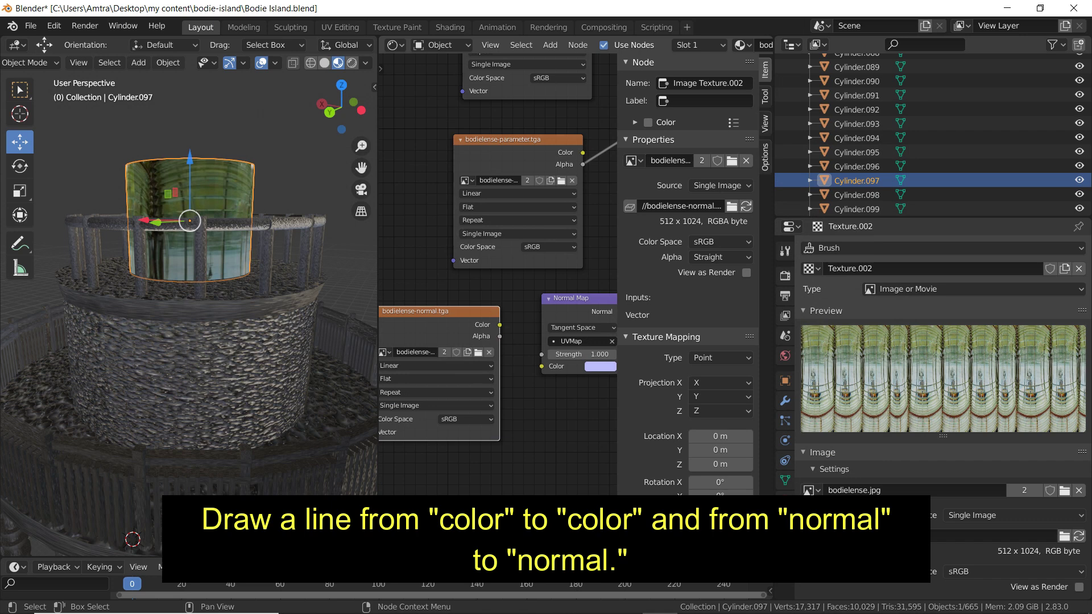
# Step: Connect the bodielense-normal.tga node's Color to the Normal Map's Color, and its Normal output to the main shader's Normal input
pyautogui.moveTo(499, 325); pyautogui.dragTo(541, 366)
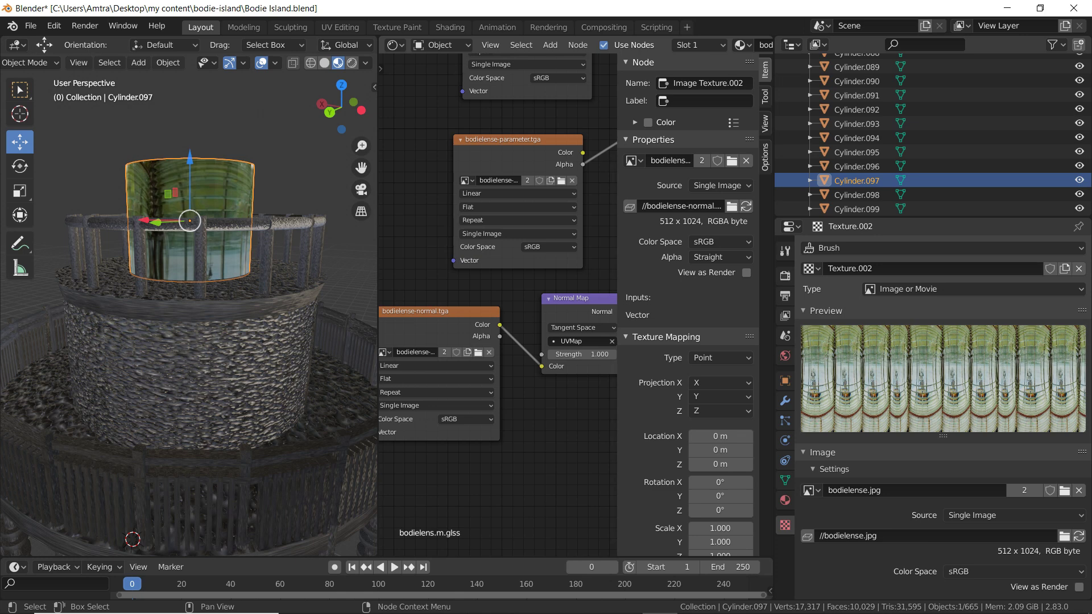
pyautogui.moveTo(541, 366); pyautogui.dragTo(400, 409, button='middle')
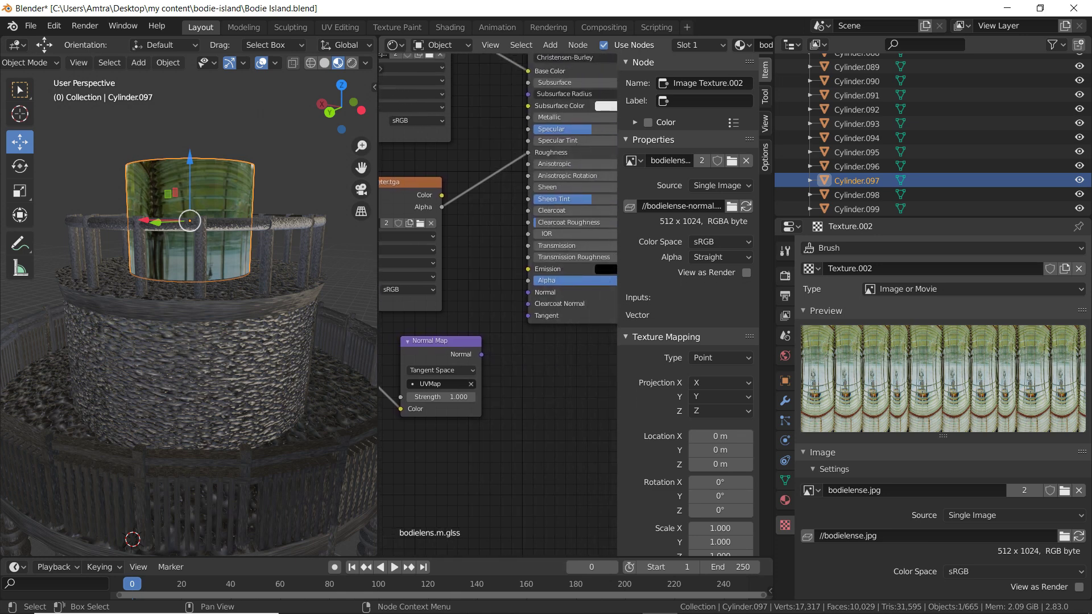
pyautogui.moveTo(481, 354); pyautogui.dragTo(483, 352)
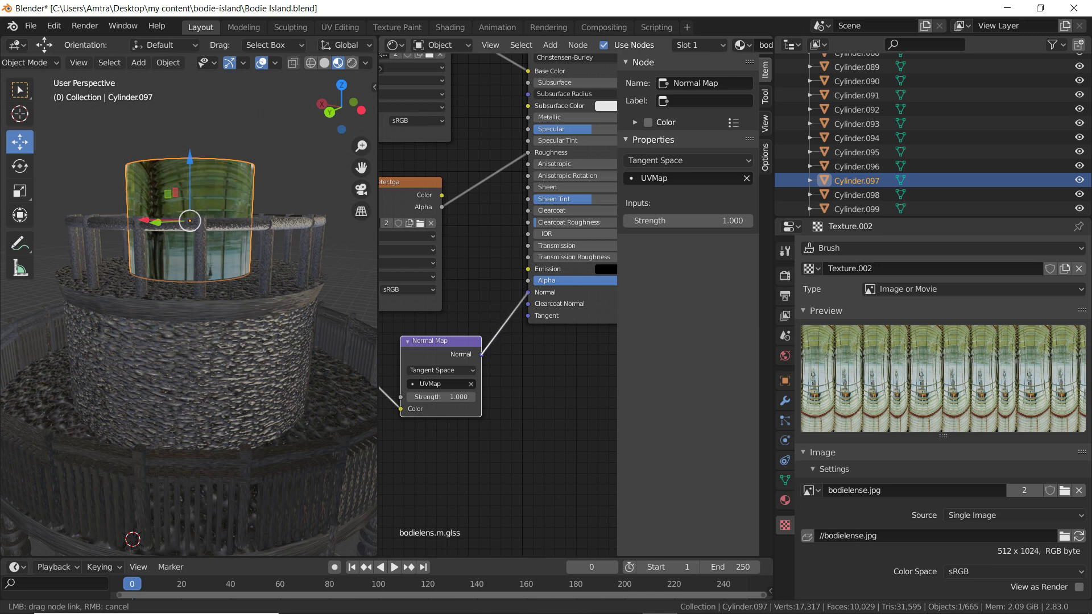
pyautogui.moveTo(527, 292); pyautogui.dragTo(527, 292)
# Step: Try a Y rotation of 9° in the bodielense.jpg node's texture mapping while viewing the lens cylinder up close
pyautogui.moveTo(188, 296); pyautogui.dragTo(219, 297, button='middle')
pyautogui.scroll(3, 188, 304)
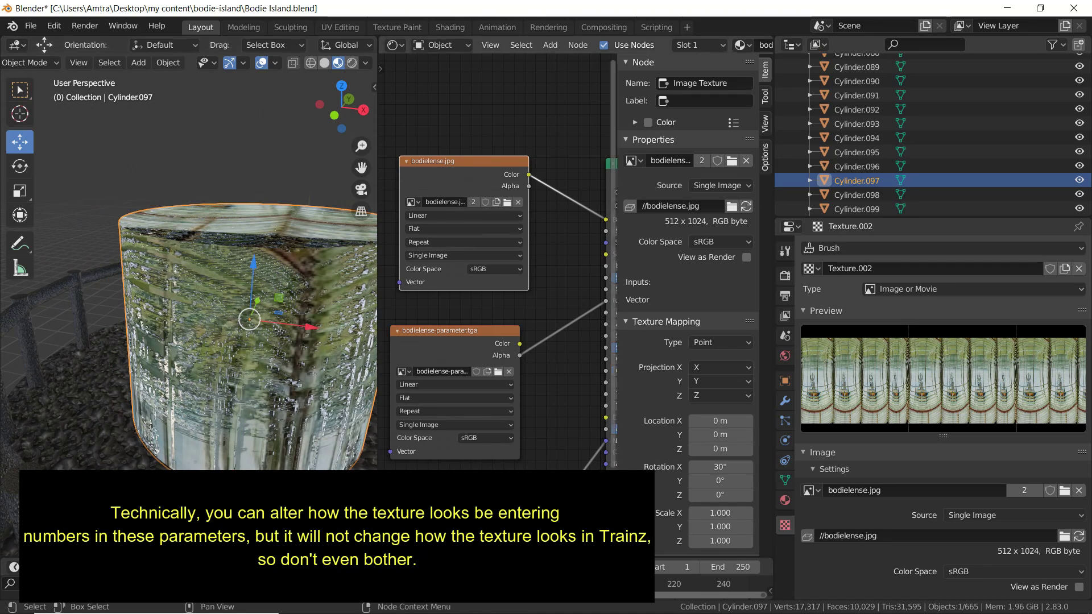
pyautogui.click(703, 482)
pyautogui.write('9')
pyautogui.press('Return')
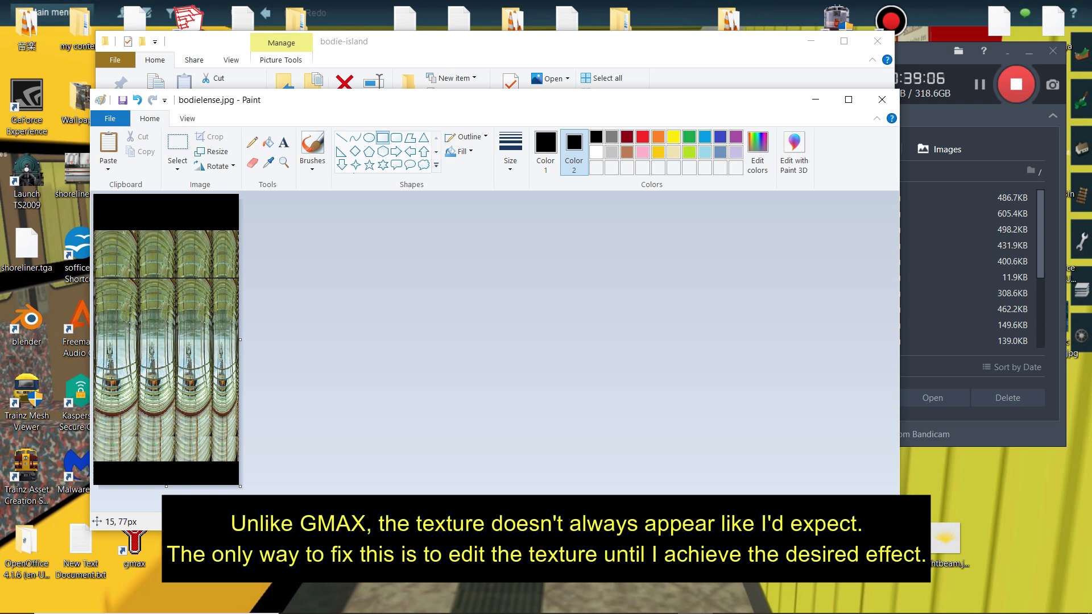
# Step: Switch to Paint and draw a full-width black rectangle over the upper lens band of bodielense.jpg
pyautogui.moveTo(93, 230); pyautogui.dragTo(239, 277)
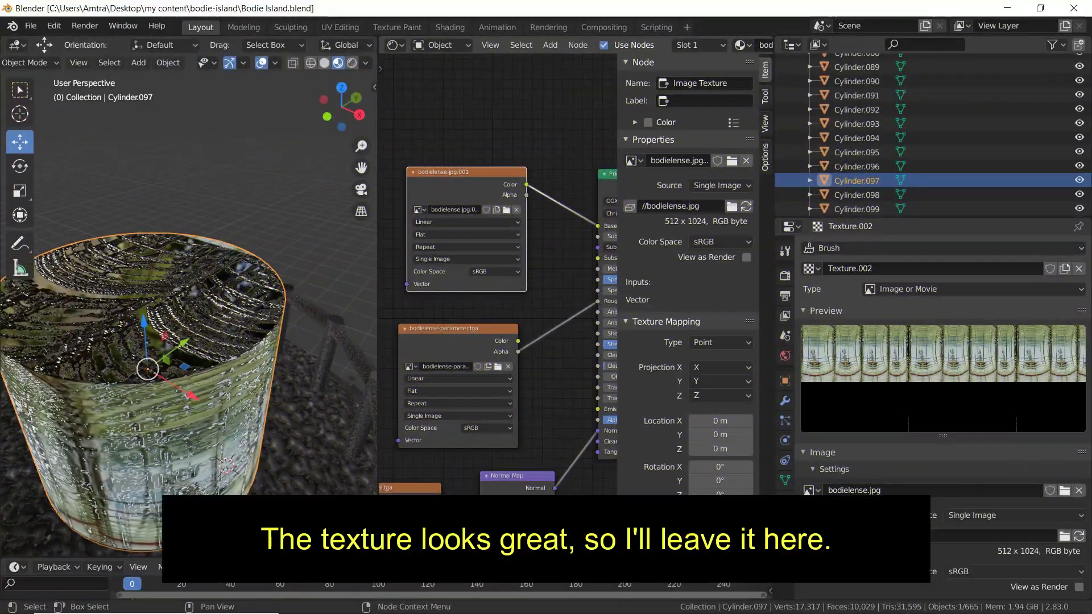
pyautogui.scroll(-2, 498, 307)
pyautogui.moveTo(498, 307); pyautogui.dragTo(512, 248, button='middle')
pyautogui.click(420, 402)
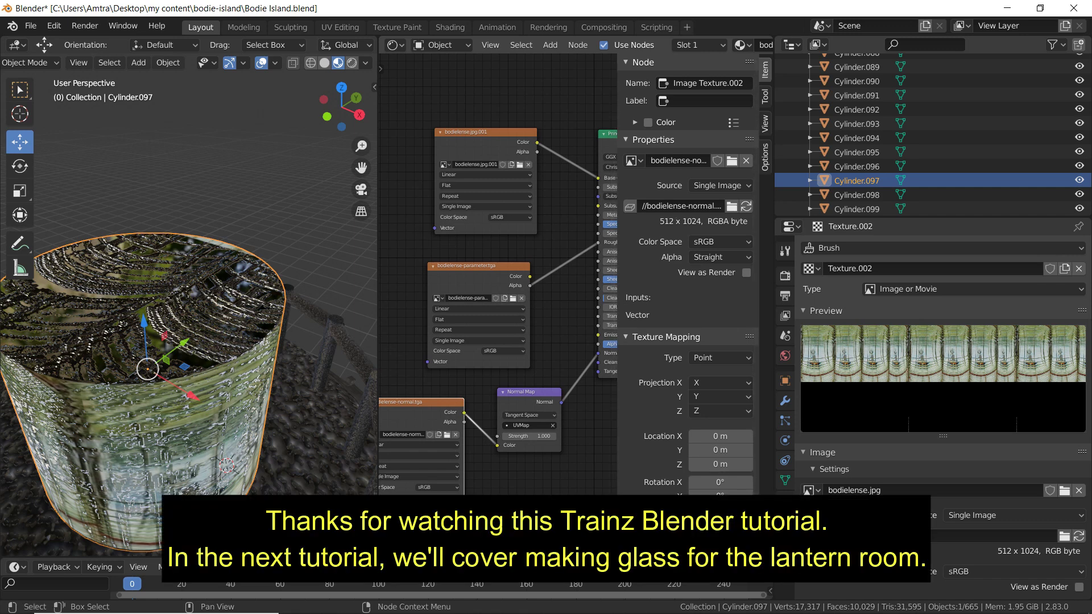
pyautogui.scroll(-1, 688, 273)
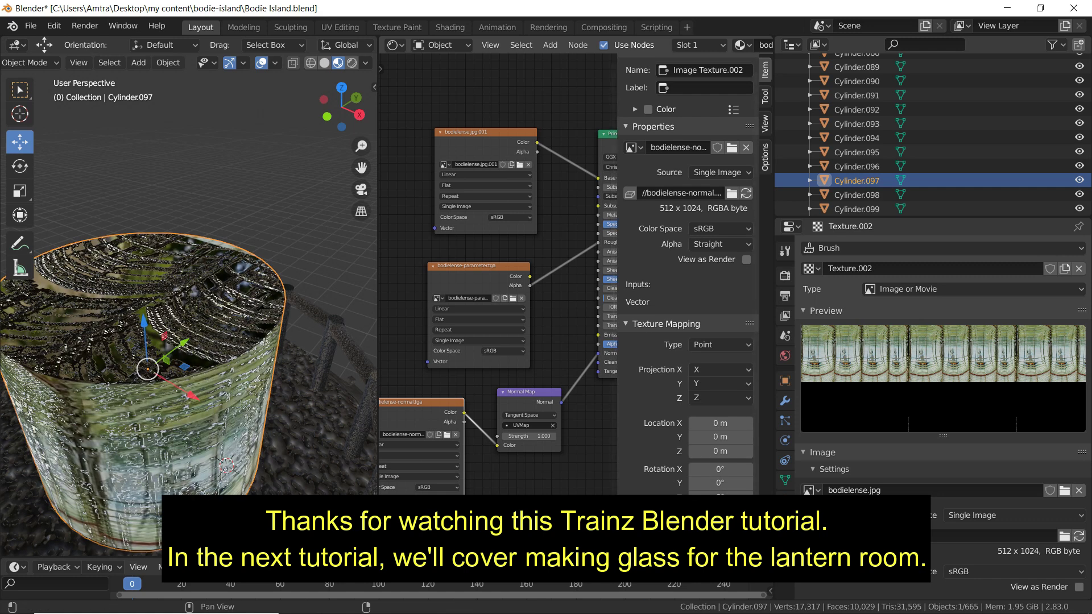
pyautogui.click(503, 351)
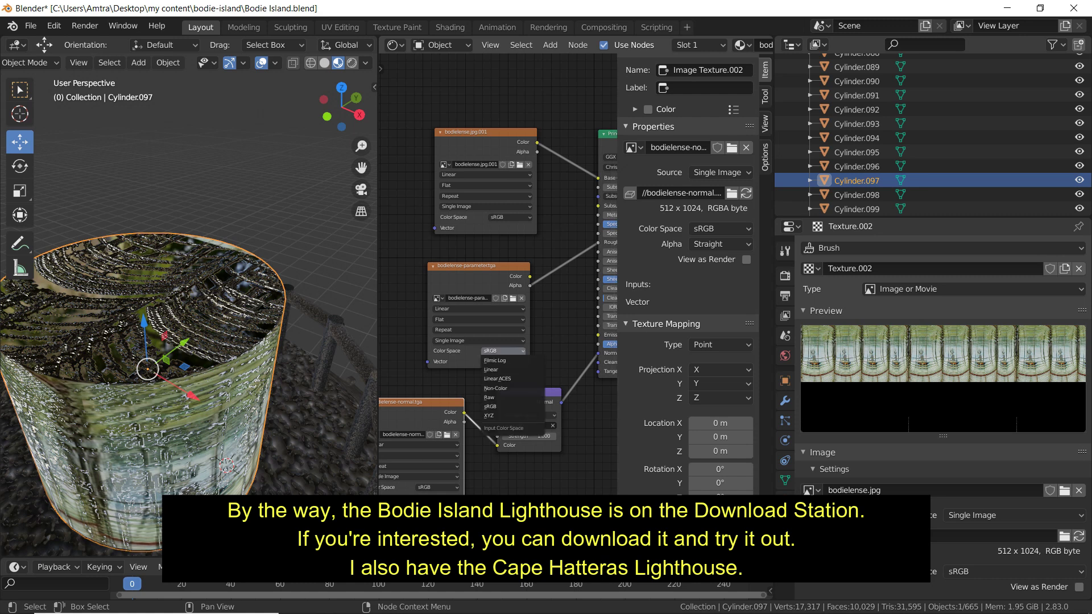
pyautogui.press('Escape')
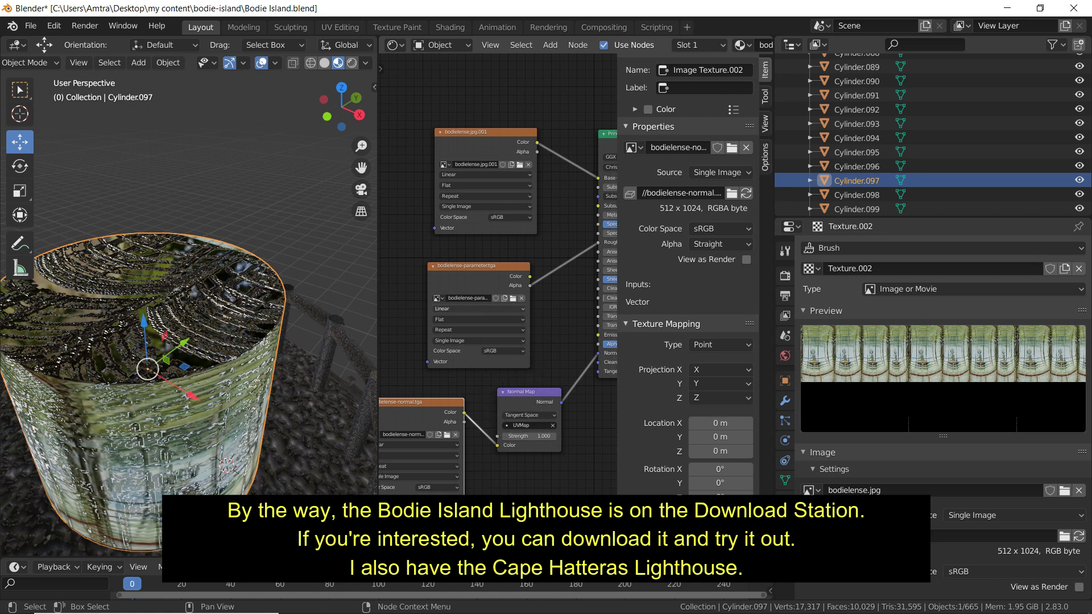
pyautogui.click(485, 131)
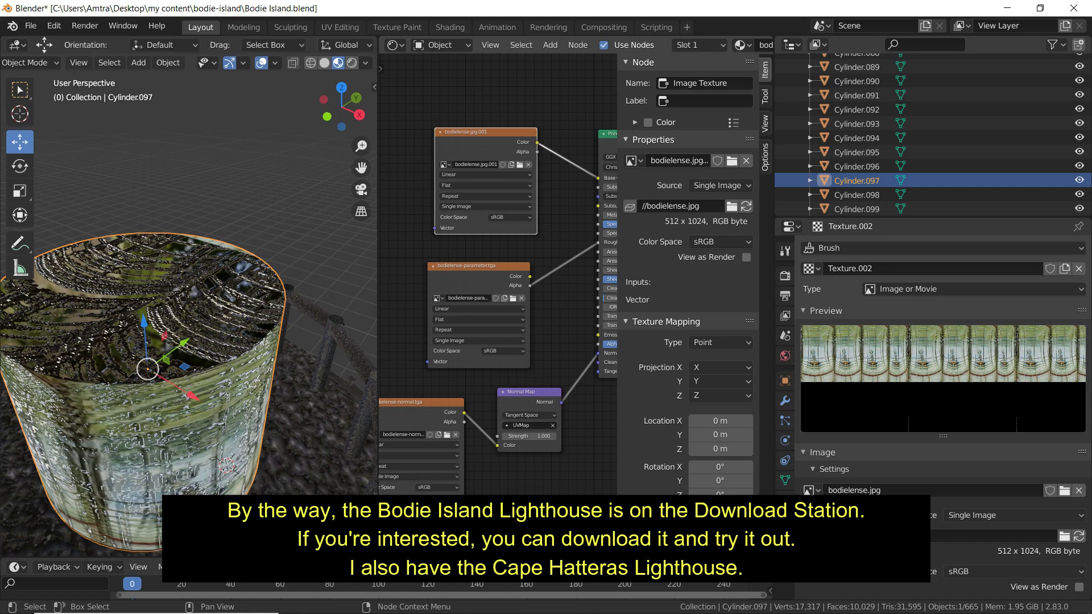